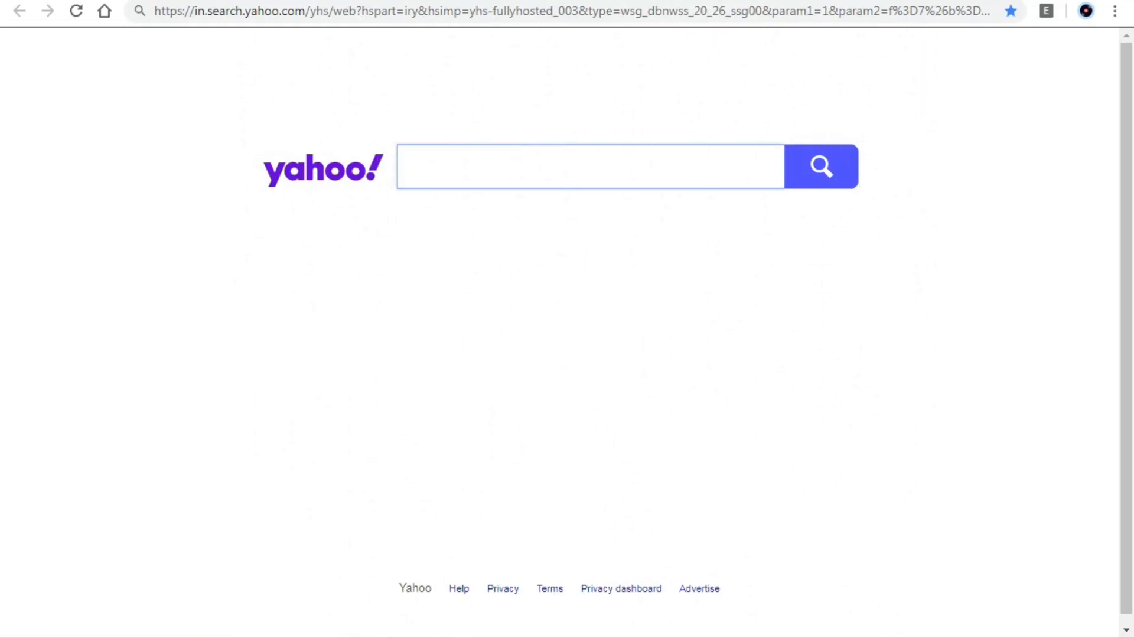
# Step: Open a new browser tab alongside the Yahoo Search page
pyautogui.hotkey('ctrl', 't')
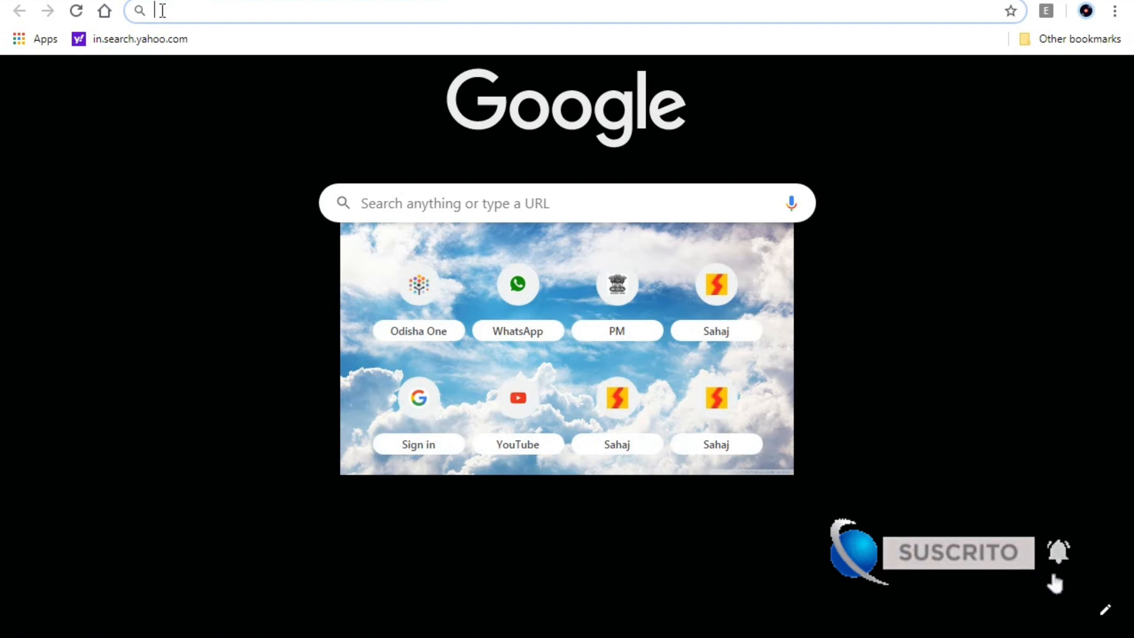
# Step: Search for 'mparibahan' and open the Parivahan Sewa home page result
pyautogui.write('mpa')
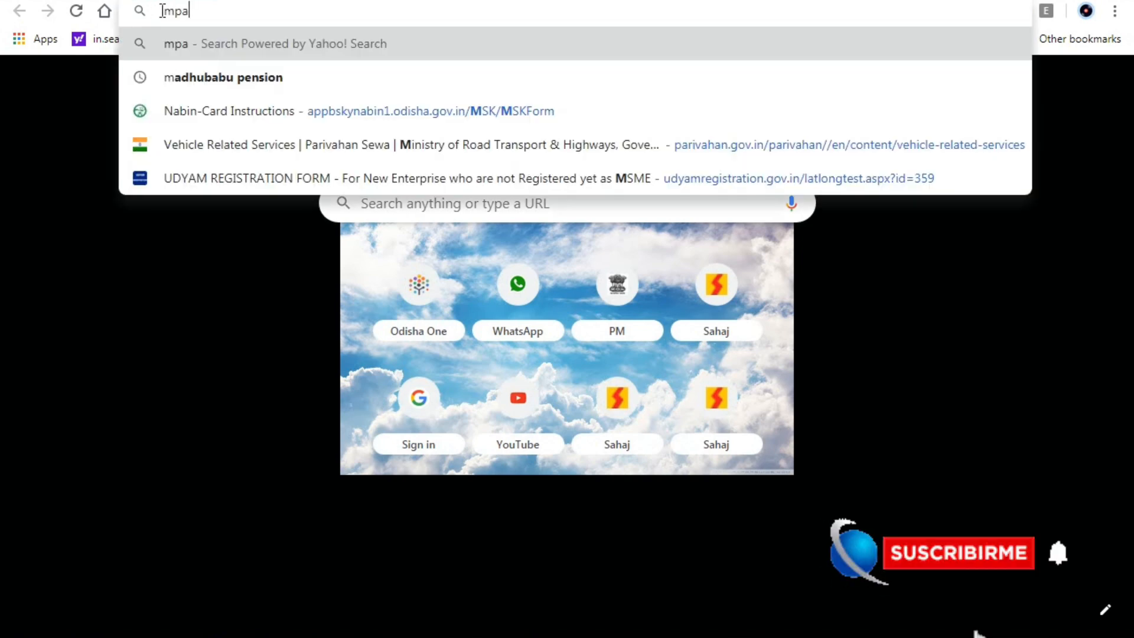
pyautogui.write('ribaha')
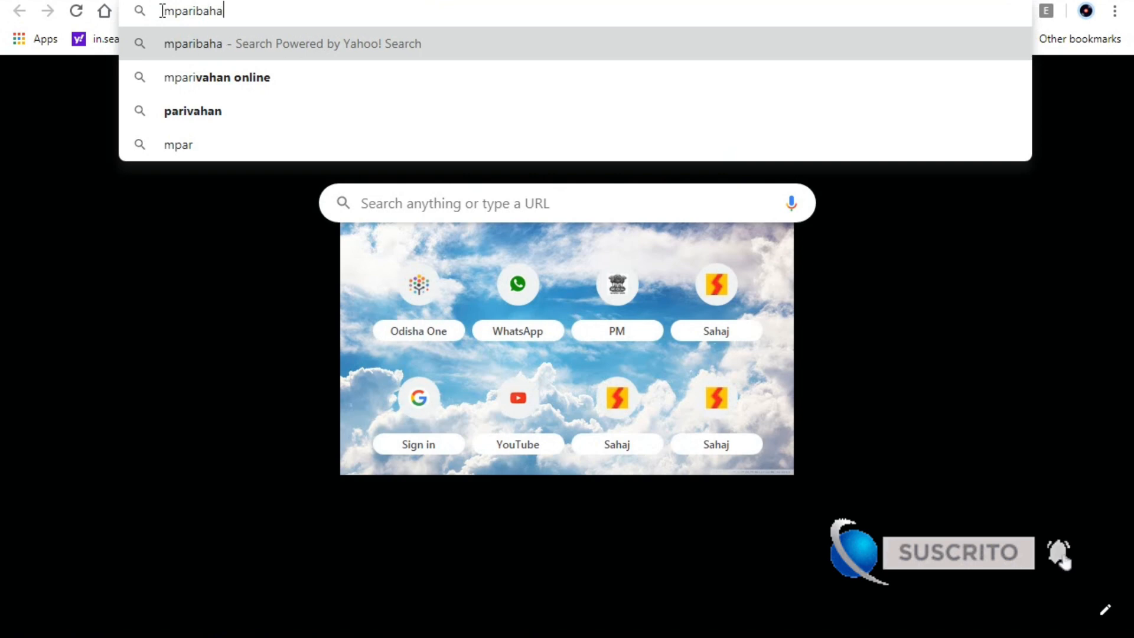
pyautogui.write('n')
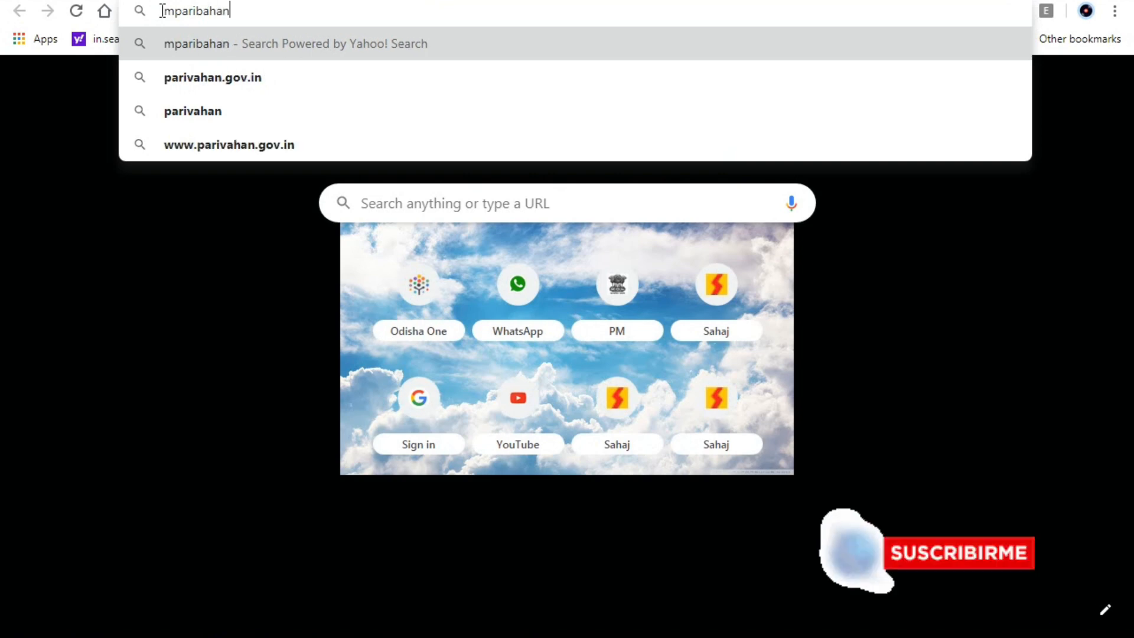
pyautogui.press('Return')
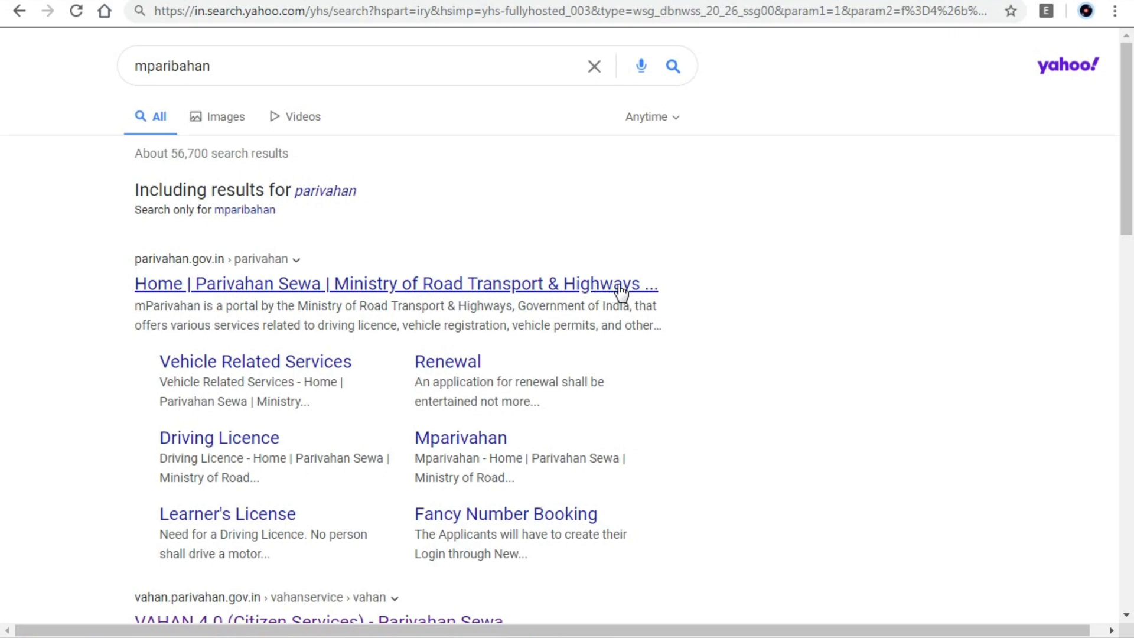
pyautogui.click(245, 292)
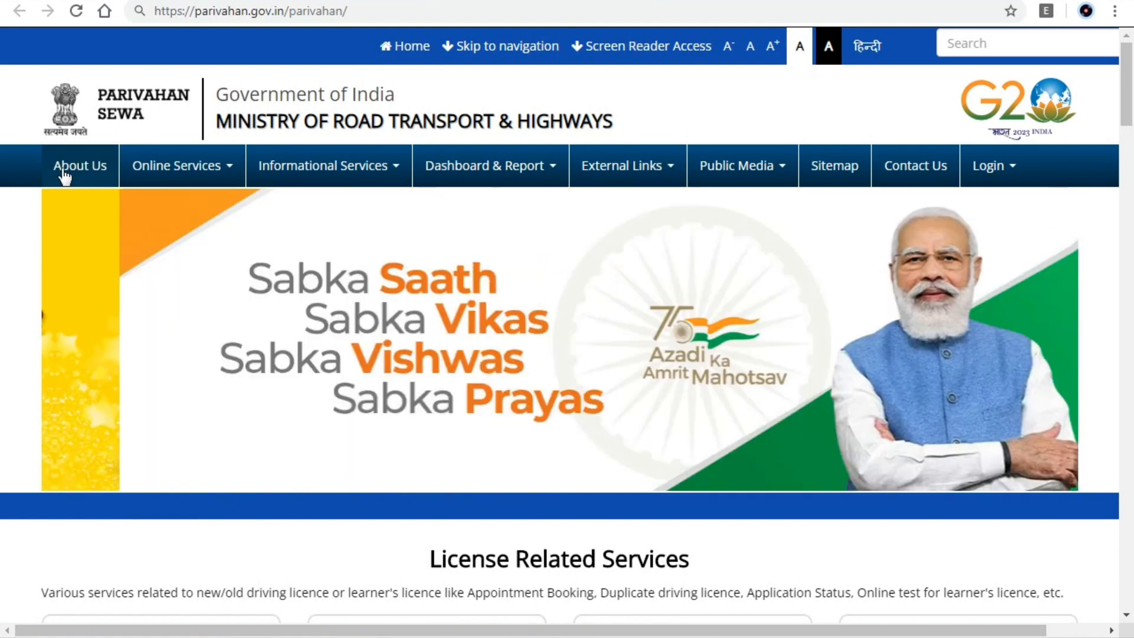
# Step: Show the Online Services menu on the Parivahan Sewa home page
pyautogui.click(228, 171)
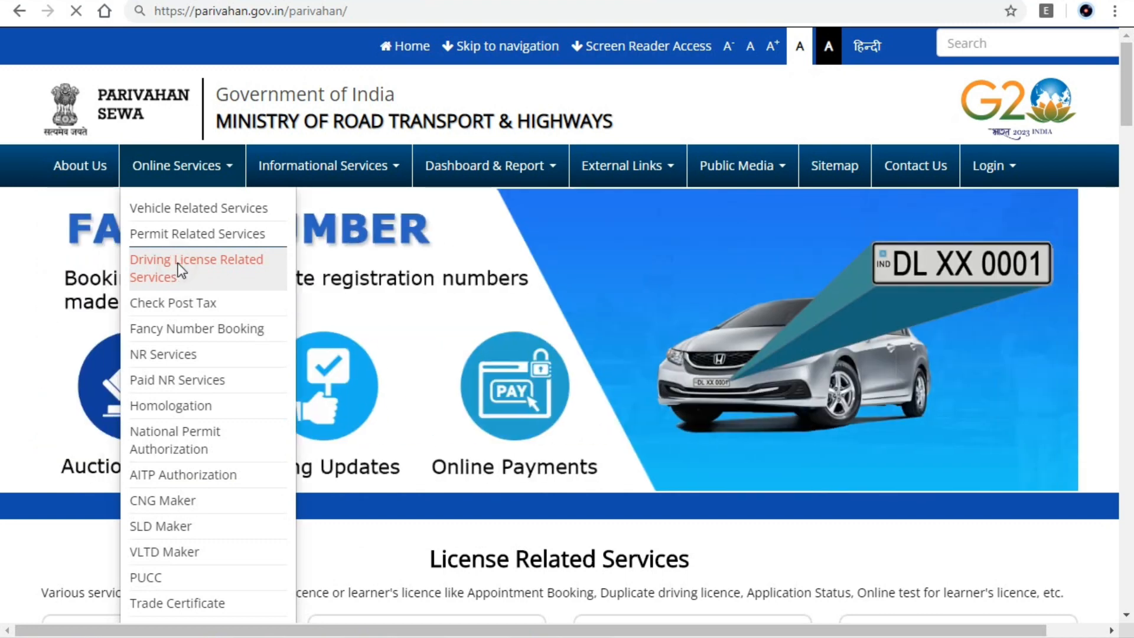
# Step: Go to Driving License Related Services and select Odisha as the state
pyautogui.click(180, 272)
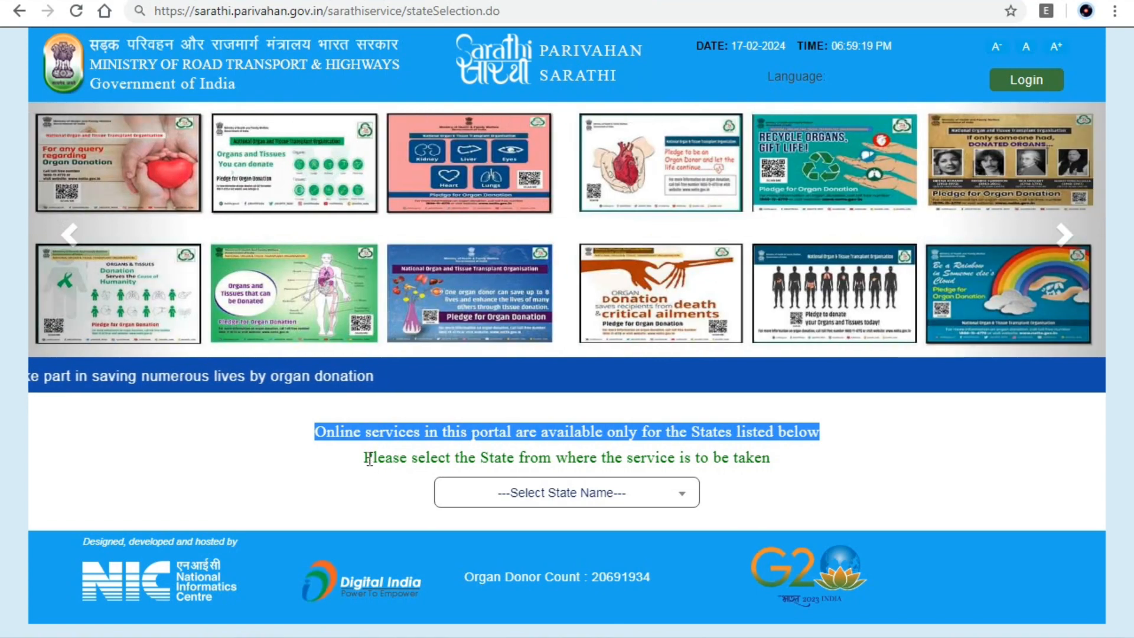
pyautogui.moveTo(364, 458); pyautogui.dragTo(788, 464)
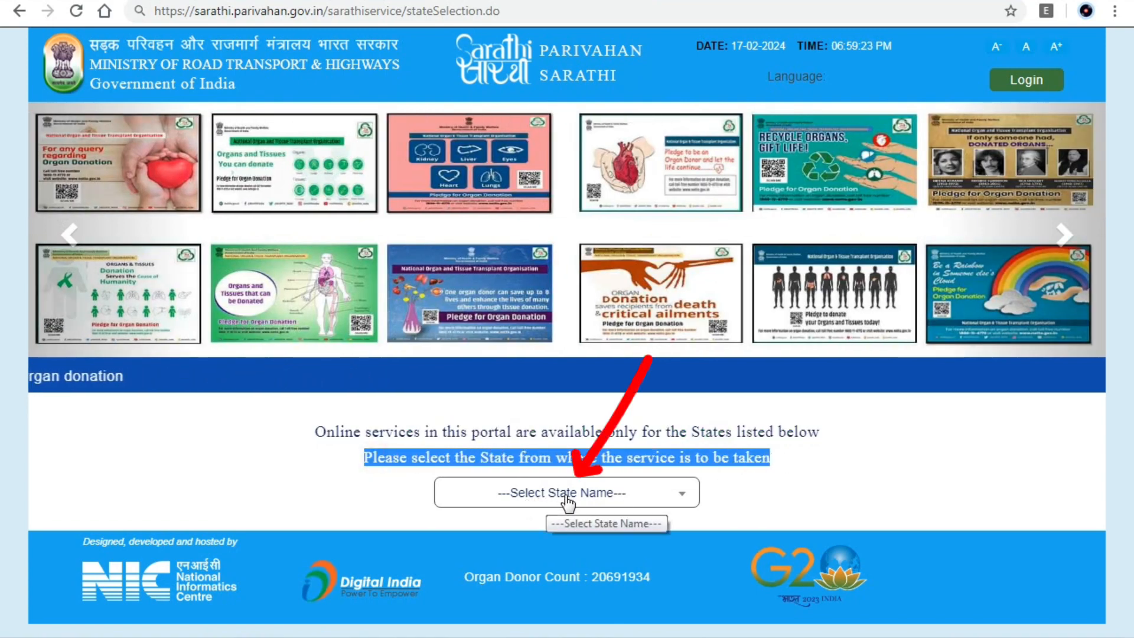
pyautogui.click(565, 496)
pyautogui.write('o')
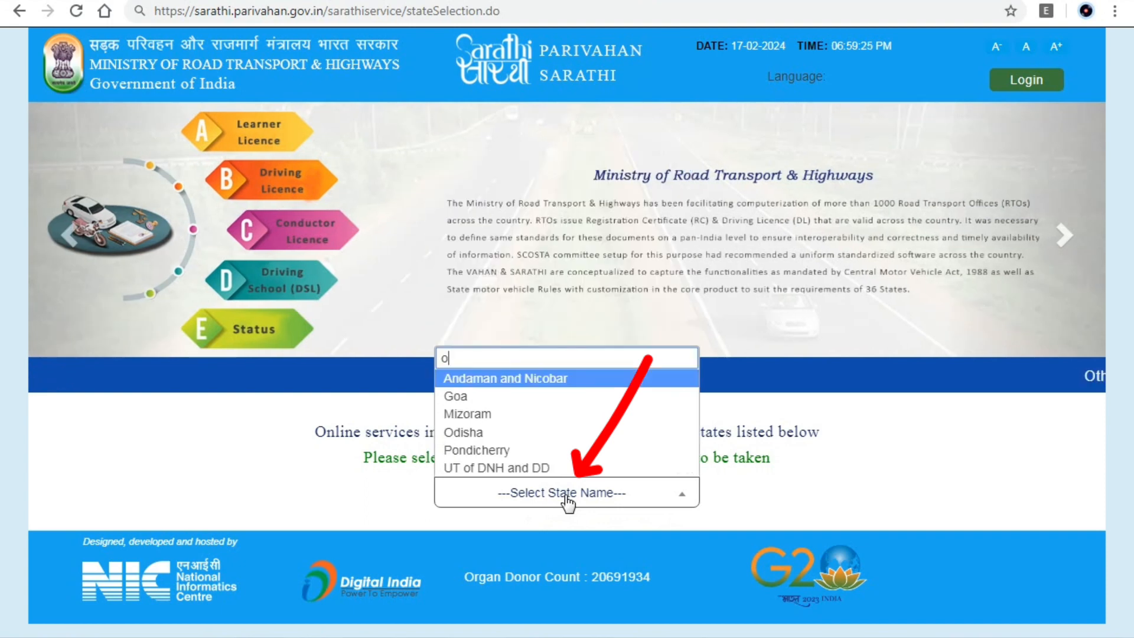
pyautogui.click(468, 432)
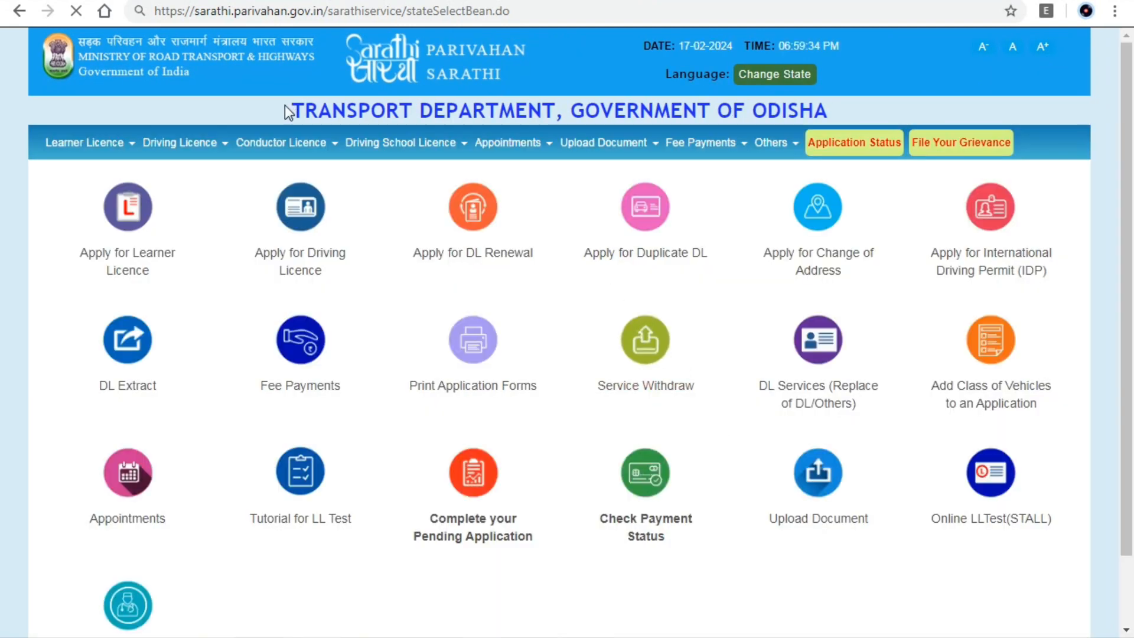
# Step: Close the Contactless Licence Services popup and the Driving School Licence menu
pyautogui.moveTo(374, 109); pyautogui.dragTo(801, 111)
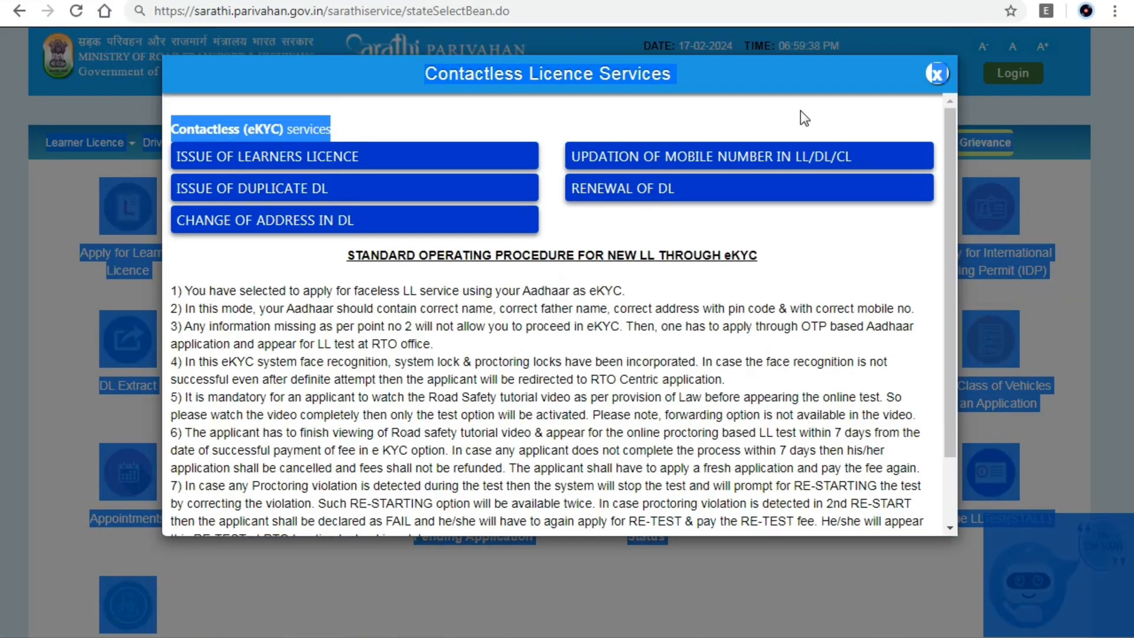
pyautogui.click(940, 77)
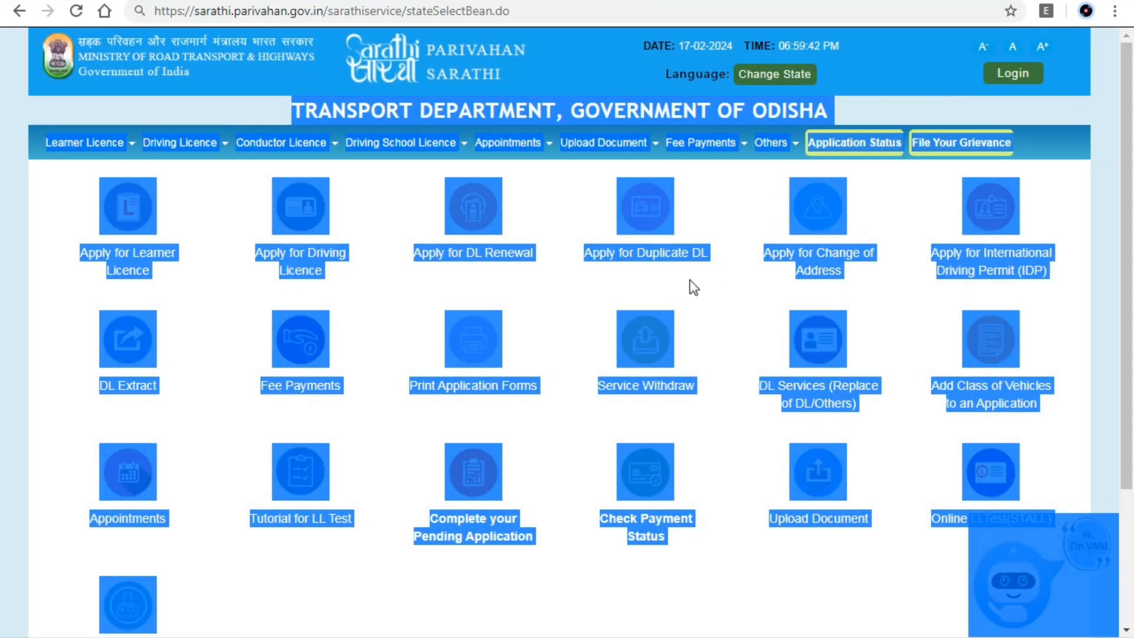
pyautogui.click(562, 218)
pyautogui.click(402, 142)
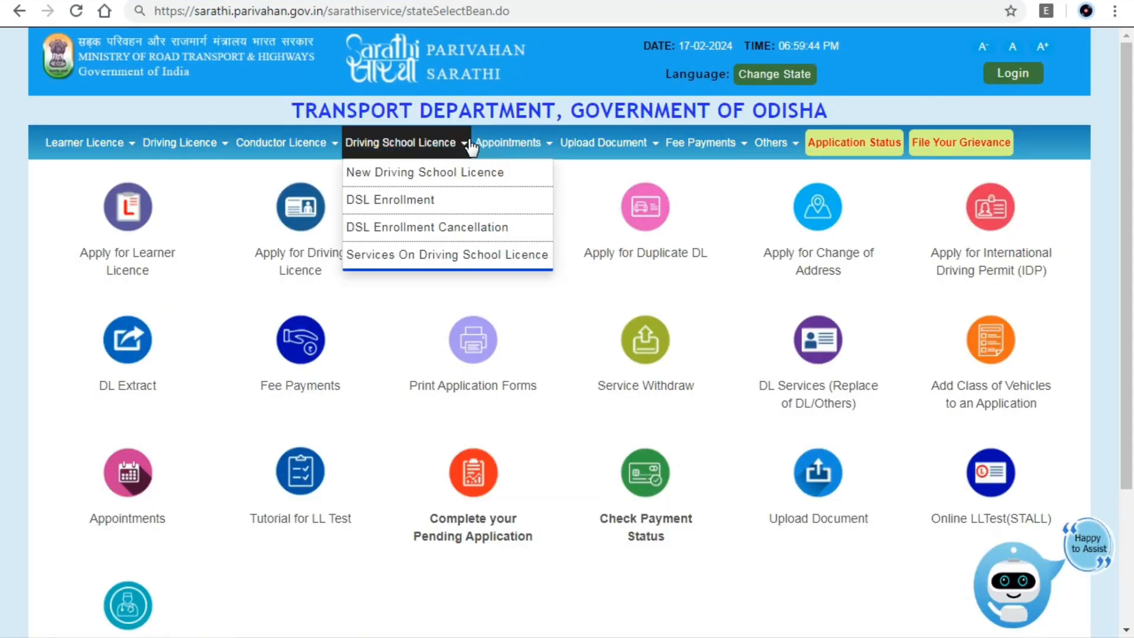
pyautogui.click(208, 309)
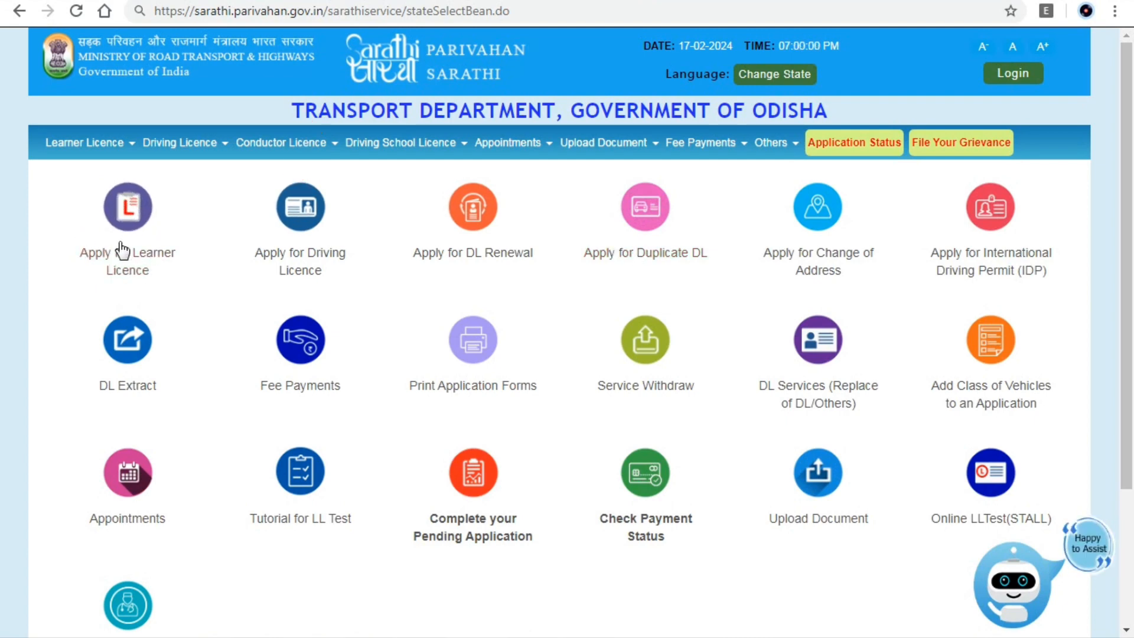
# Step: Start Apply for Learner Licence and highlight the stages heading and stages 1–3
pyautogui.click(129, 220)
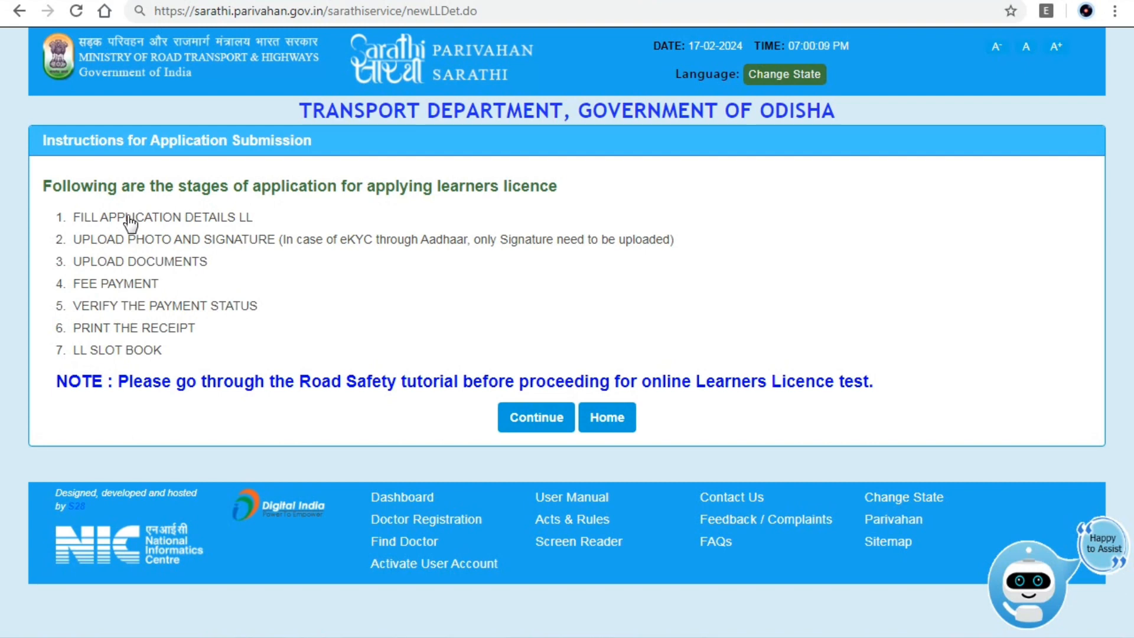
pyautogui.moveTo(45, 184); pyautogui.dragTo(243, 199)
pyautogui.moveTo(342, 200); pyautogui.dragTo(574, 193)
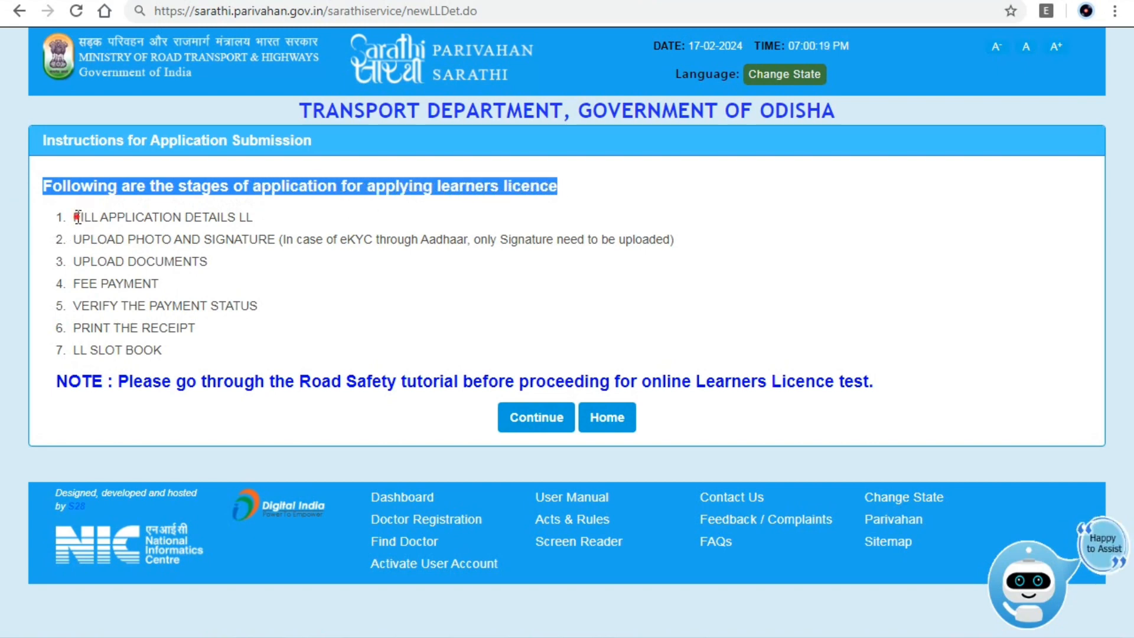
pyautogui.moveTo(76, 218); pyautogui.dragTo(261, 219)
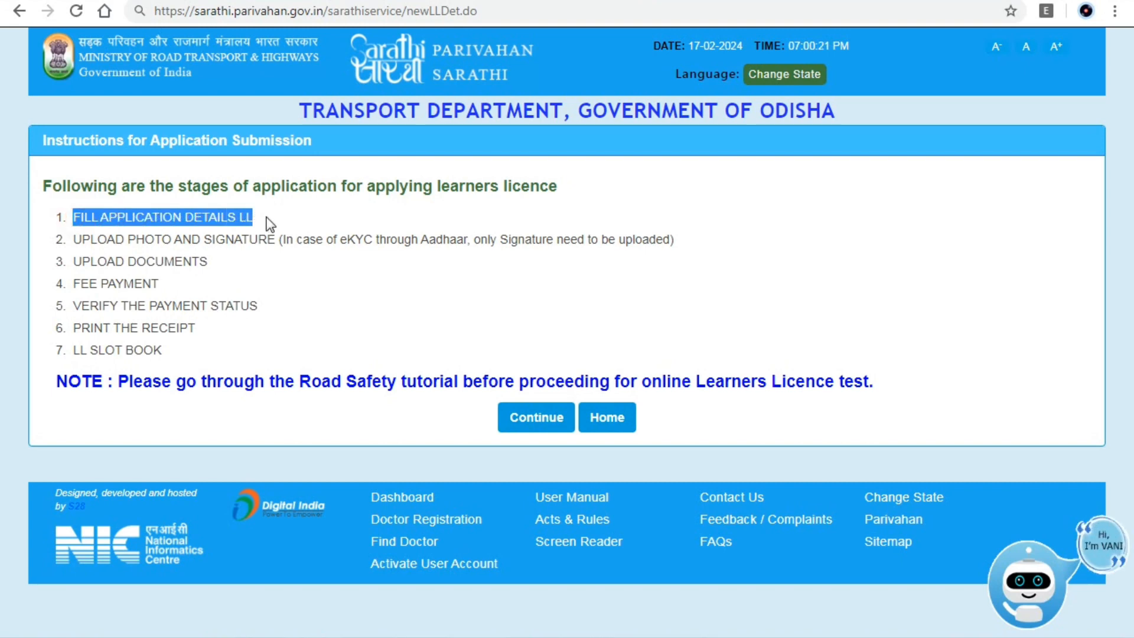
pyautogui.moveTo(73, 242); pyautogui.dragTo(464, 242)
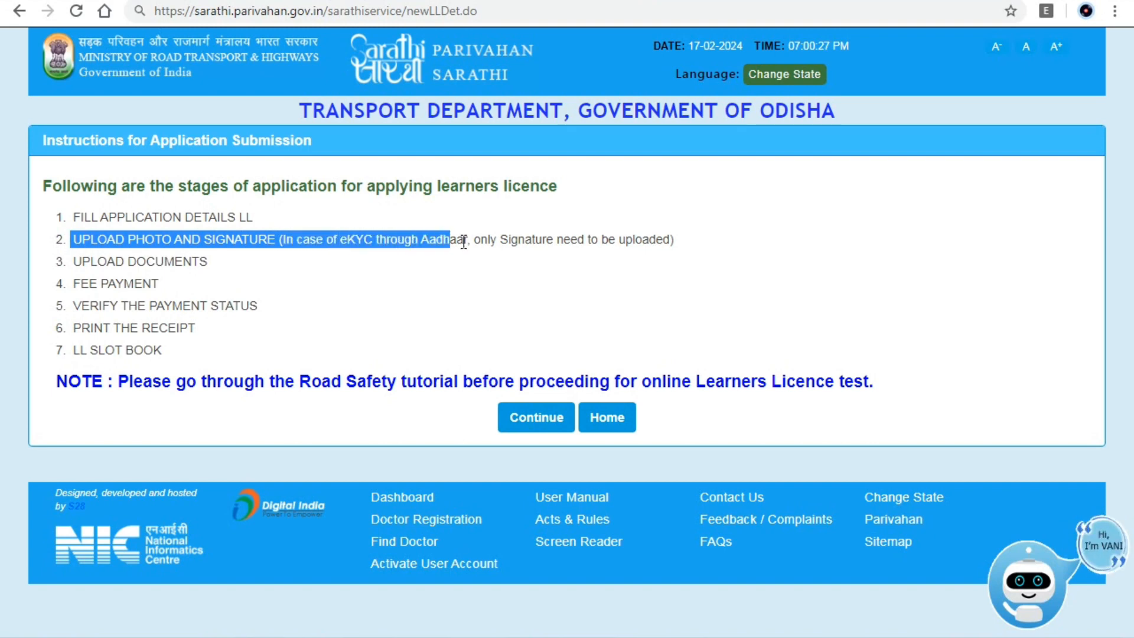
pyautogui.moveTo(556, 247); pyautogui.dragTo(674, 246)
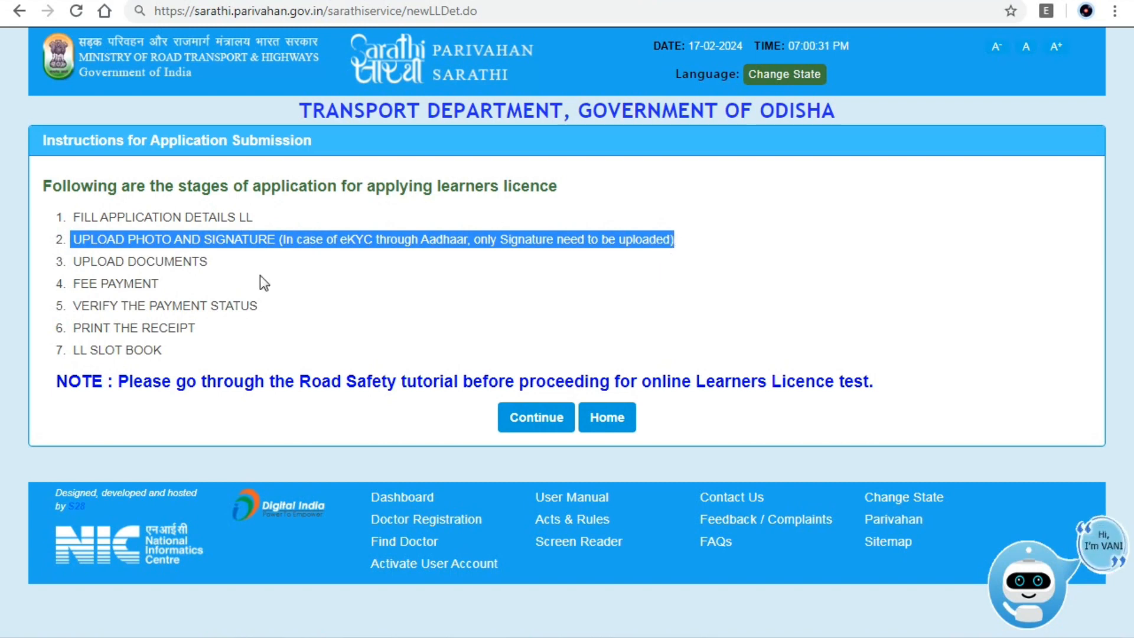
pyautogui.moveTo(74, 263); pyautogui.dragTo(225, 271)
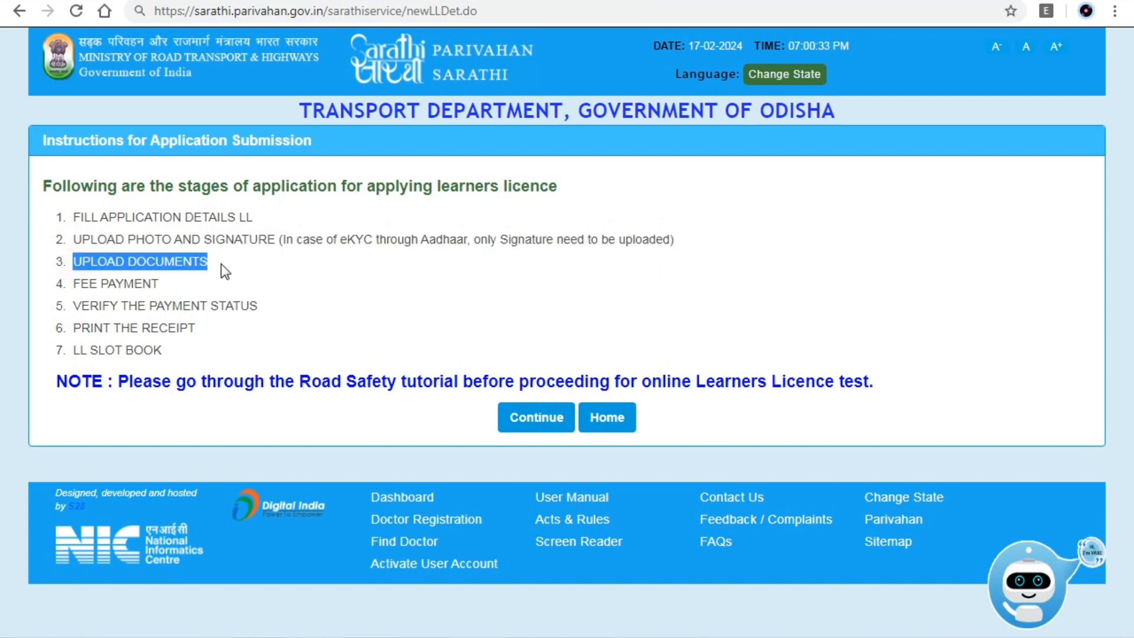
# Step: Highlight stages 4–7 and the Road Safety tutorial note
pyautogui.click(71, 282)
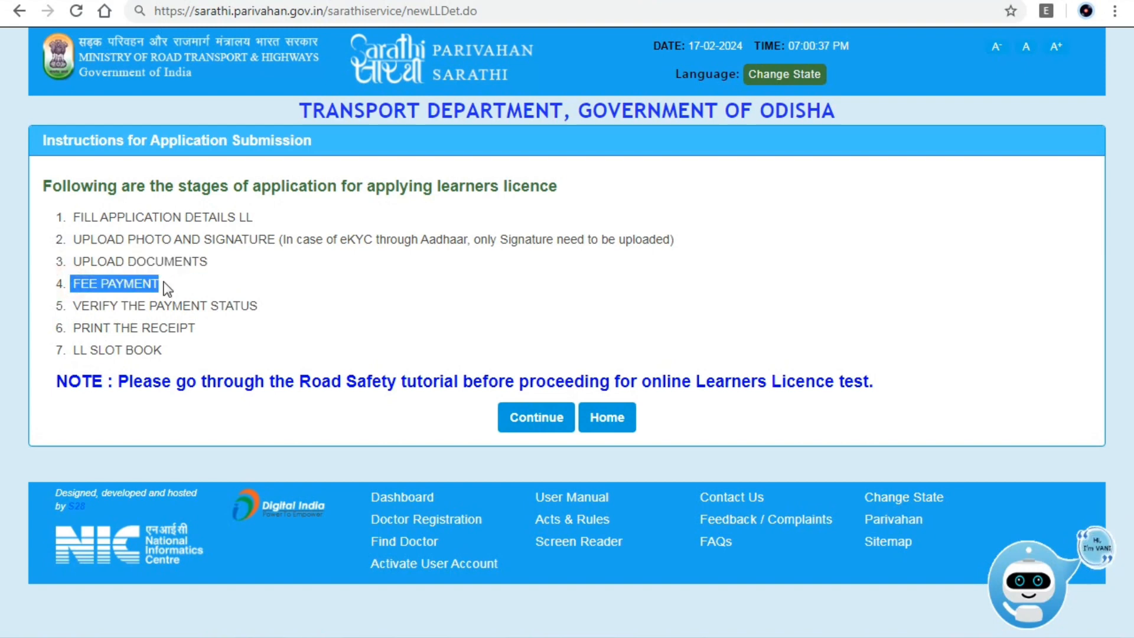
pyautogui.moveTo(73, 307); pyautogui.dragTo(223, 305)
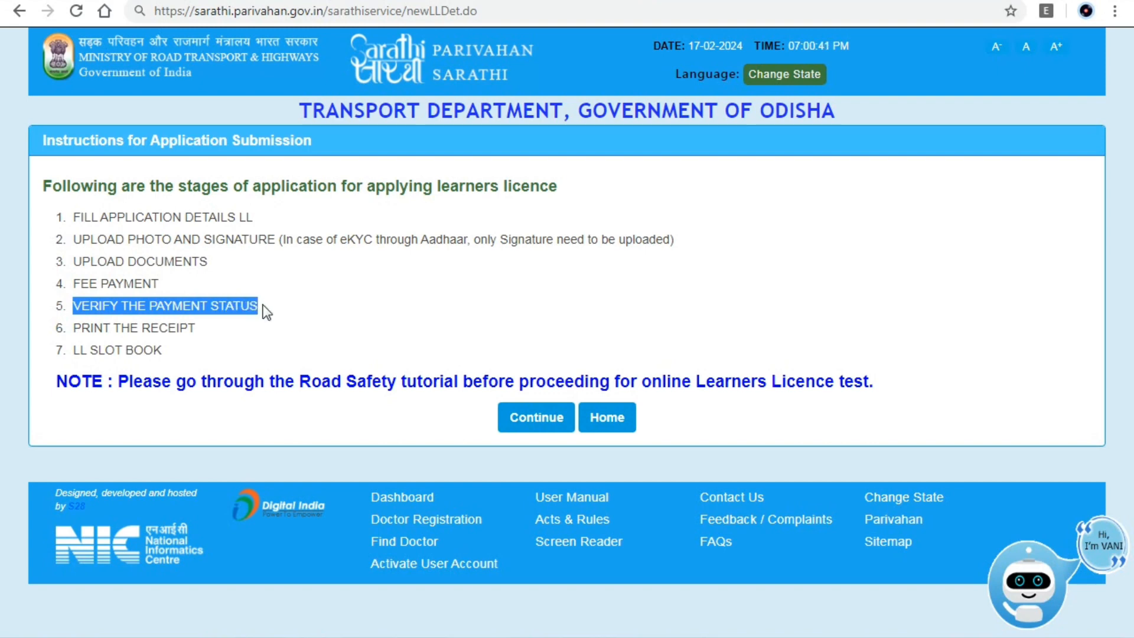
pyautogui.moveTo(70, 329); pyautogui.dragTo(199, 329)
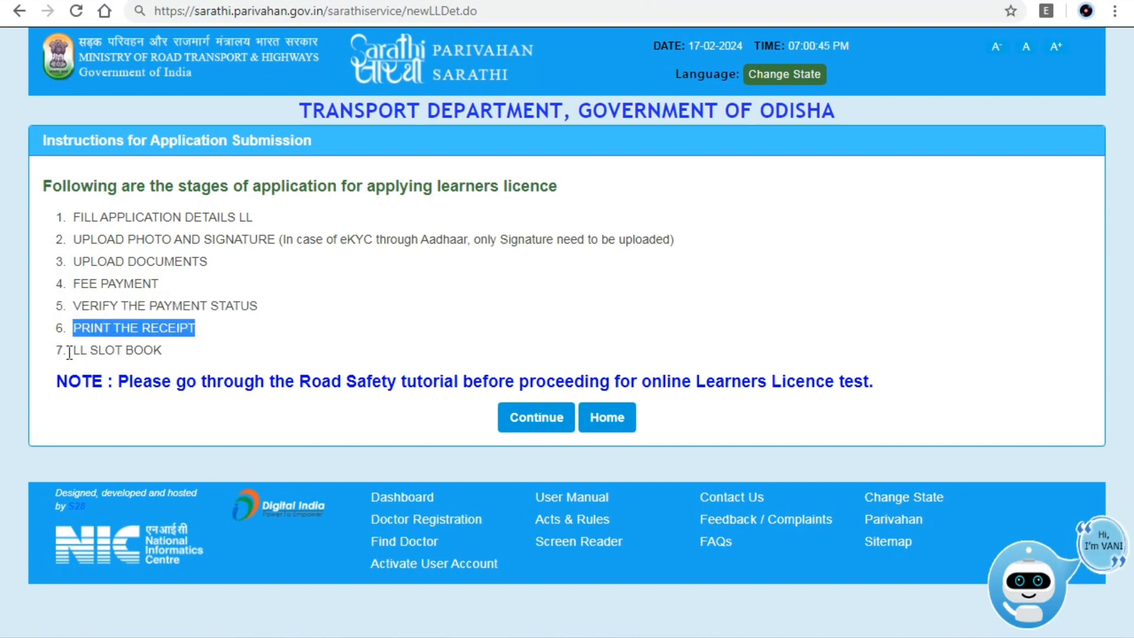
pyautogui.moveTo(69, 353); pyautogui.dragTo(157, 350)
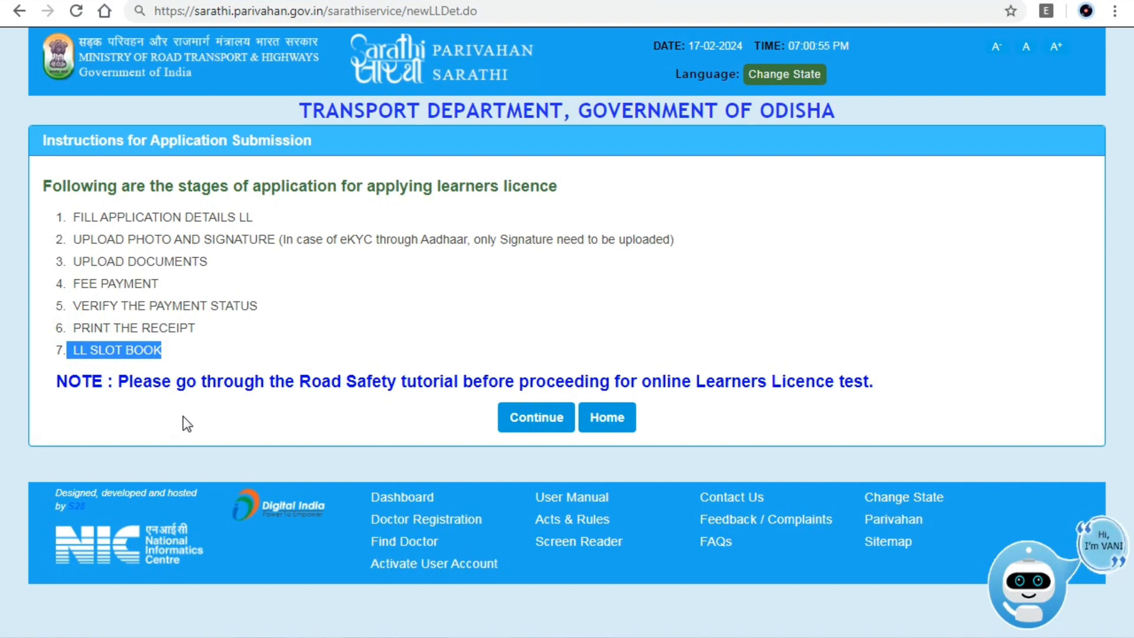
pyautogui.moveTo(119, 382); pyautogui.dragTo(740, 387)
pyautogui.moveTo(792, 385); pyautogui.dragTo(871, 385)
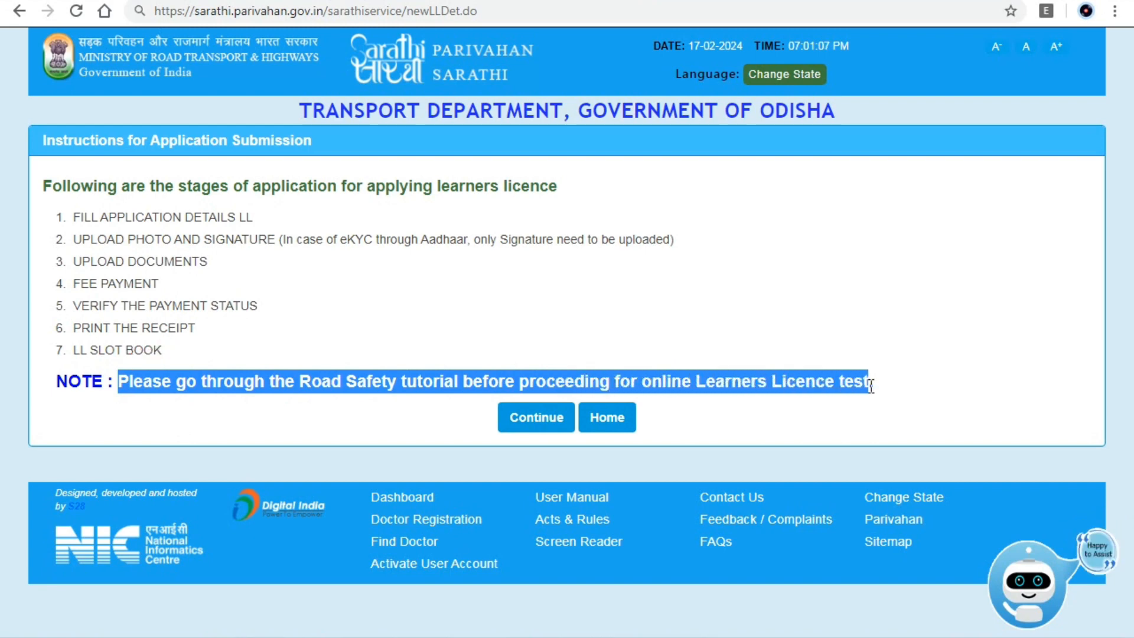
pyautogui.click(831, 286)
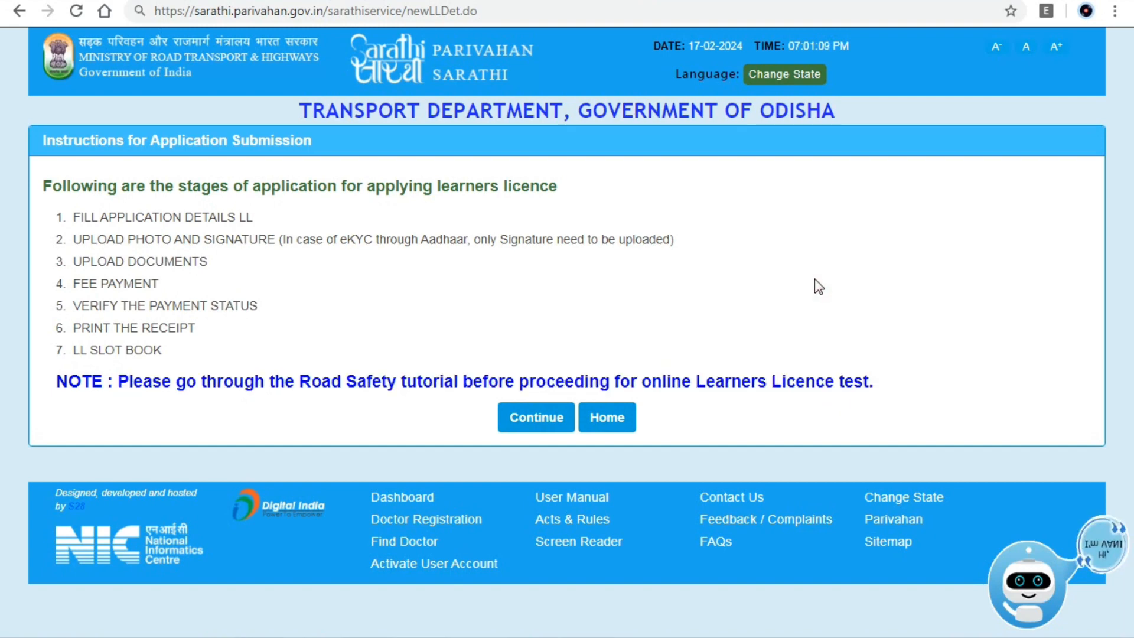
# Step: Continue to the learner's licence form, keep category General with no licence, and submit
pyautogui.click(530, 427)
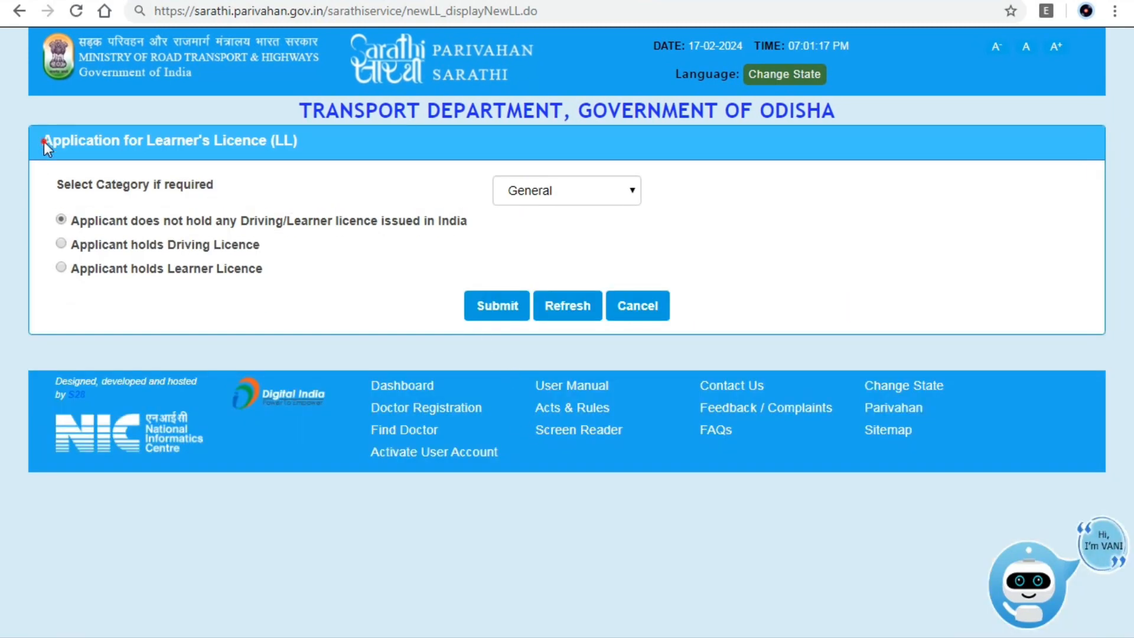
pyautogui.moveTo(44, 140); pyautogui.dragTo(307, 145)
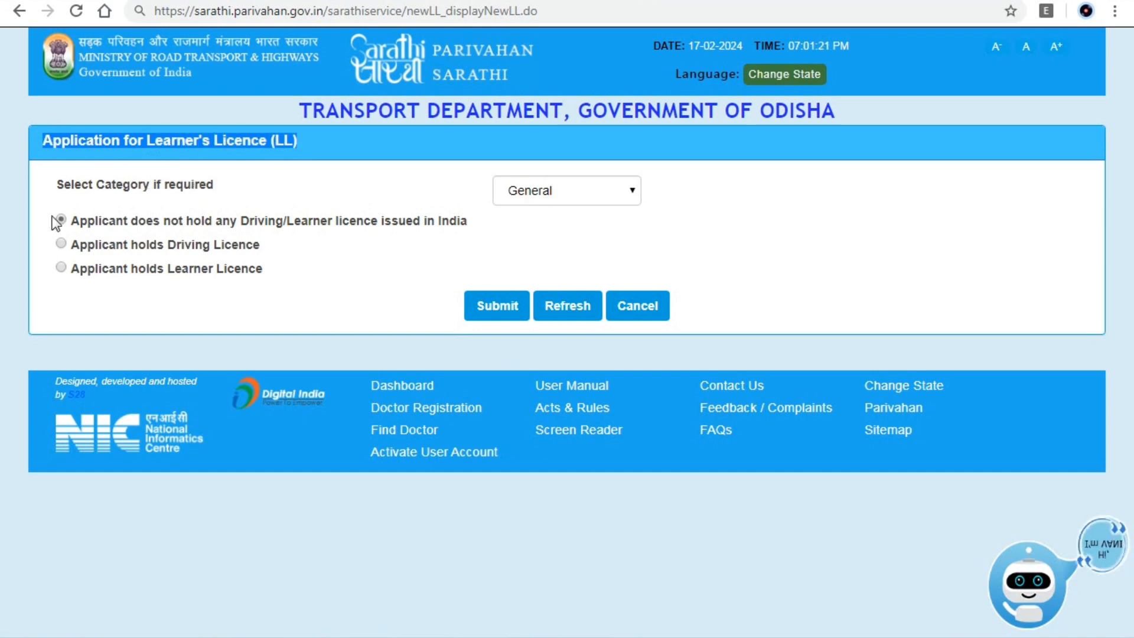
pyautogui.click(553, 193)
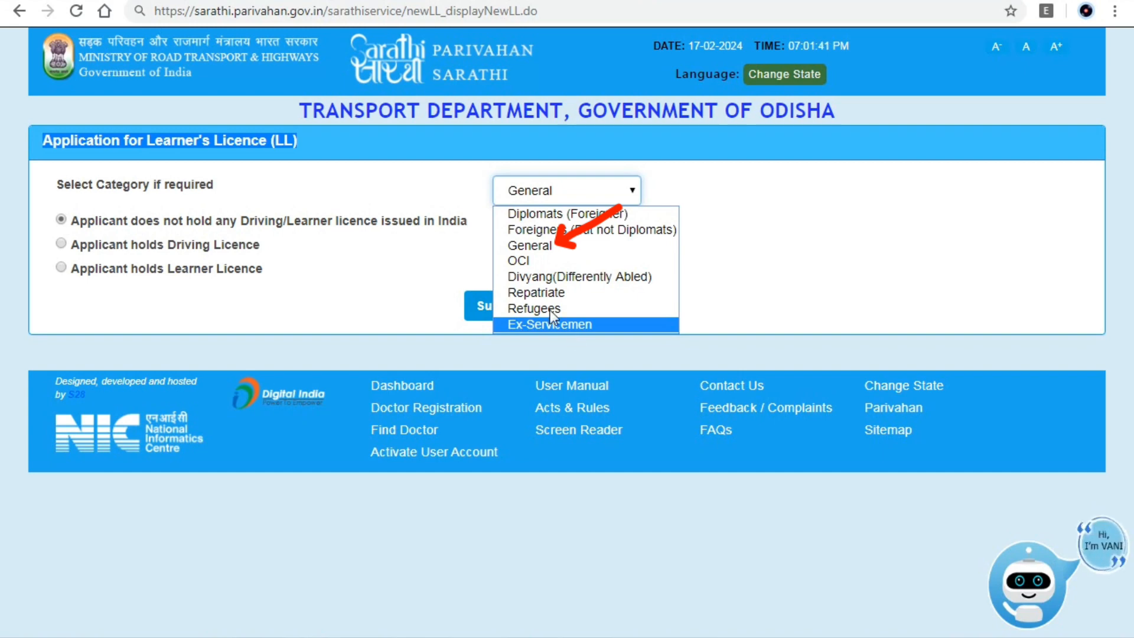
pyautogui.click(531, 247)
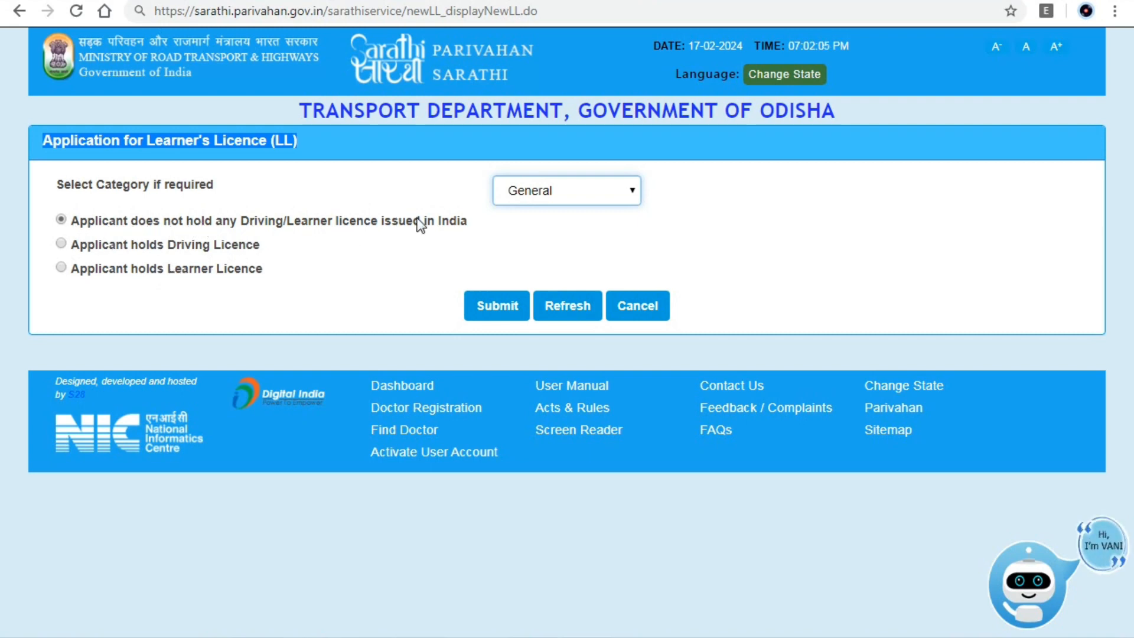
pyautogui.click(499, 316)
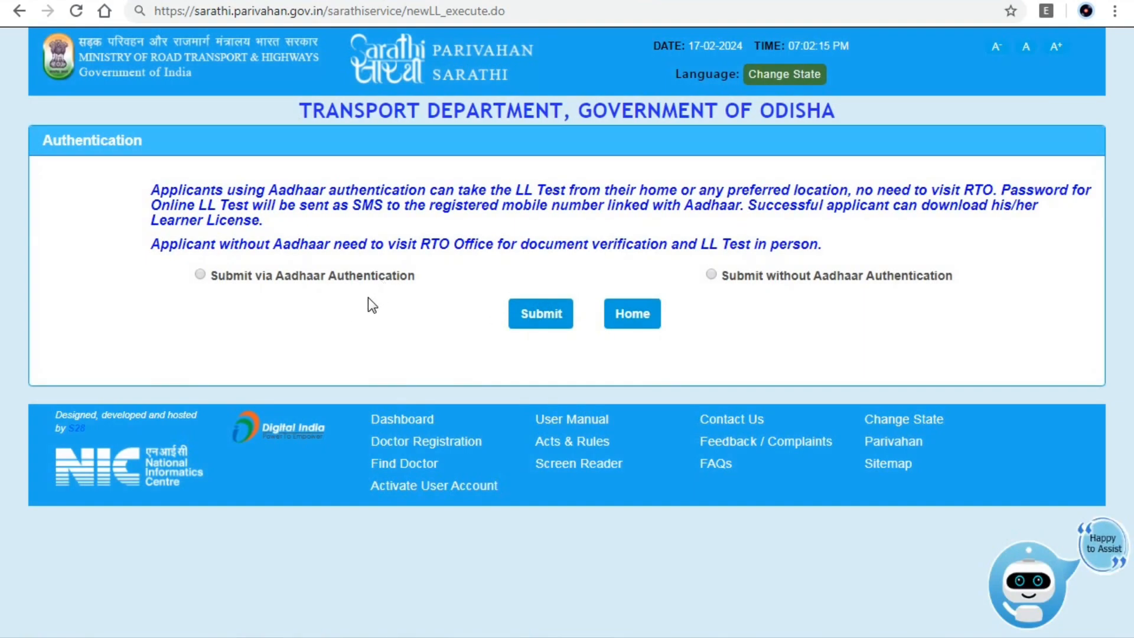
# Step: Choose 'Submit via Aadhaar Authentication' and submit the choice
pyautogui.moveTo(149, 190); pyautogui.dragTo(855, 254)
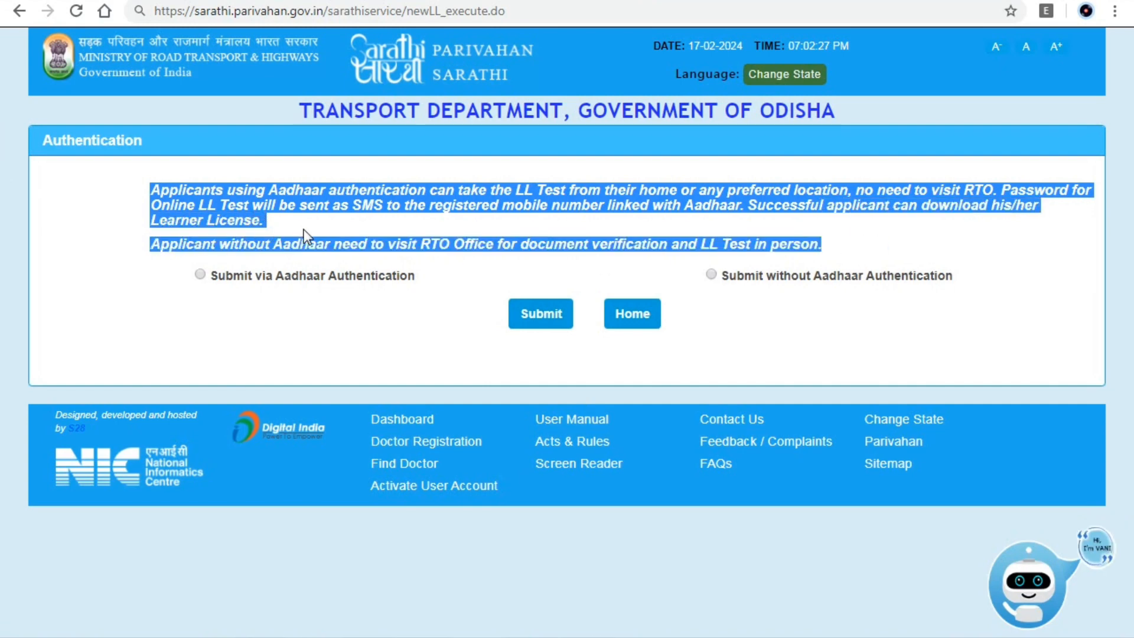
pyautogui.click(188, 290)
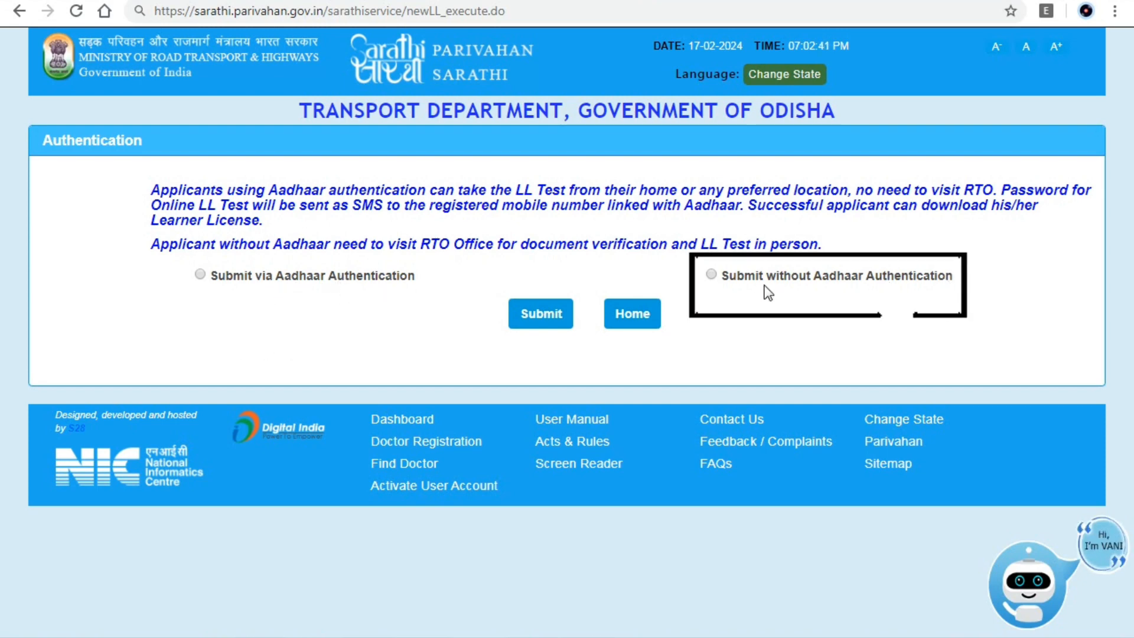
pyautogui.click(201, 274)
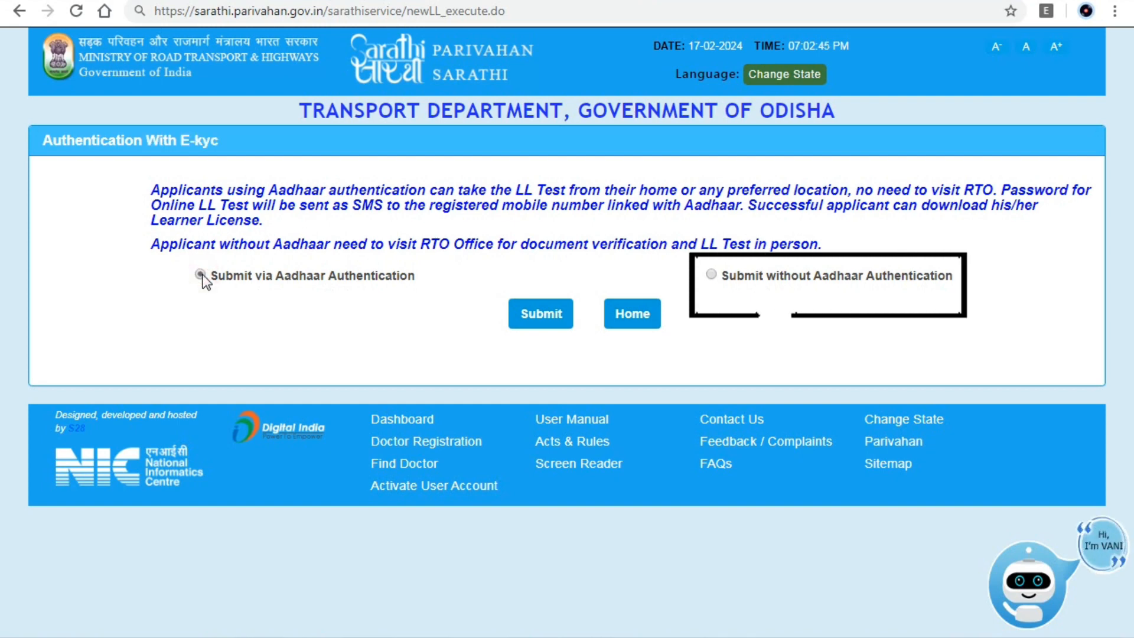
pyautogui.click(538, 319)
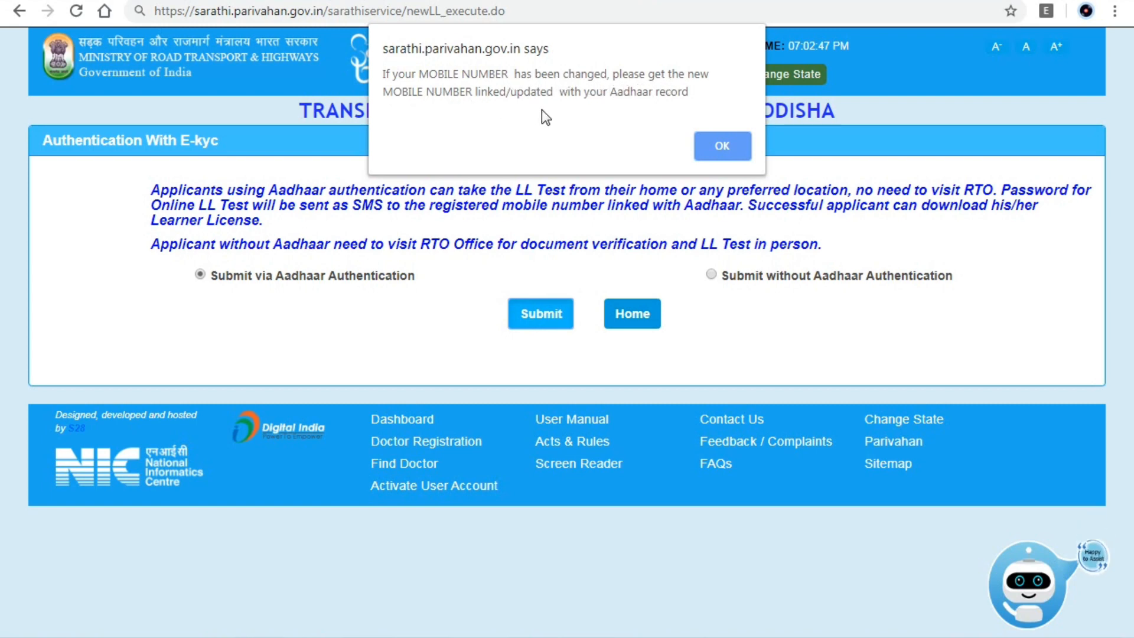
# Step: Dismiss the mobile-number alert, enter the Aadhaar number, and generate an OTP
pyautogui.click(727, 144)
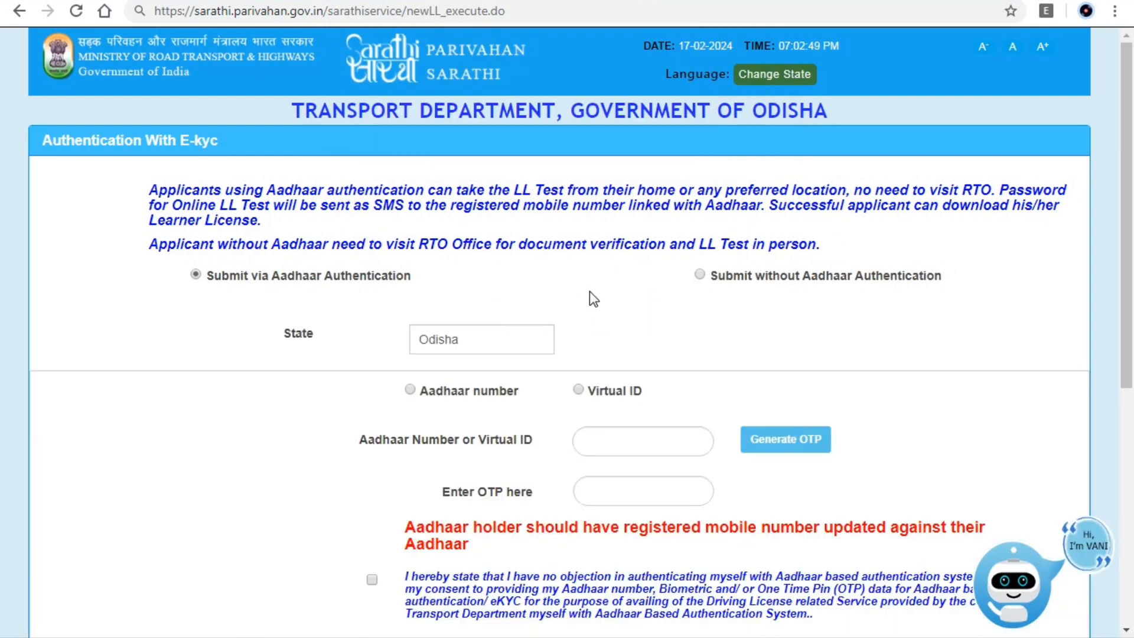
pyautogui.scroll(-3, 593, 264)
pyautogui.click(593, 264)
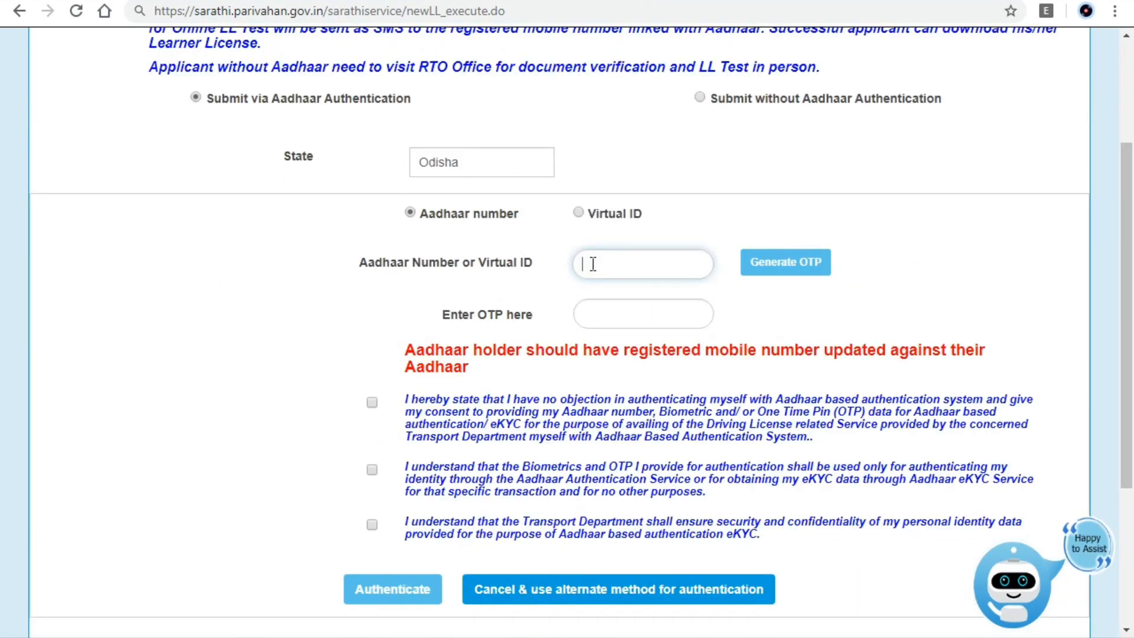
pyautogui.write('12')
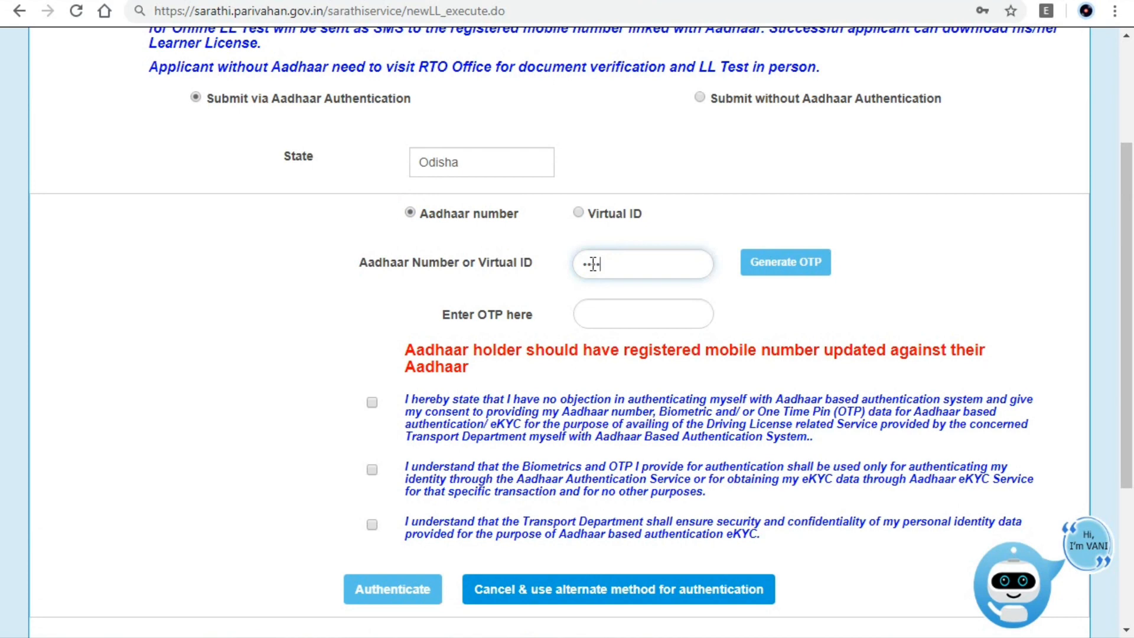
pyautogui.write('34567')
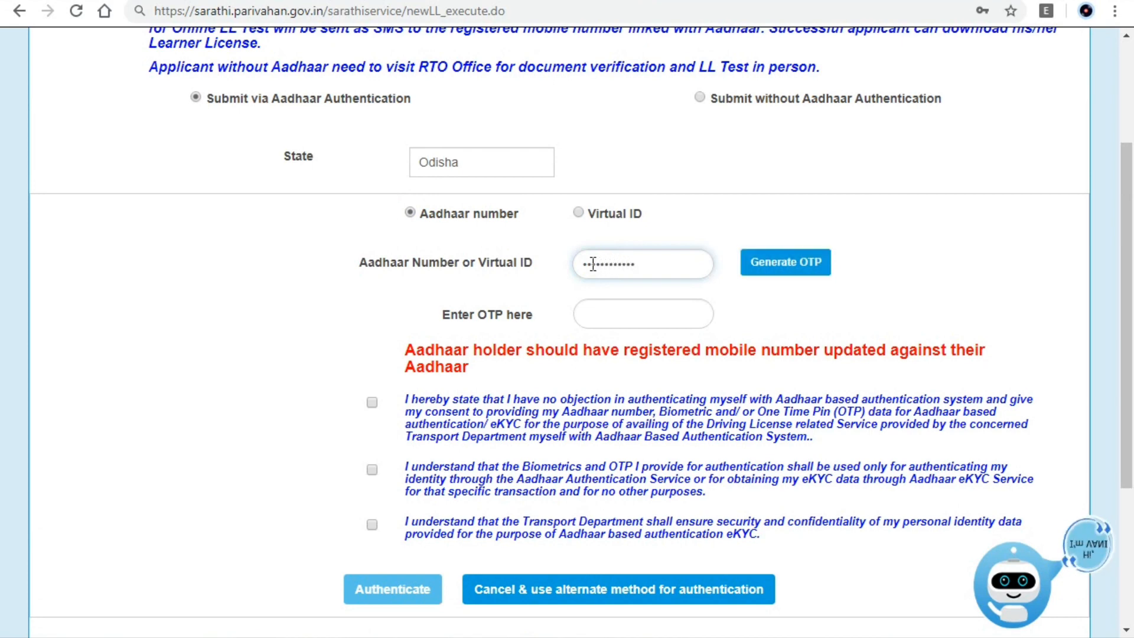
pyautogui.click(775, 269)
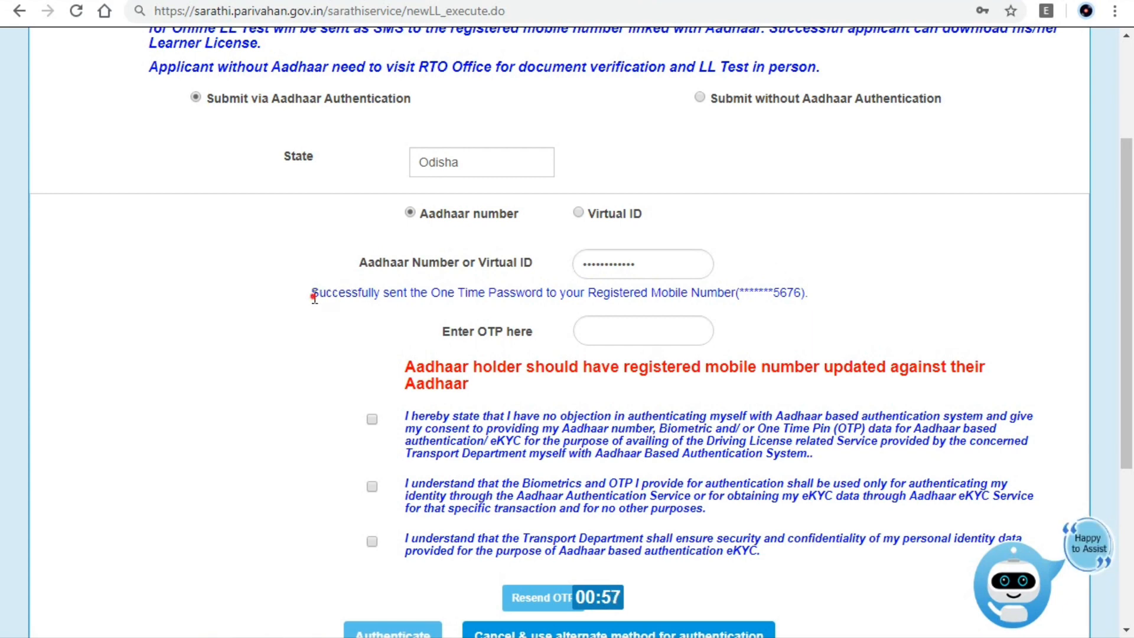
pyautogui.moveTo(314, 297); pyautogui.dragTo(746, 296)
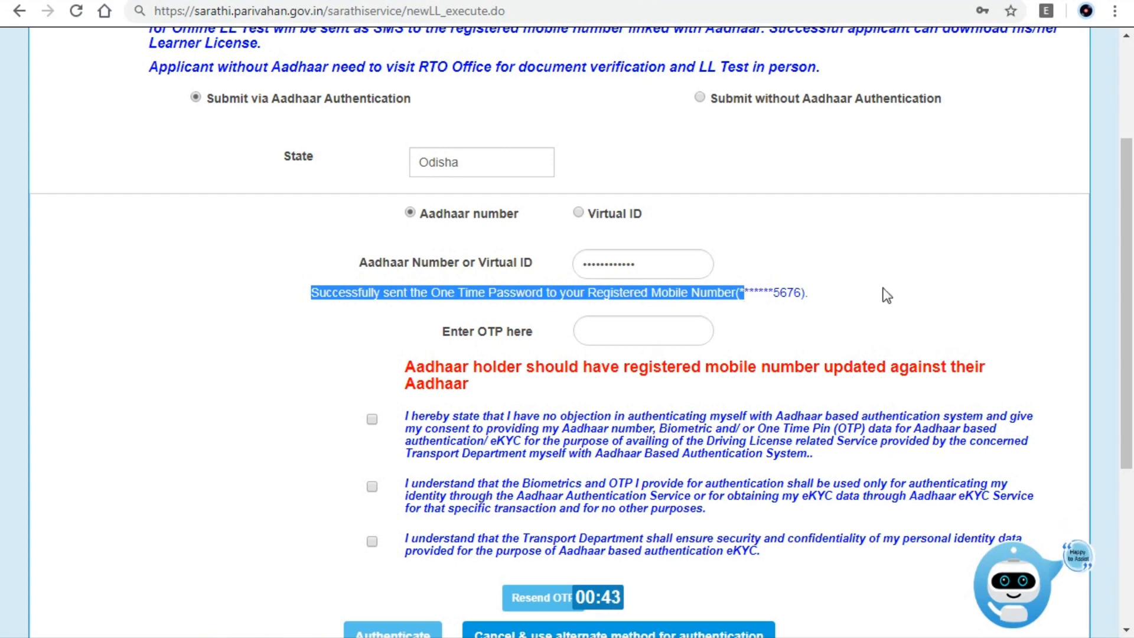
# Step: Enter the received OTP and tick all three Aadhaar consent declarations
pyautogui.click(603, 325)
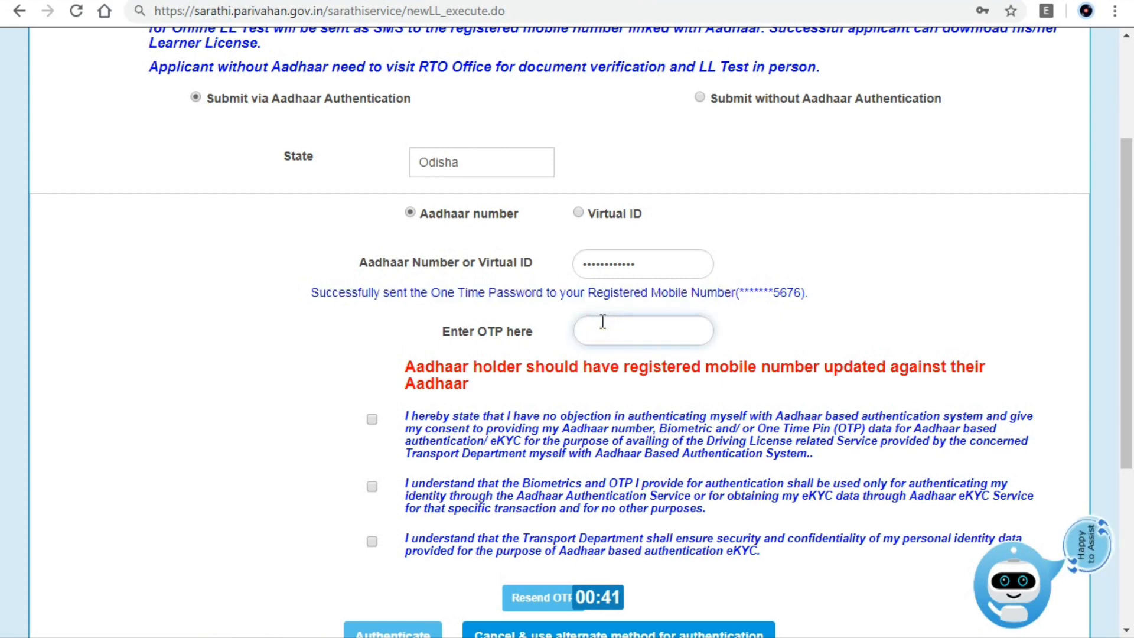
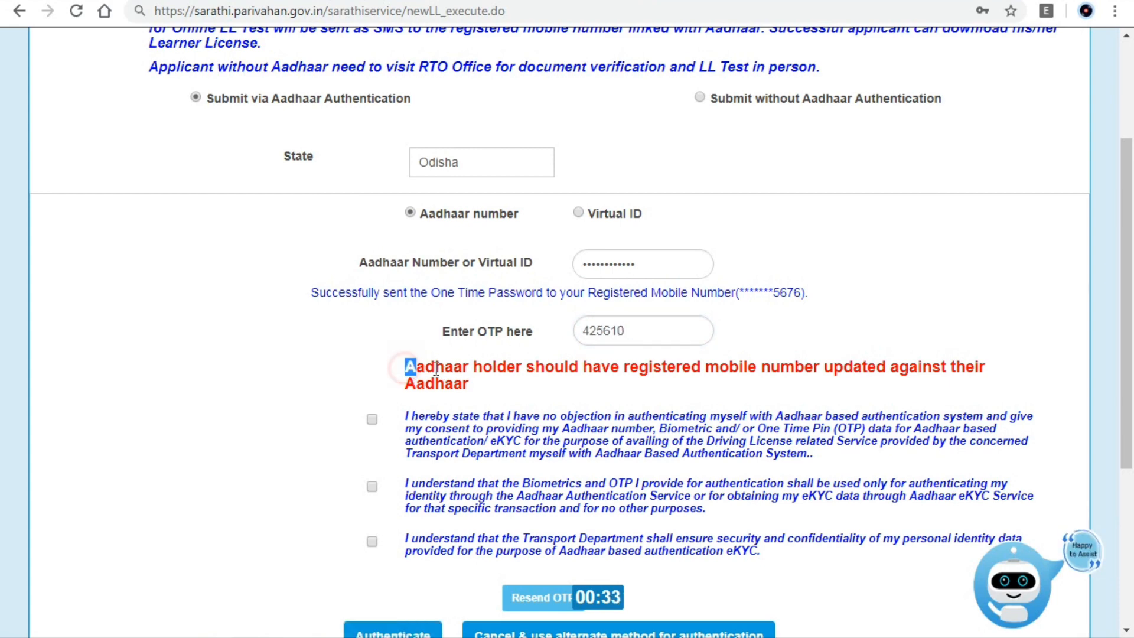
pyautogui.moveTo(406, 369); pyautogui.dragTo(856, 378)
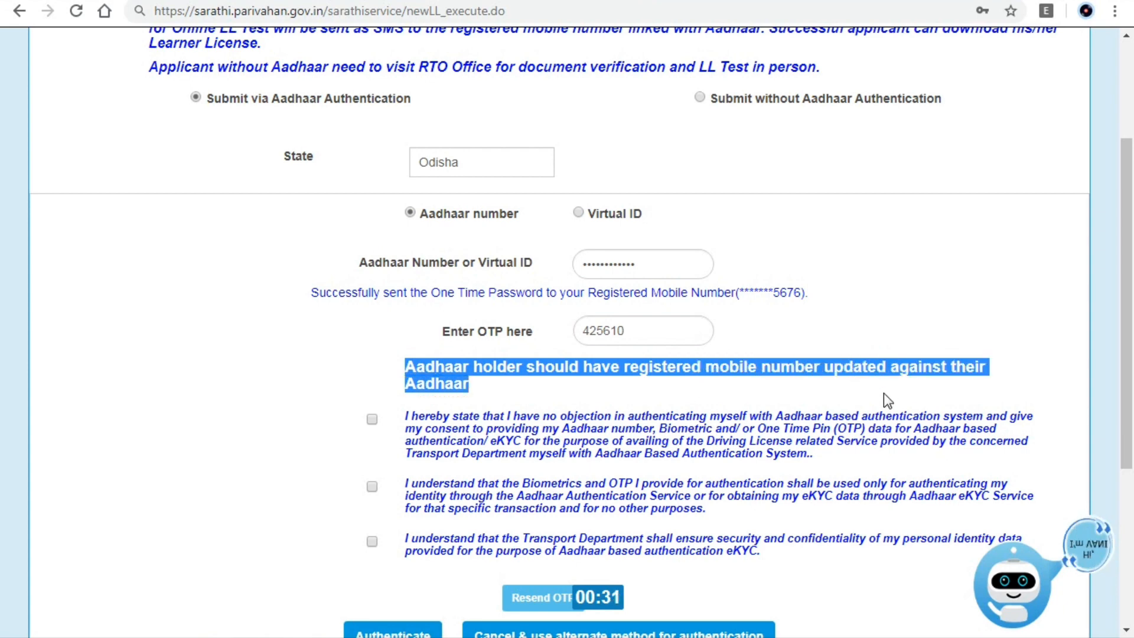
pyautogui.click(372, 420)
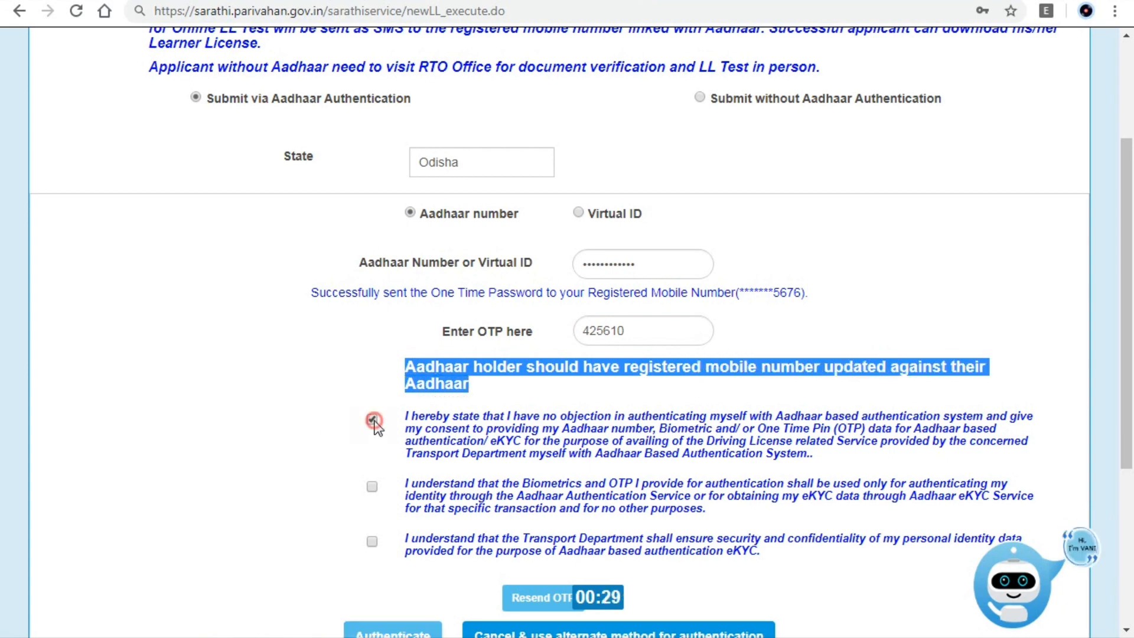
pyautogui.click(372, 487)
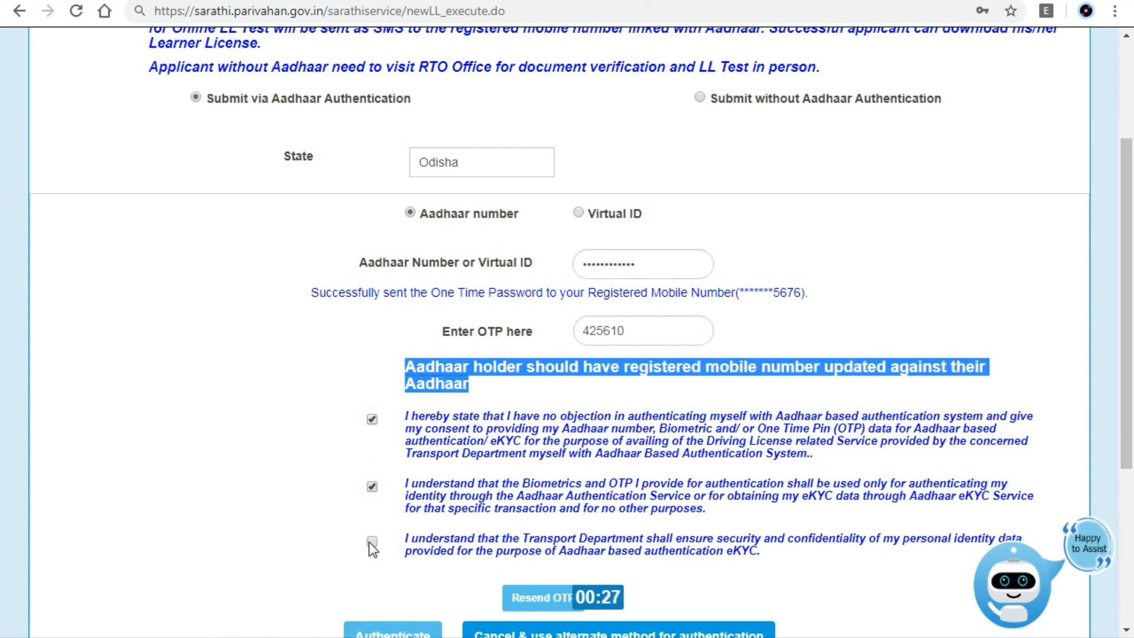
pyautogui.click(372, 542)
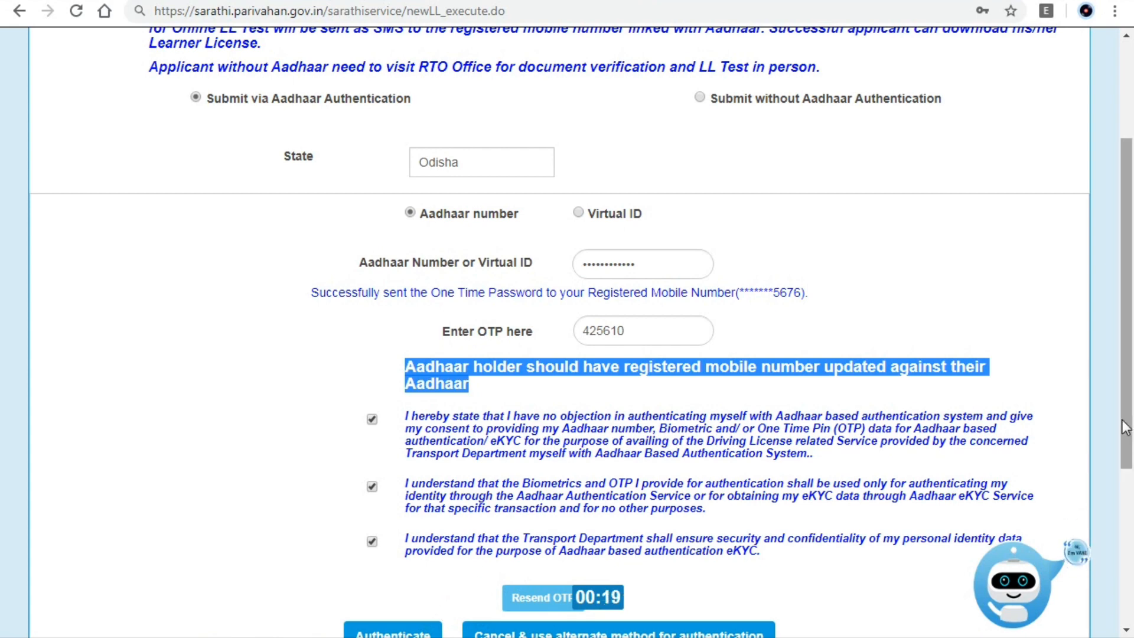
pyautogui.moveTo(1125, 417); pyautogui.dragTo(1128, 475)
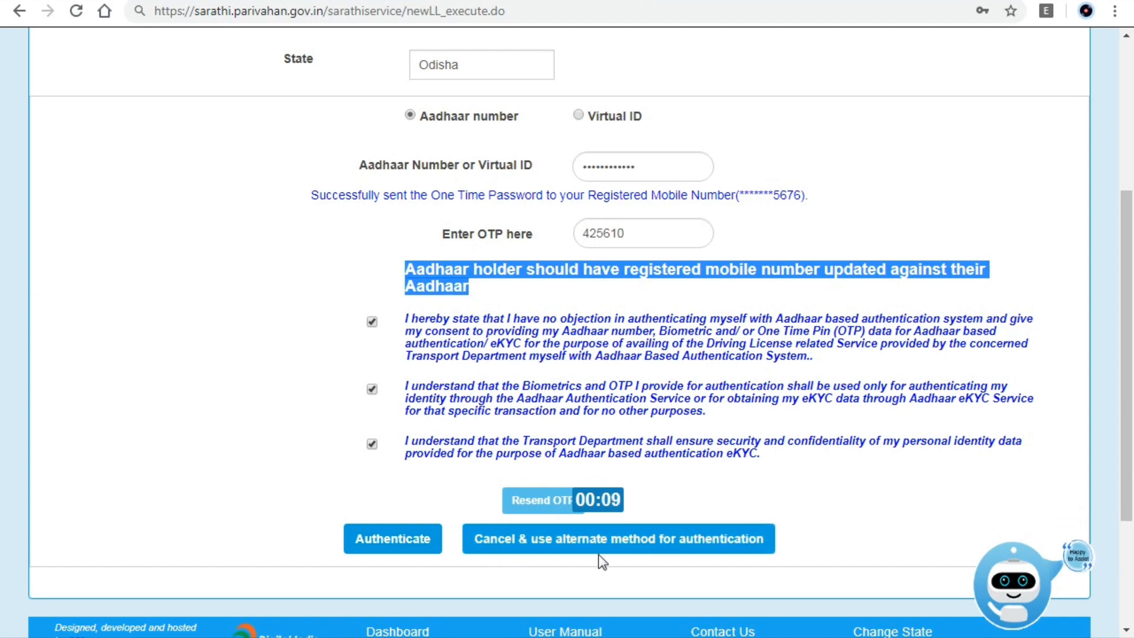
# Step: Authenticate with the Aadhaar OTP, decline saving the password, and proceed with the fetched e-KYC details
pyautogui.click(381, 545)
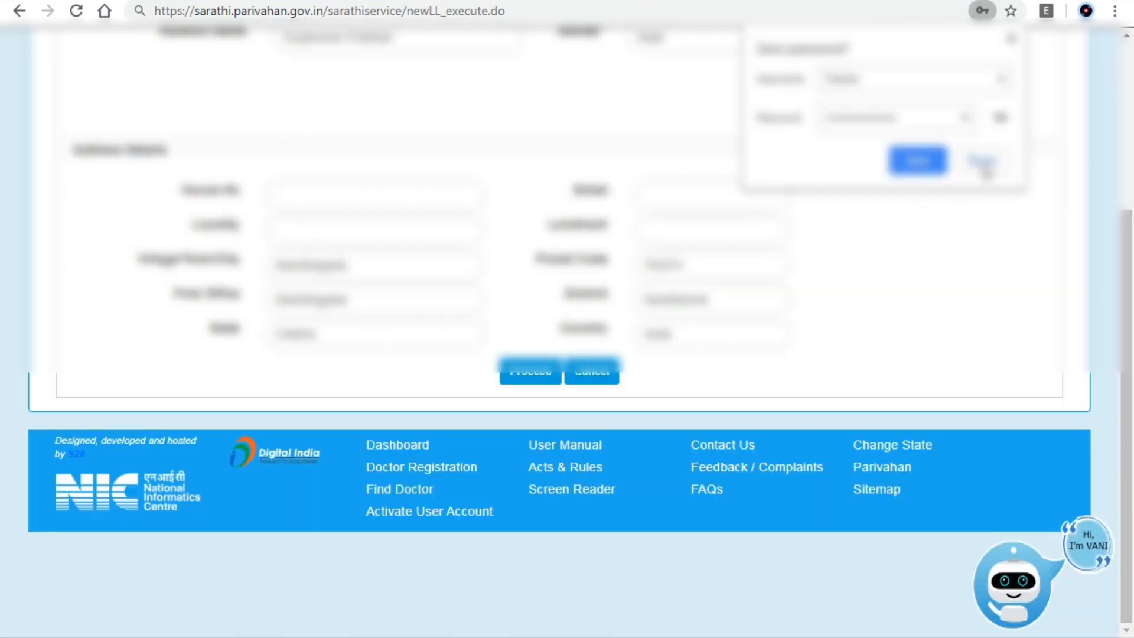
pyautogui.click(982, 161)
pyautogui.scroll(2, 530, 554)
pyautogui.click(531, 520)
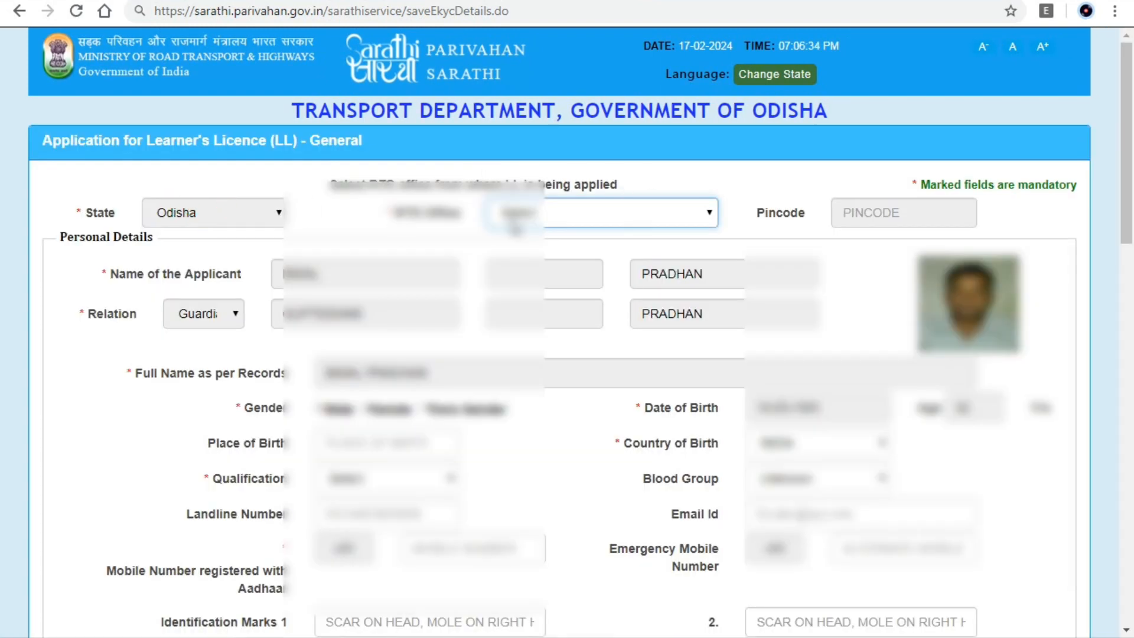
# Step: Select PHULBANI -- OD12 as the RTO office for the learner's licence application
pyautogui.click(545, 222)
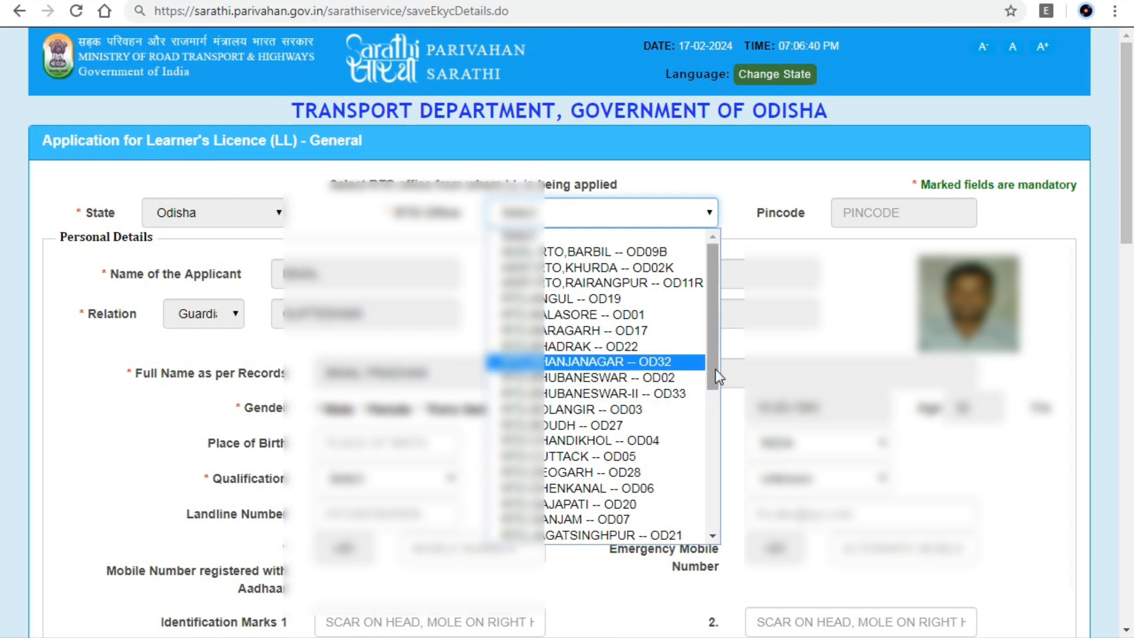
pyautogui.moveTo(714, 369); pyautogui.dragTo(713, 471)
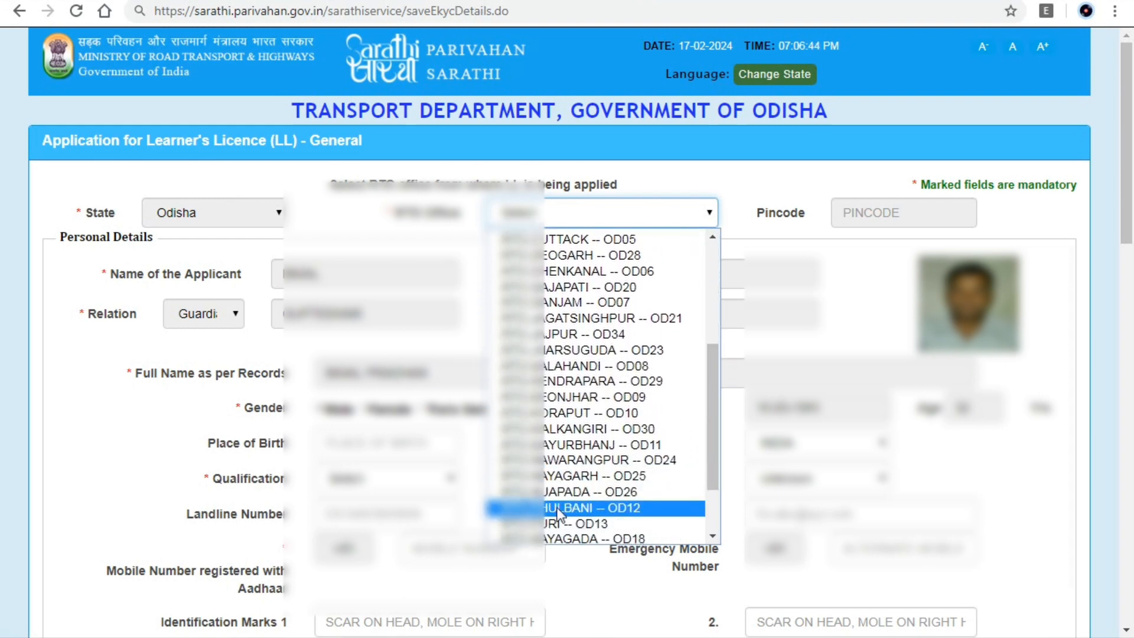
pyautogui.click(555, 508)
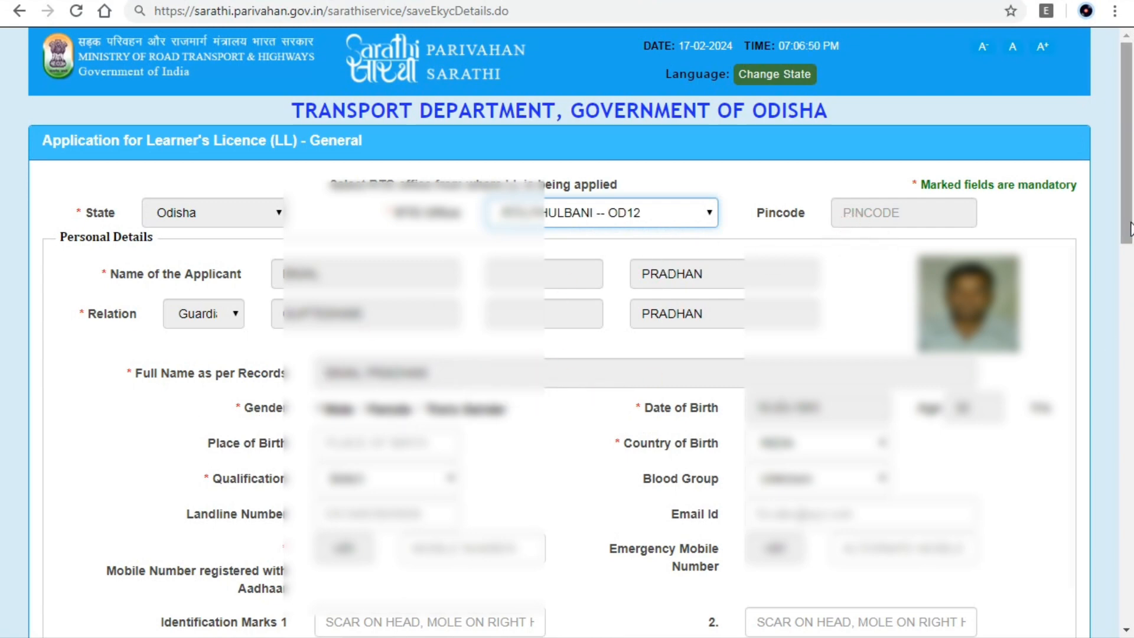
pyautogui.moveTo(1131, 230); pyautogui.dragTo(1131, 334)
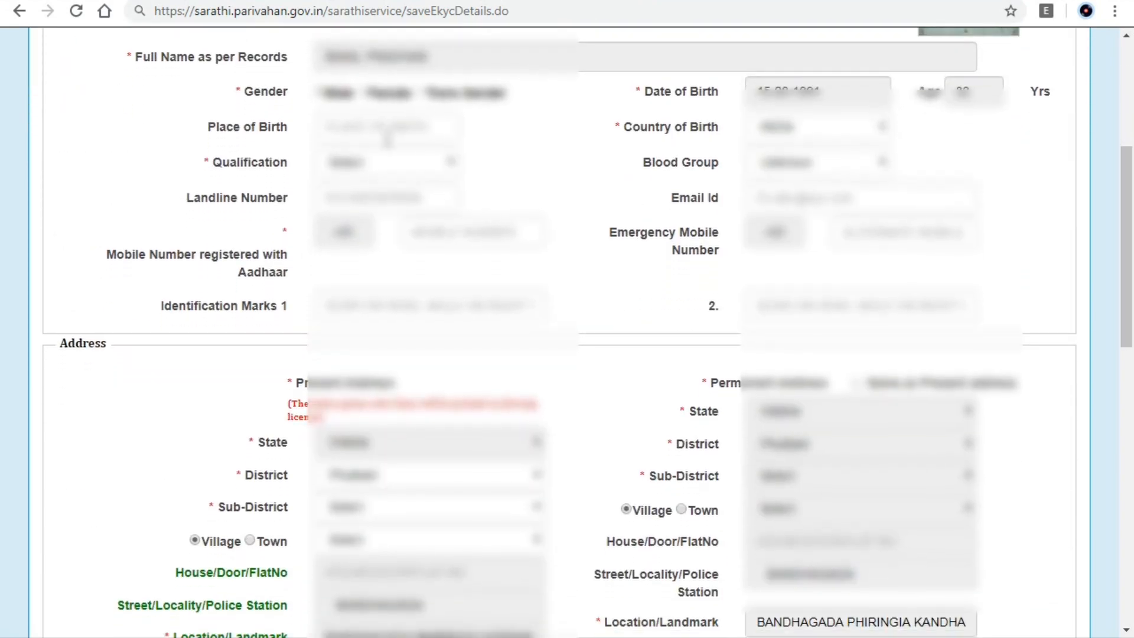
# Step: Enter BANDHAGAD as the applicant's place of birth
pyautogui.click(350, 126)
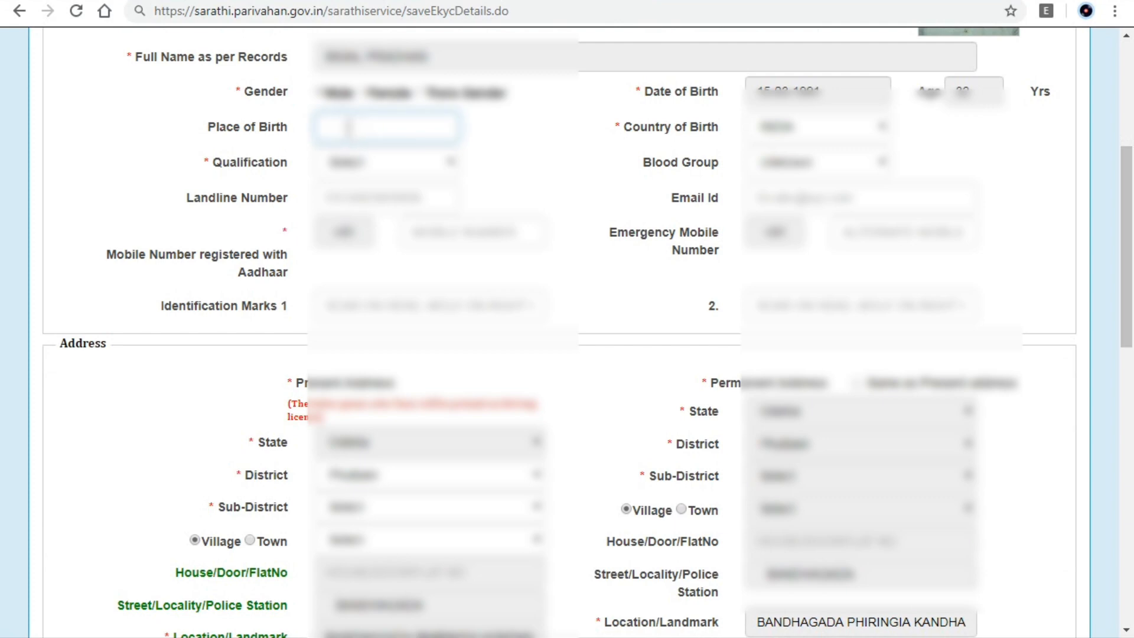
pyautogui.write('BANDHAGAD')
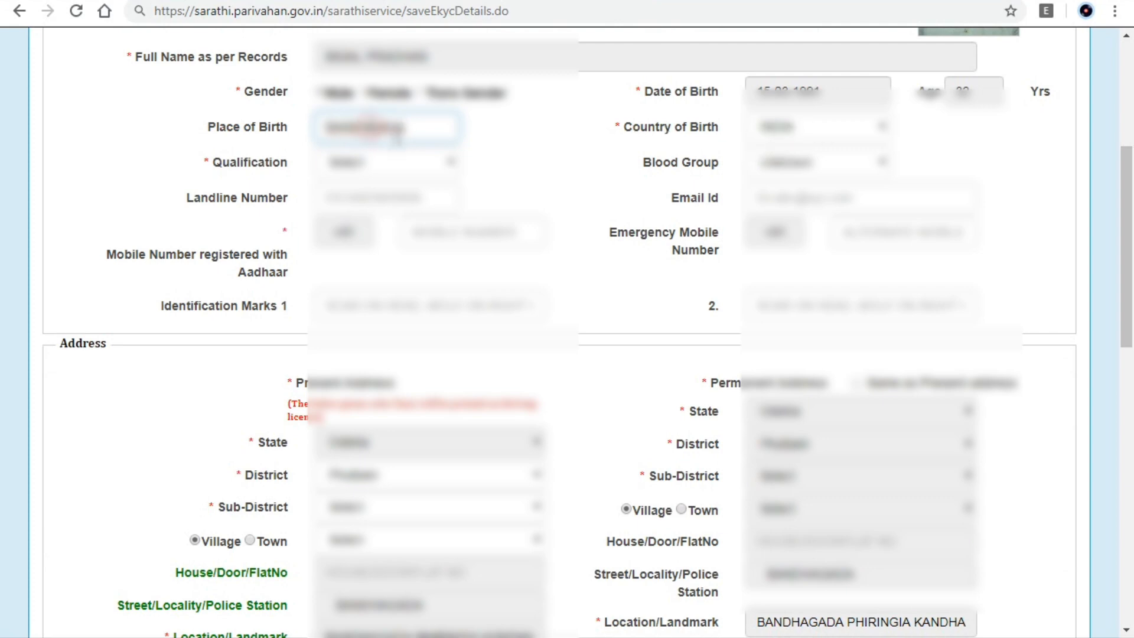
pyautogui.write('A')
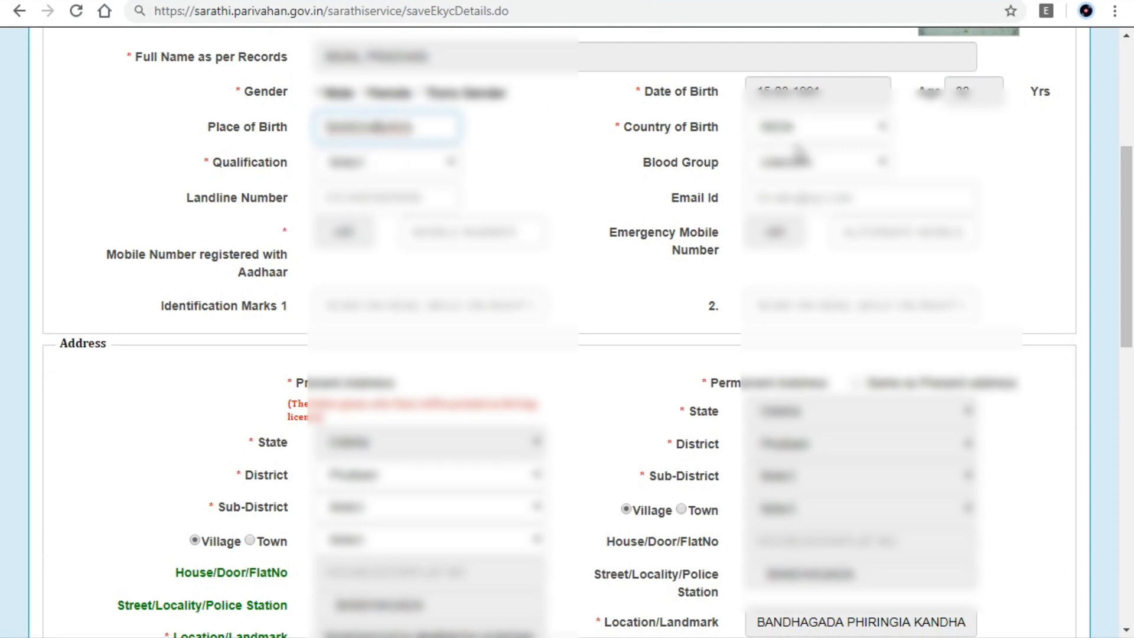
# Step: Set the qualification to the third option and choose the applicant's blood group
pyautogui.click(378, 163)
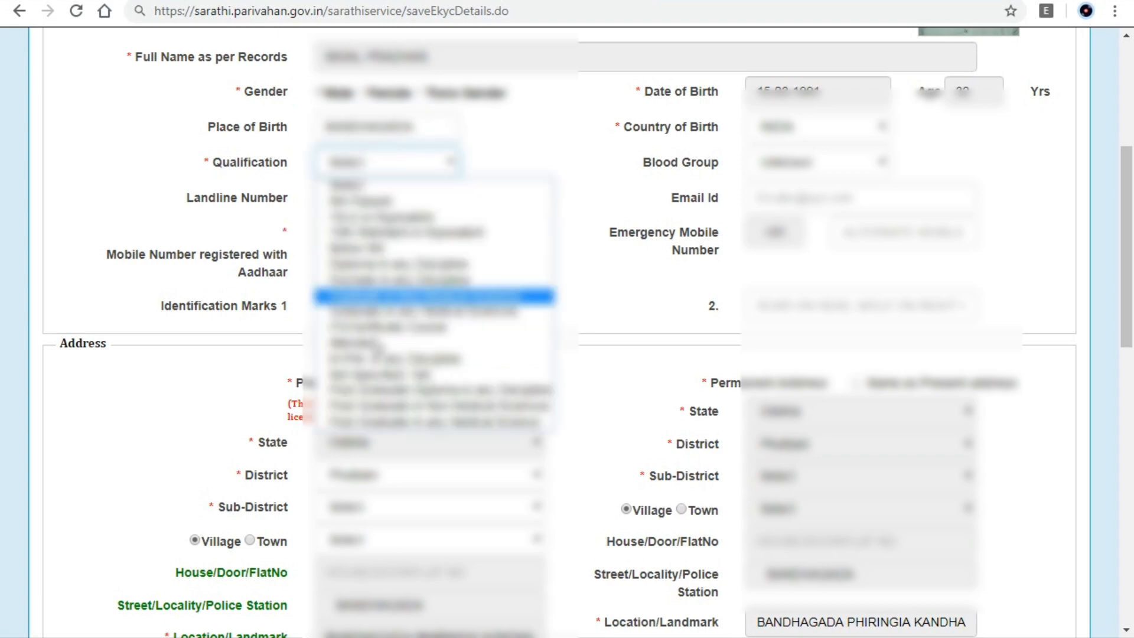
pyautogui.click(572, 139)
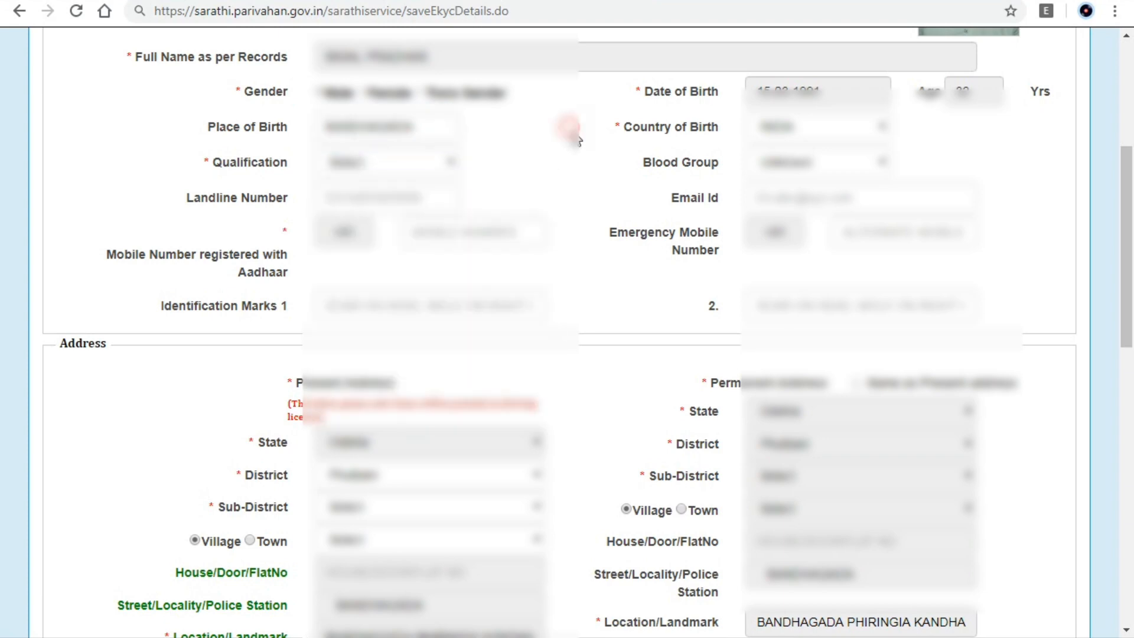
pyautogui.click(644, 159)
pyautogui.click(409, 161)
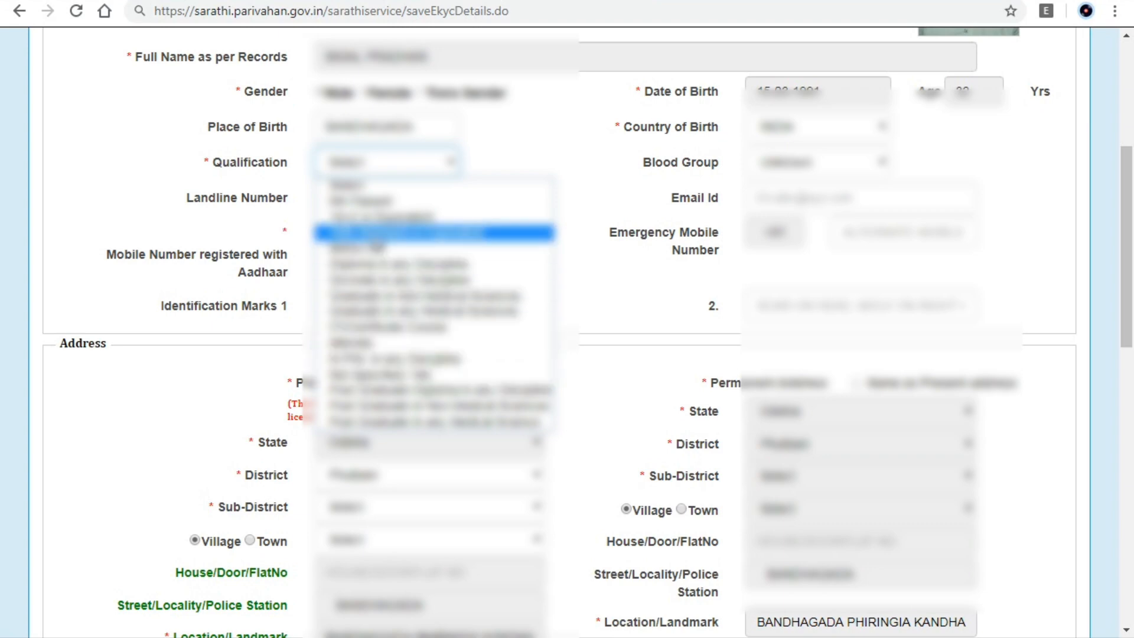
pyautogui.click(454, 570)
pyautogui.click(405, 162)
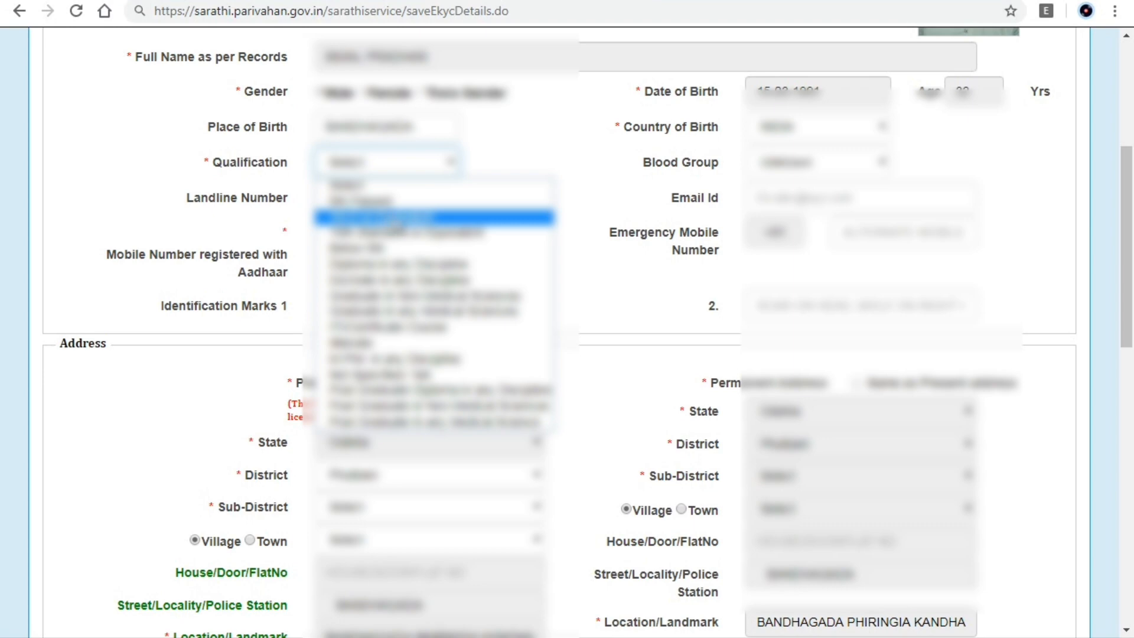
pyautogui.click(395, 218)
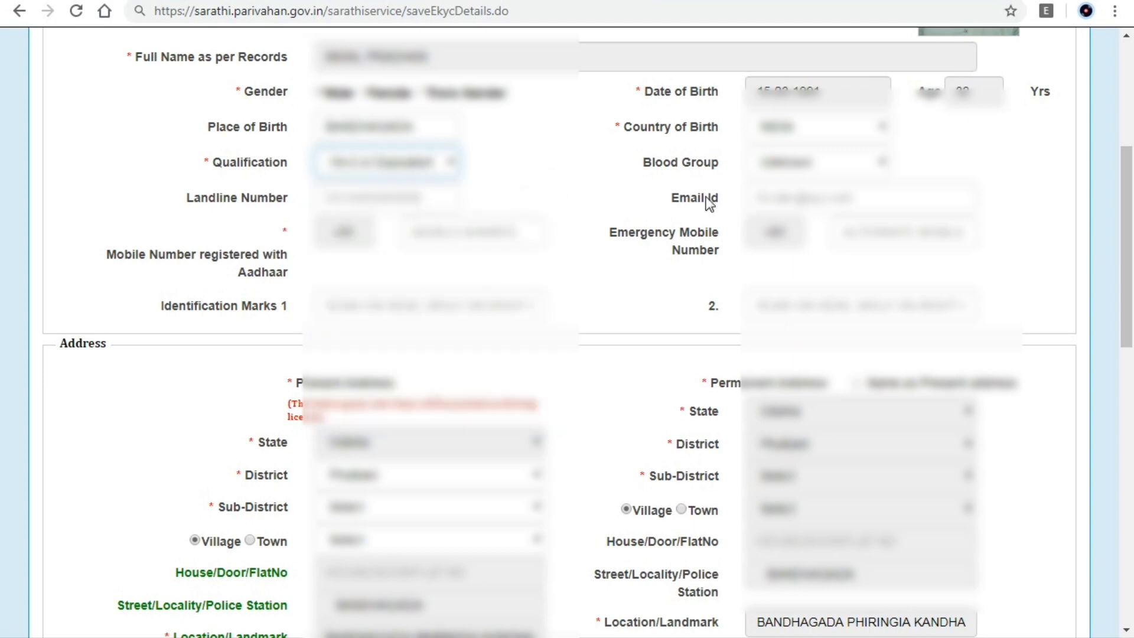
pyautogui.click(794, 167)
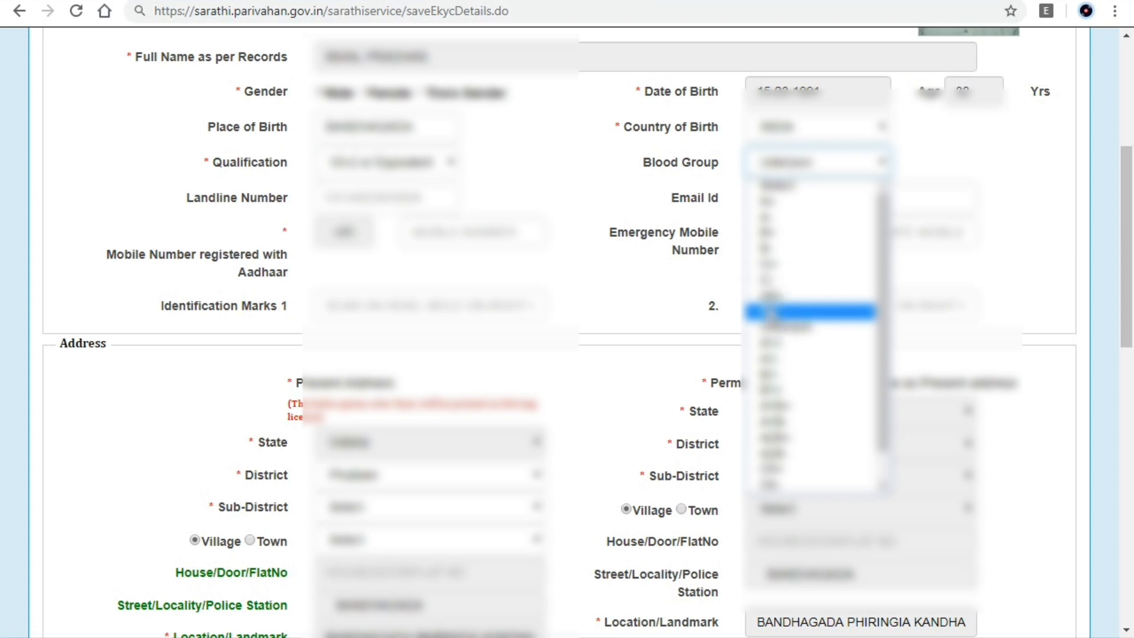
pyautogui.click(770, 294)
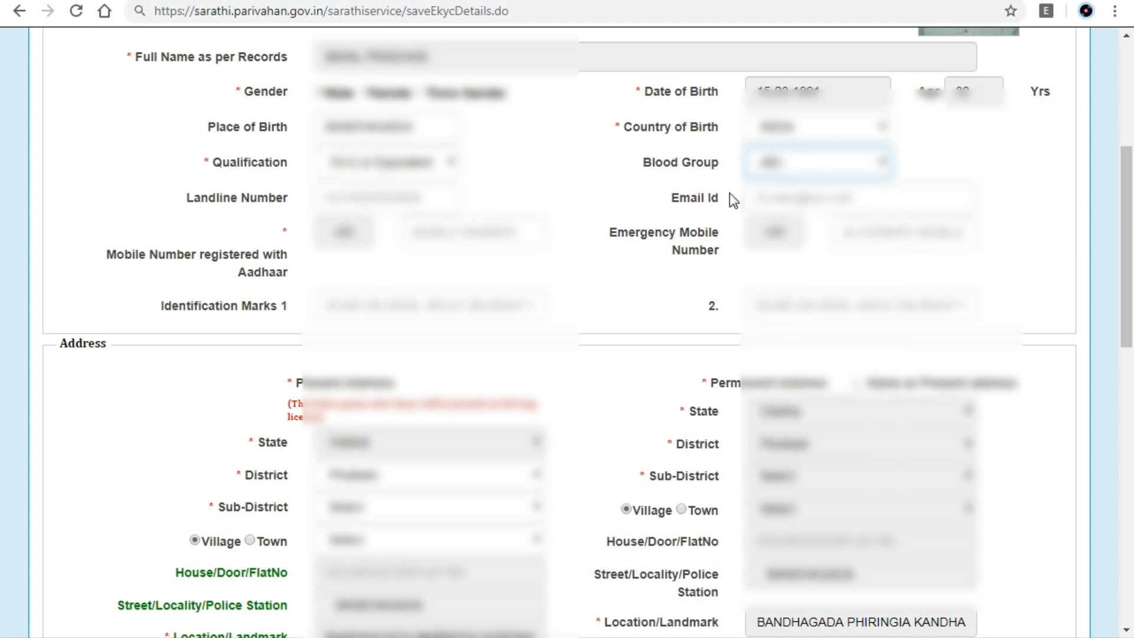
# Step: Fill in the applicant's e-mail, mobile number and emergency mobile number
pyautogui.click(771, 198)
pyautogui.write('[illegible]')
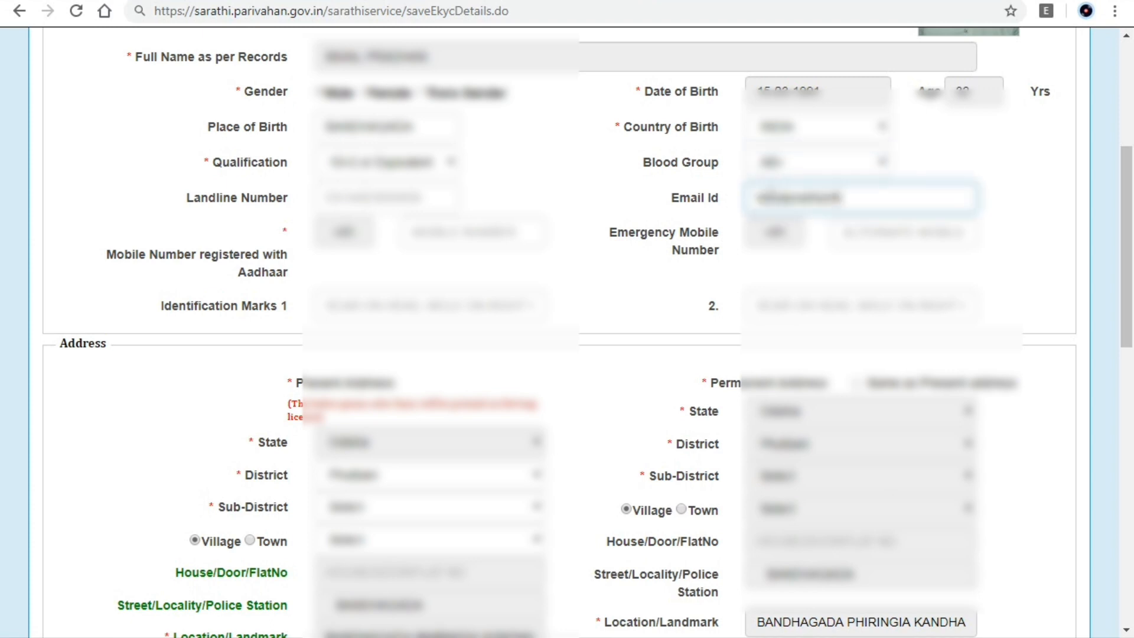
pyautogui.write('[illegible]')
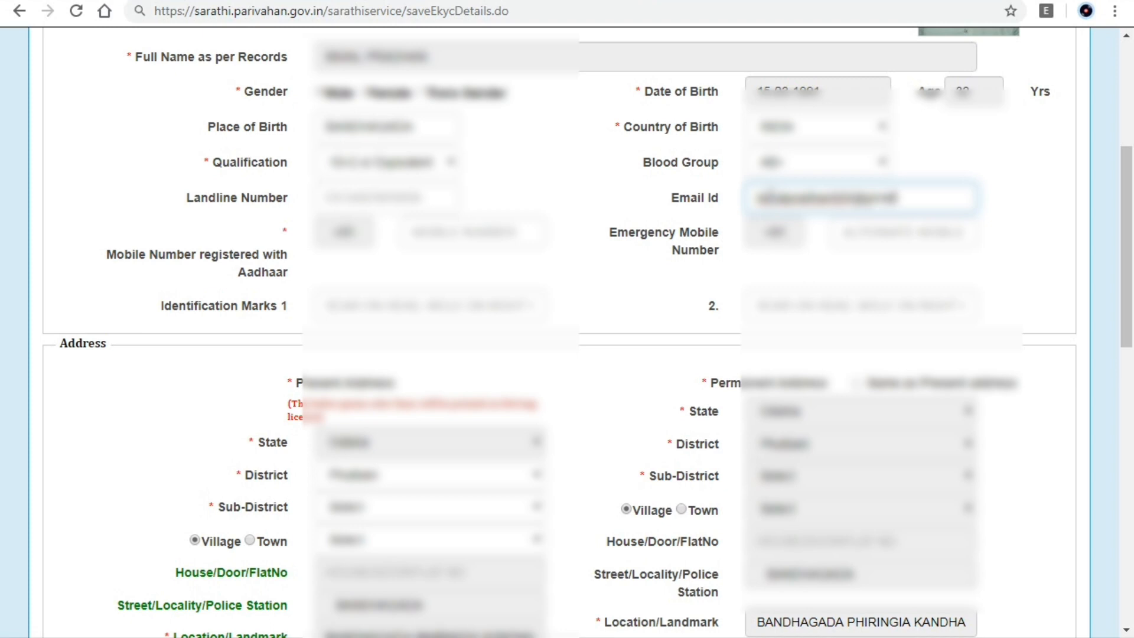
pyautogui.press('Tab')
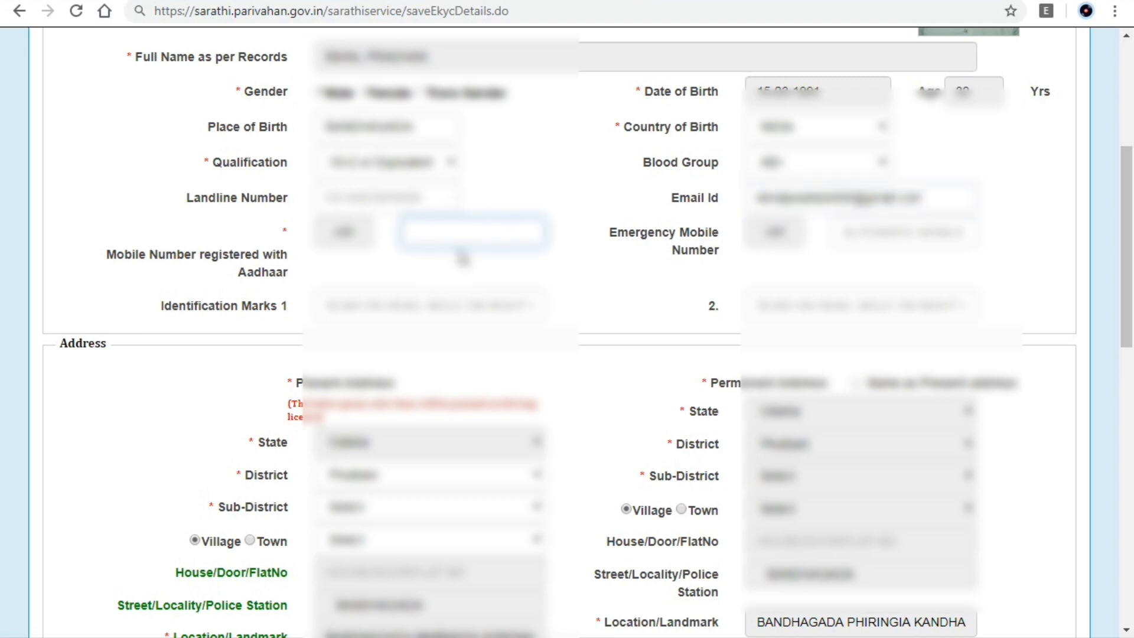
pyautogui.write('[illegible][illegible]')
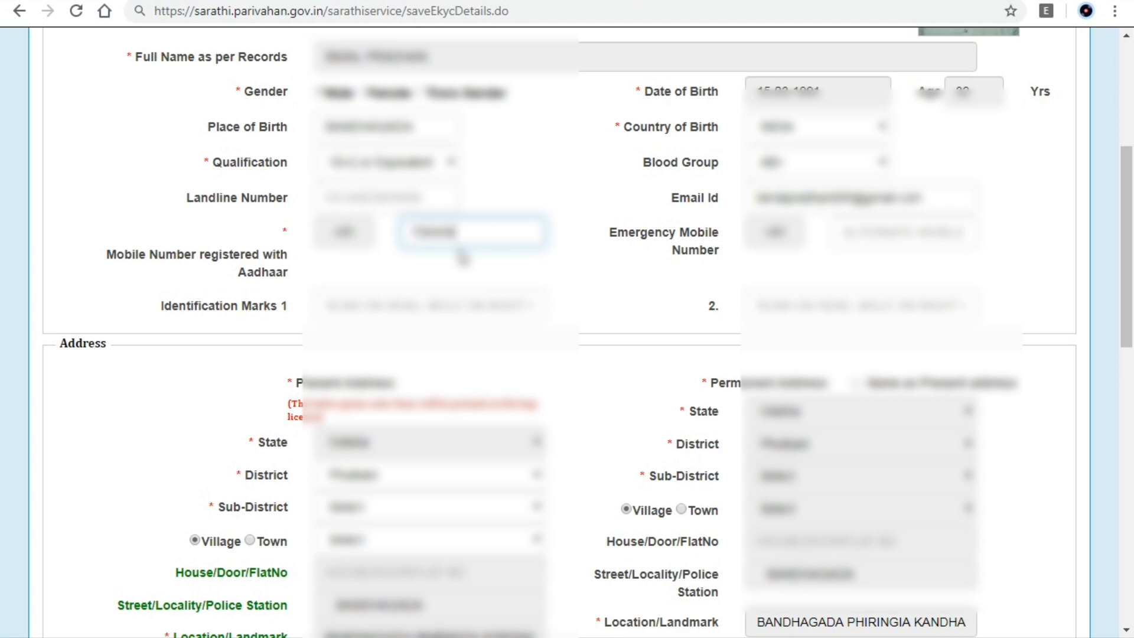
pyautogui.write('[illegible]')
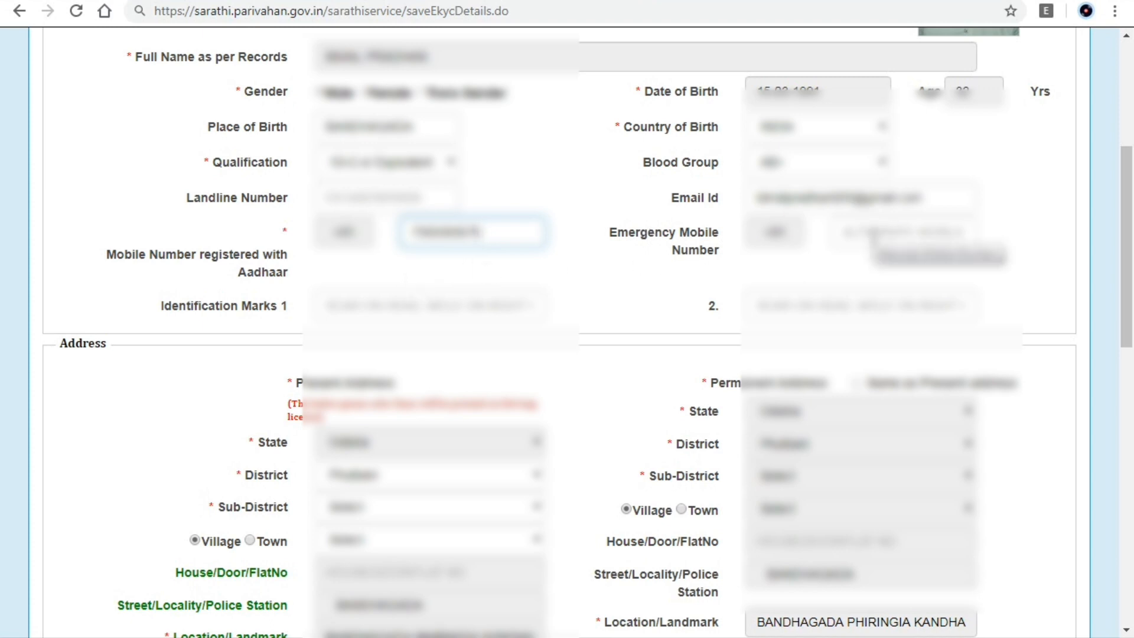
pyautogui.click(874, 237)
pyautogui.write('9')
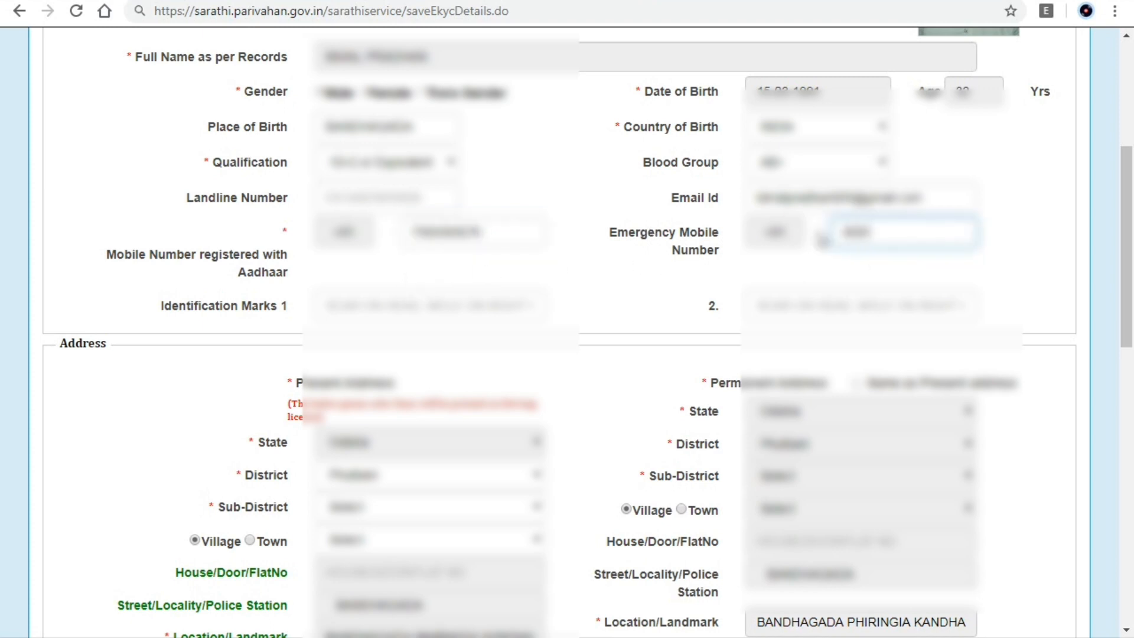
pyautogui.write('98123')
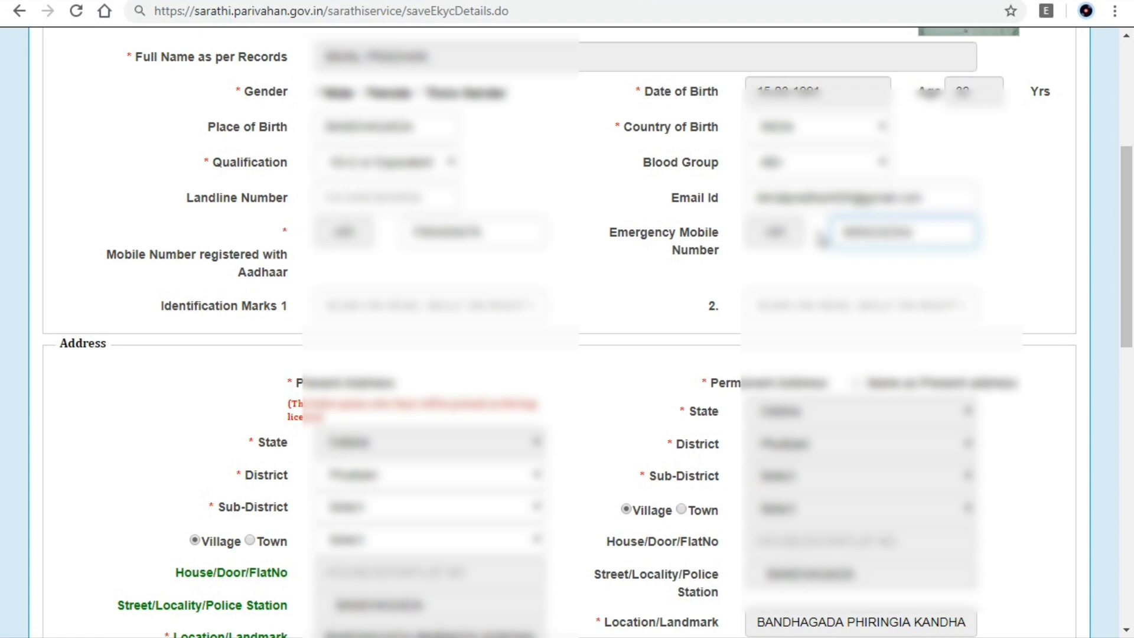
pyautogui.click(615, 281)
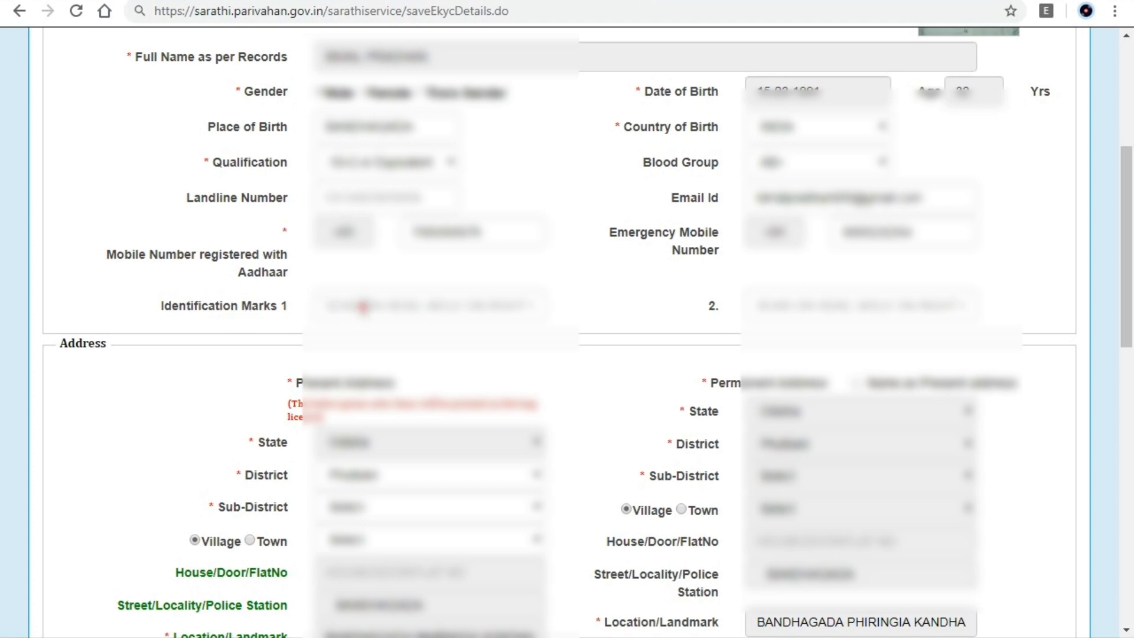
# Step: Enter 'LEFT SIDE HAND FRONT SIDE BLACK POINT' as identification mark 1
pyautogui.click(363, 307)
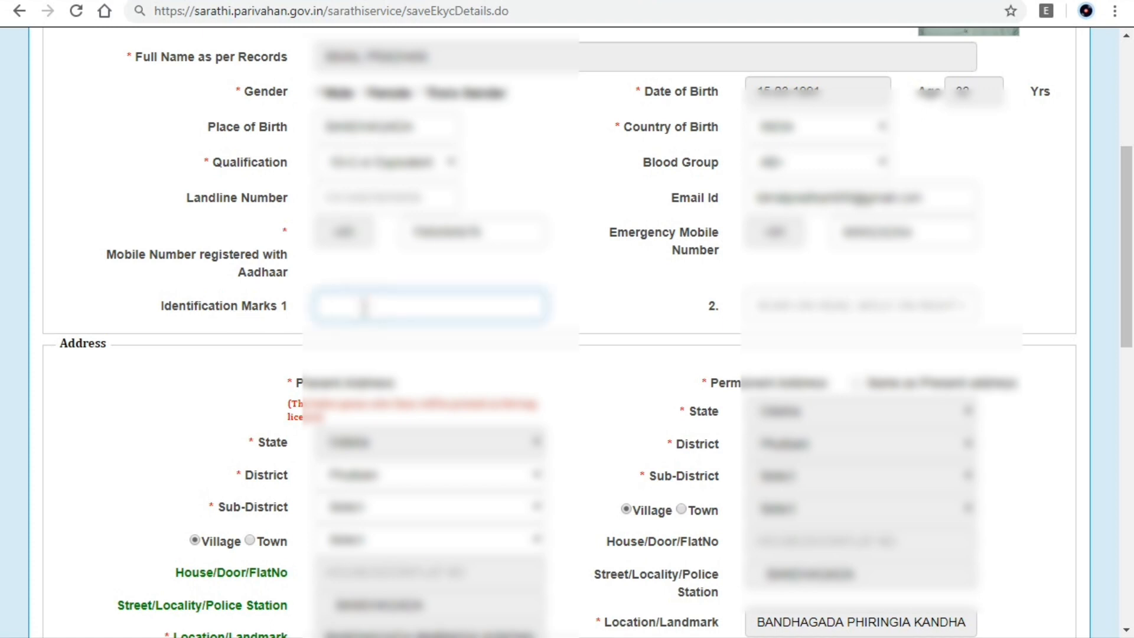
pyautogui.write('LEFT SIDE')
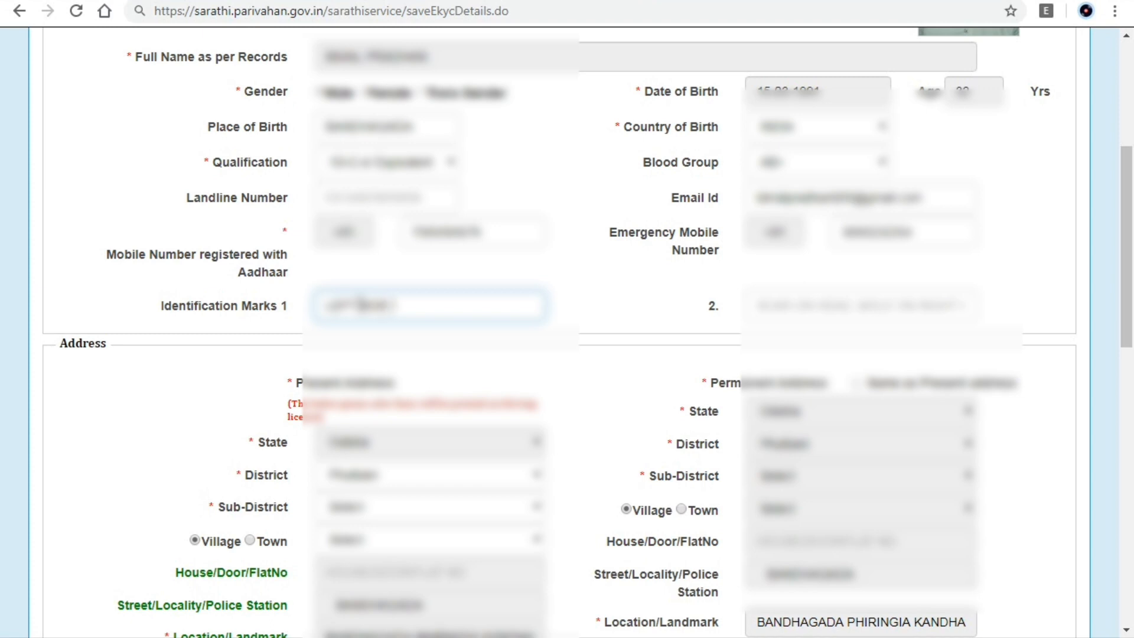
pyautogui.write(' H')
pyautogui.write('AND FRONT SIDE BLACK')
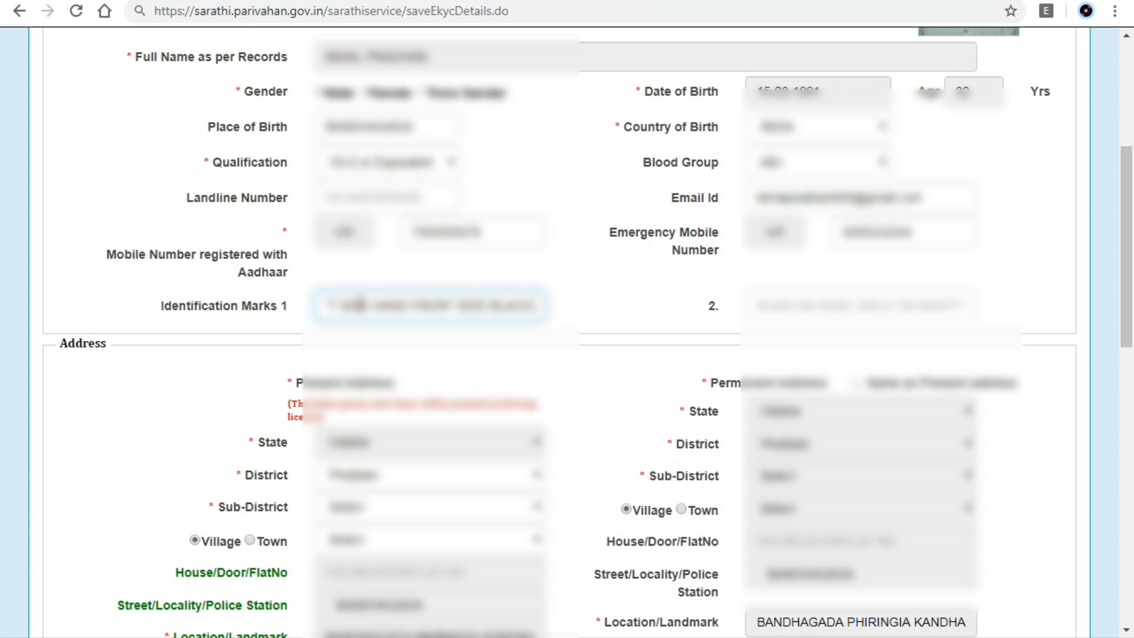
pyautogui.write(' POINT')
pyautogui.click(661, 310)
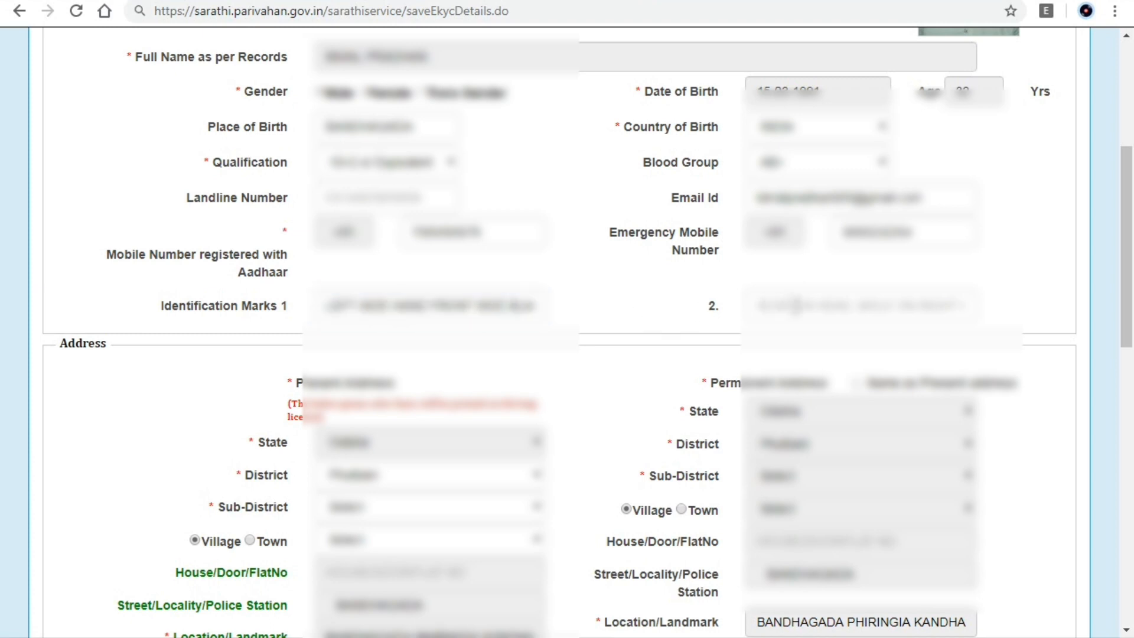
pyautogui.click(796, 306)
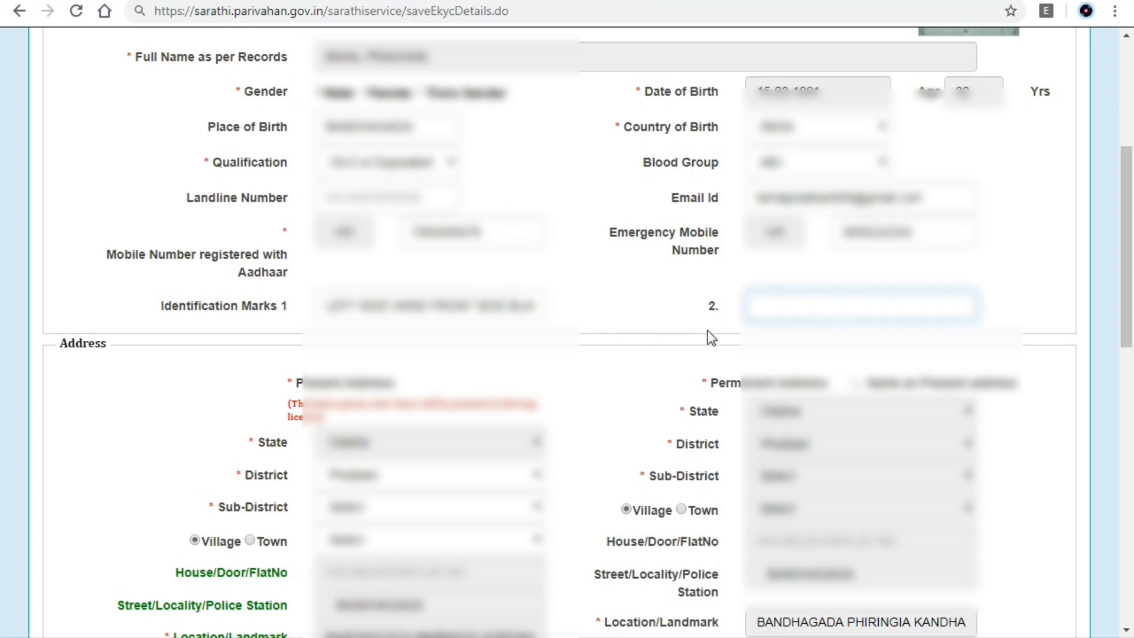
pyautogui.click(1128, 327)
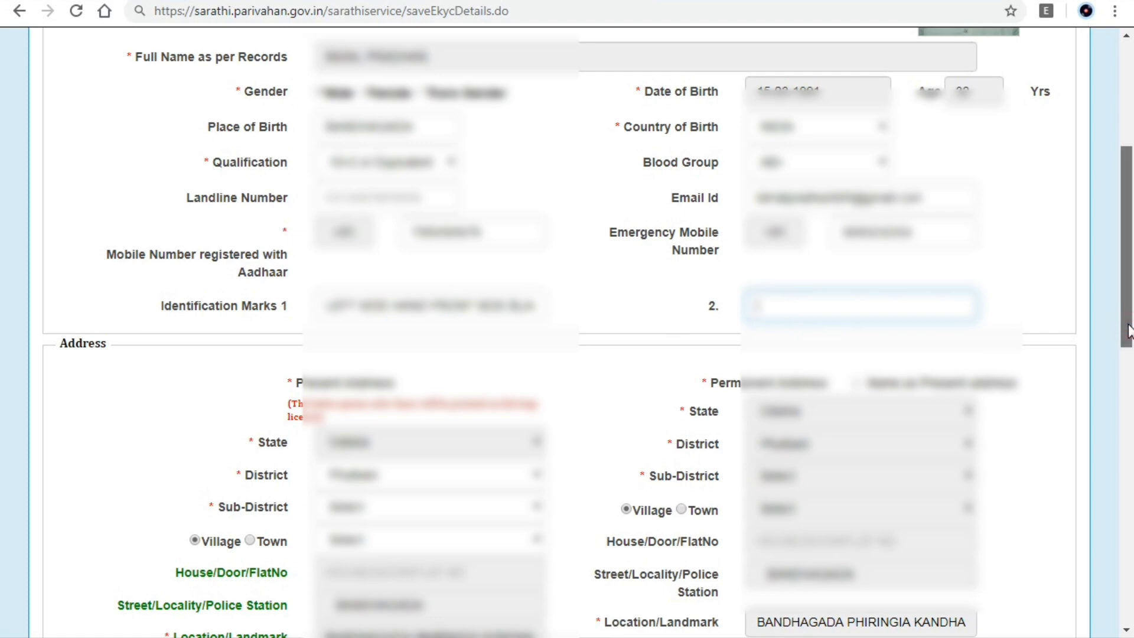
pyautogui.moveTo(1129, 331); pyautogui.dragTo(1131, 440)
pyautogui.click(301, 57)
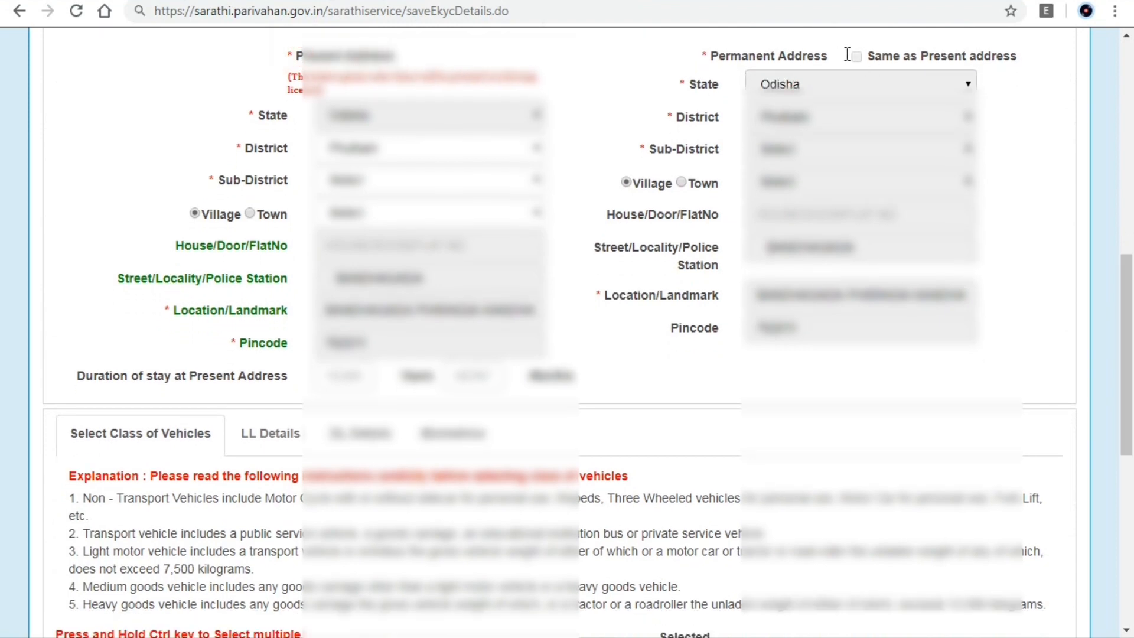
# Step: Choose the present address sub-district and village, then fill in the years and months of stay
pyautogui.click(372, 180)
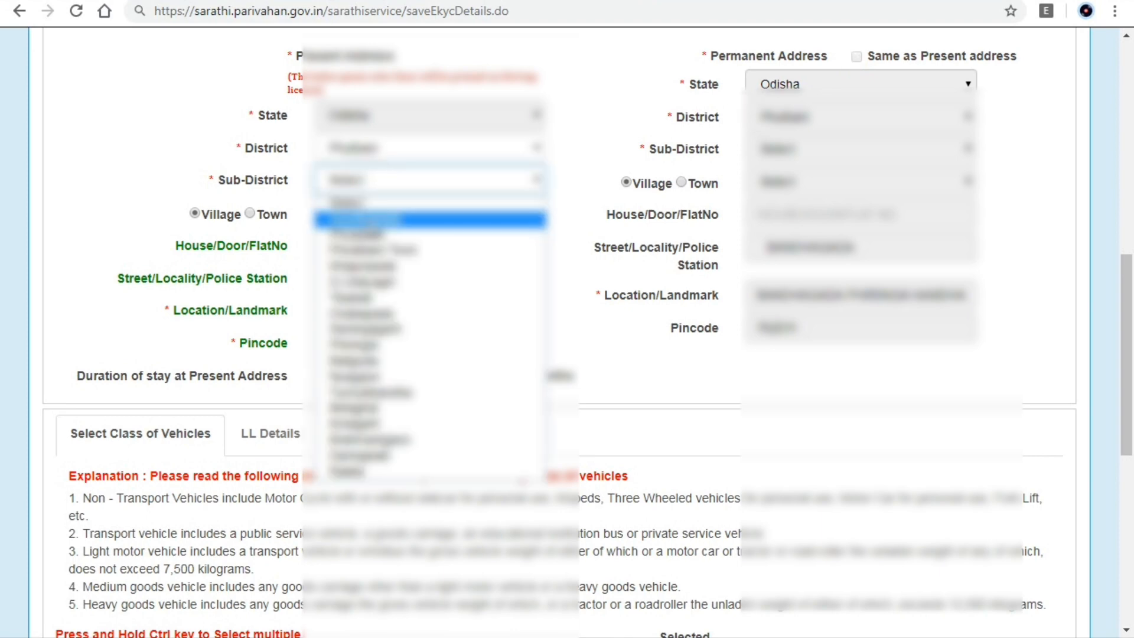
pyautogui.click(369, 235)
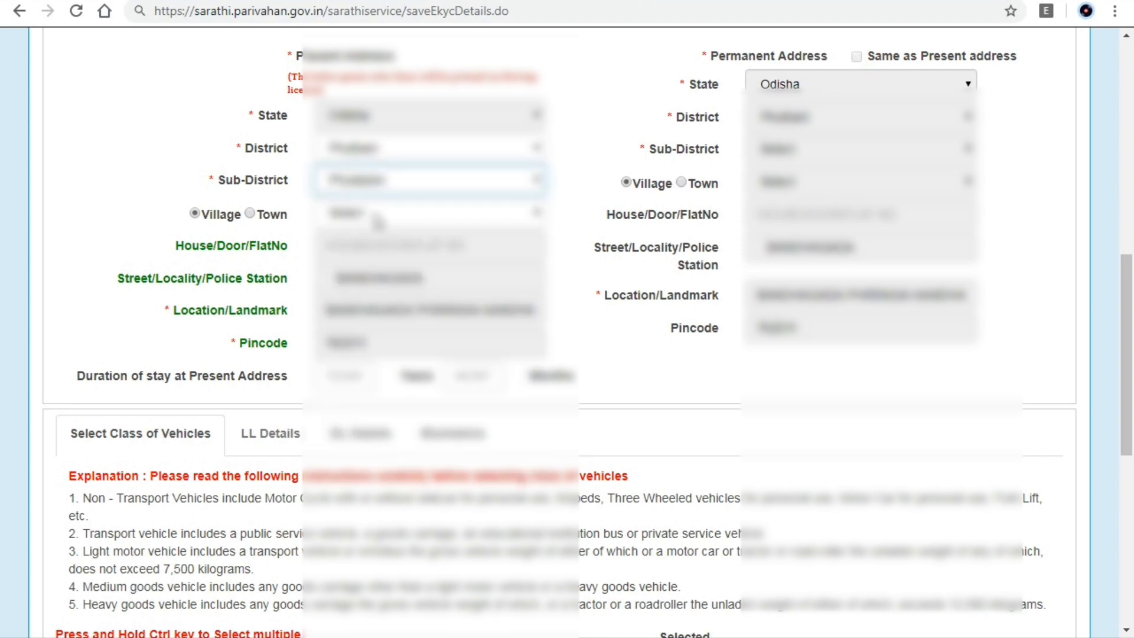
pyautogui.click(463, 182)
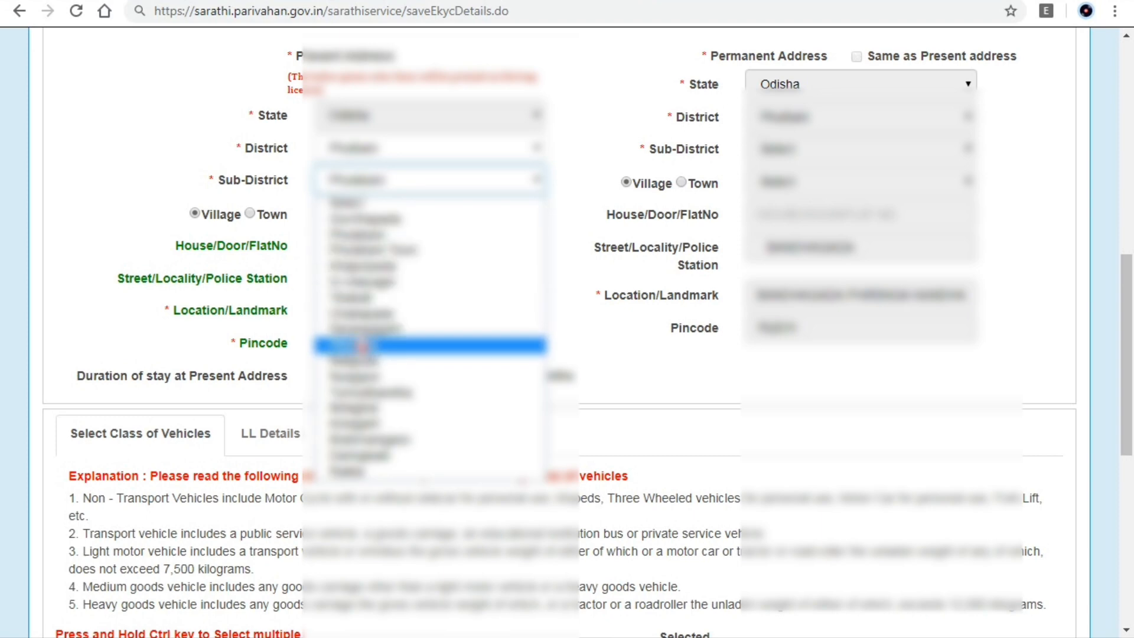
pyautogui.click(362, 344)
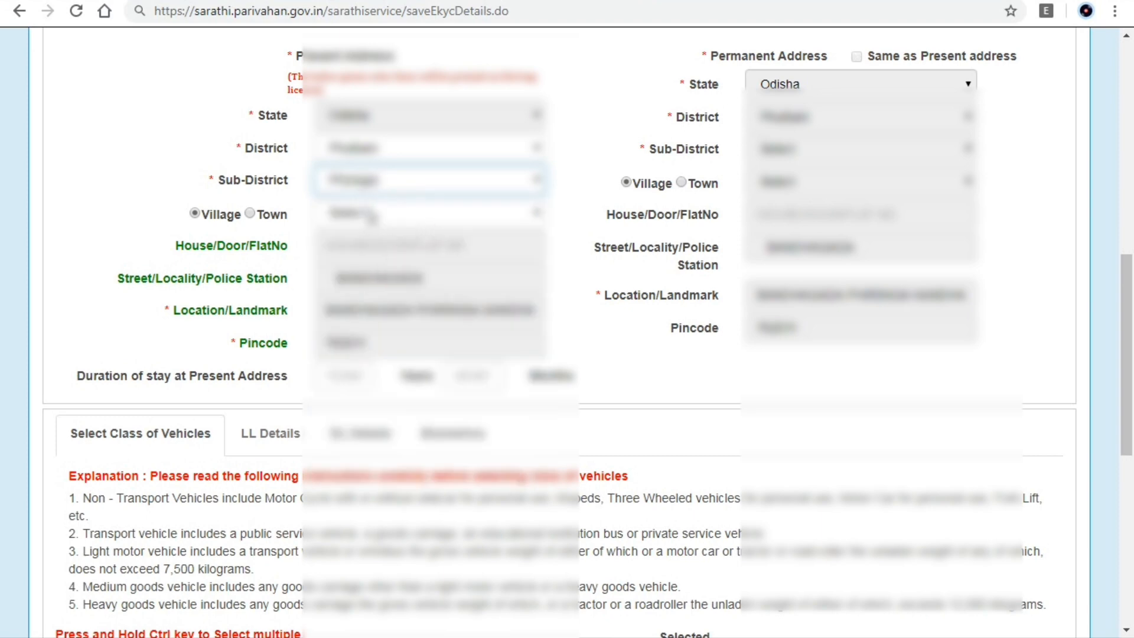
pyautogui.click(371, 215)
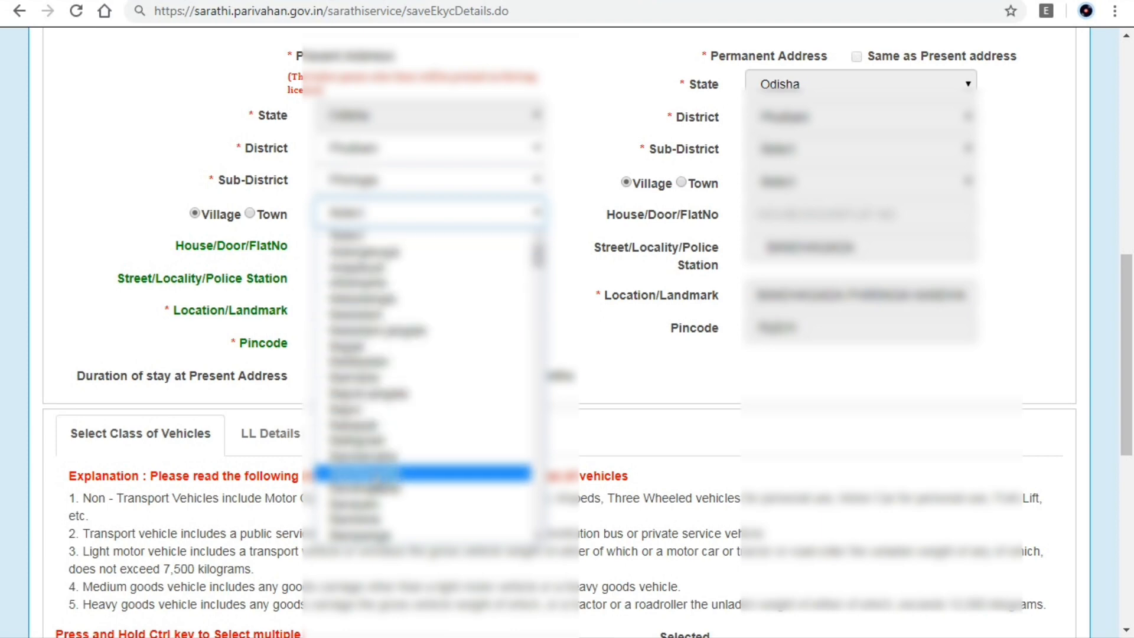
pyautogui.click(385, 473)
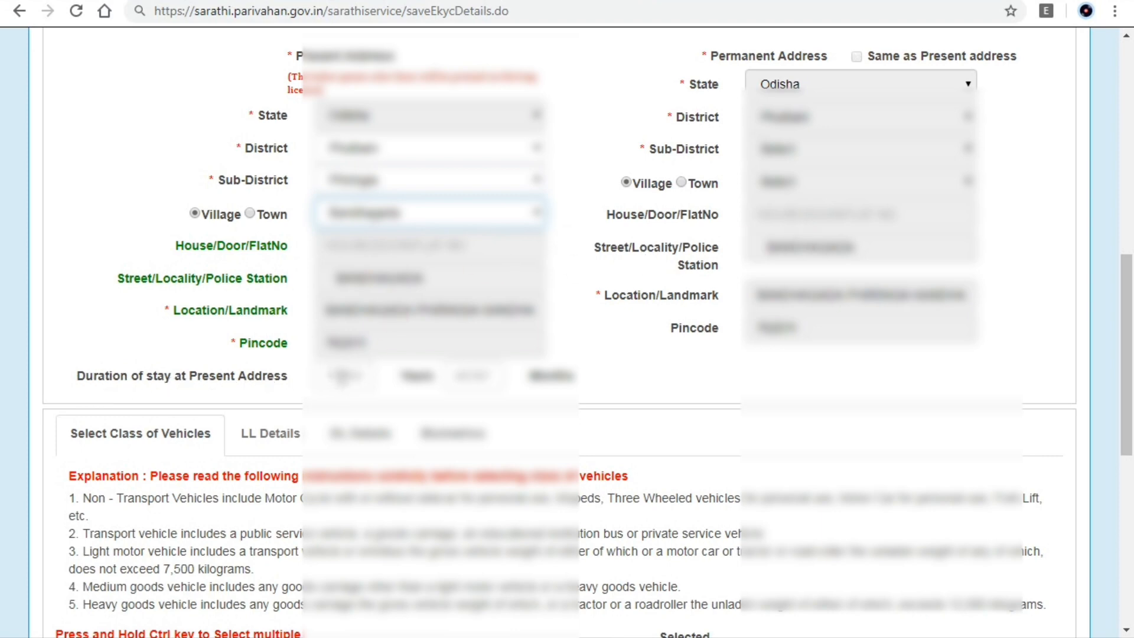
pyautogui.click(339, 376)
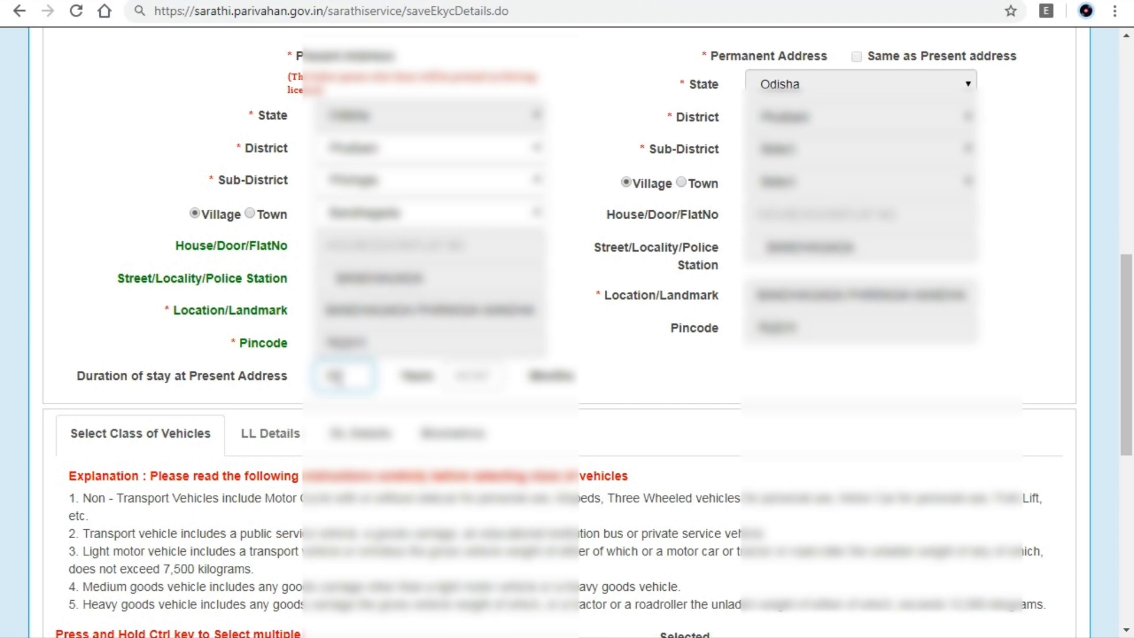
pyautogui.click(1128, 413)
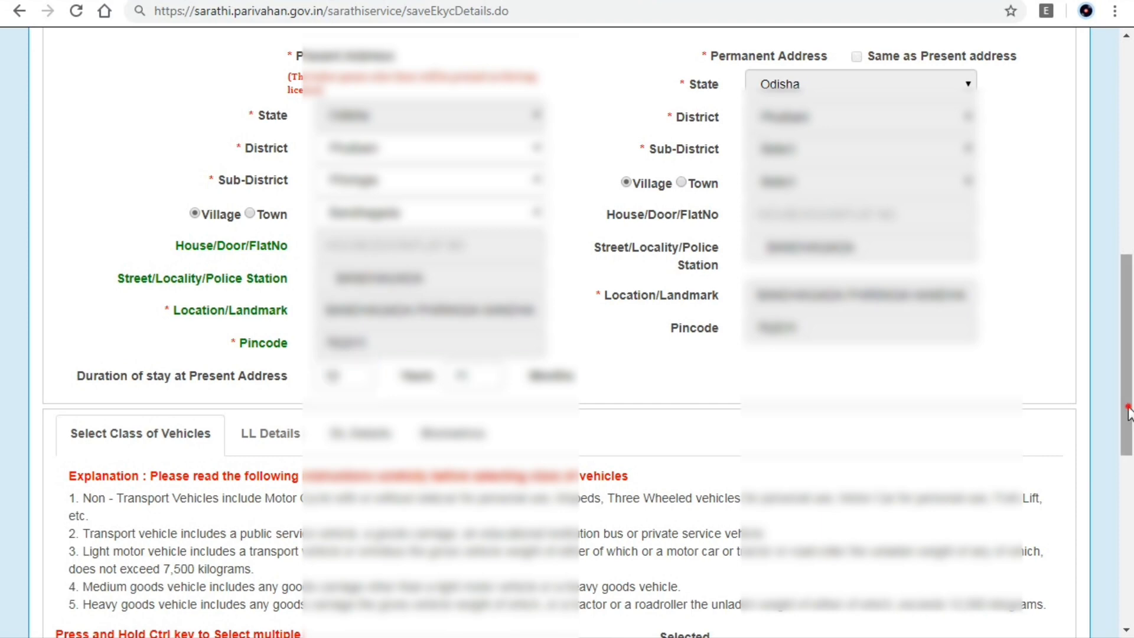
# Step: Add Motor Cycle with Gear(Non Transport) (MCWG) to the selected vehicle classes
pyautogui.moveTo(1128, 414); pyautogui.dragTo(1123, 604)
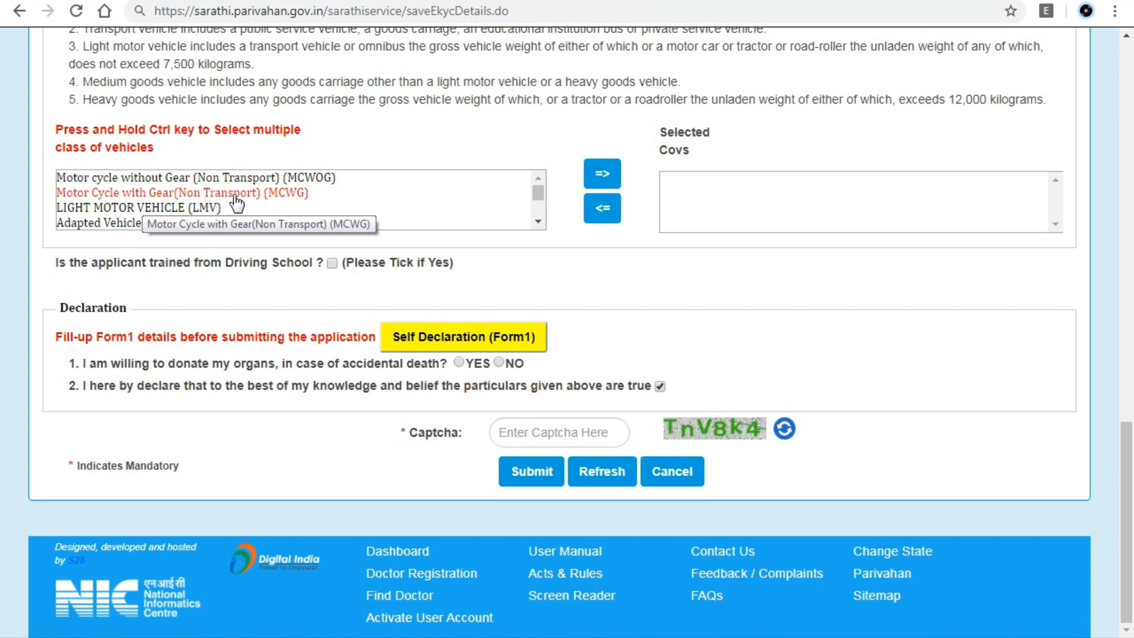
pyautogui.click(236, 198)
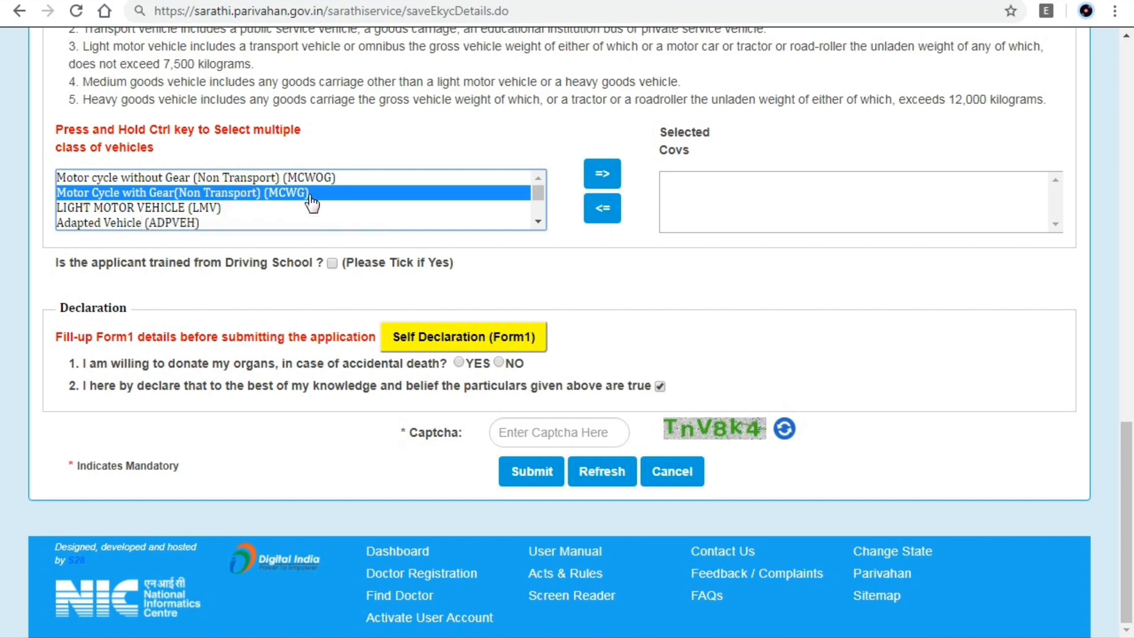
pyautogui.click(603, 176)
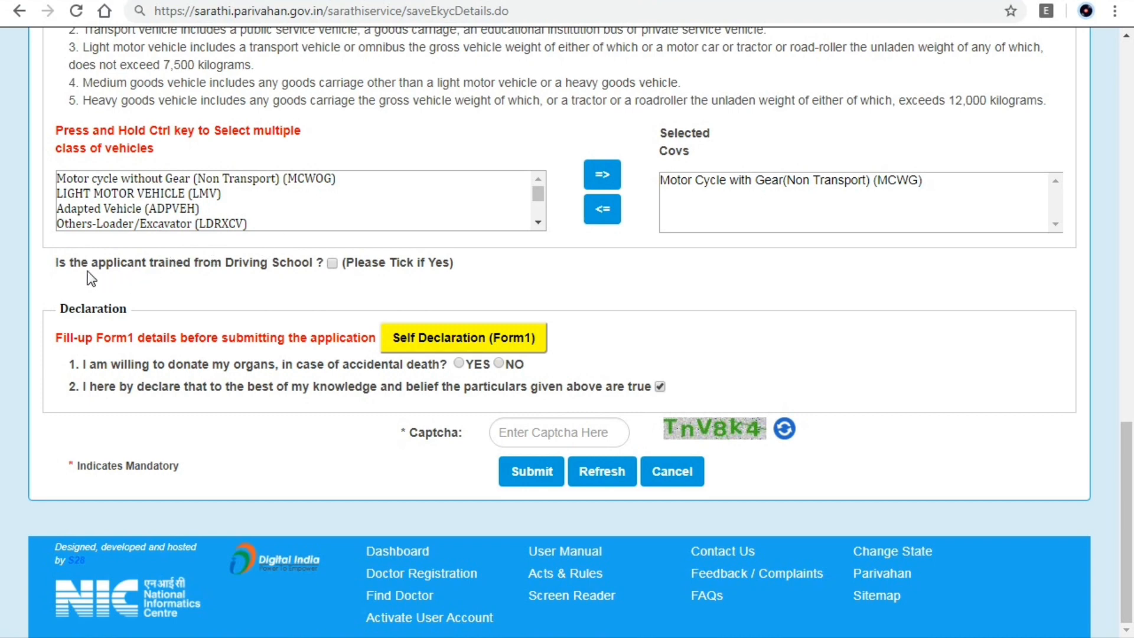
# Step: Leave driving-school training unmarked, opt in to organ donation, and dismiss the alerts
pyautogui.click(332, 264)
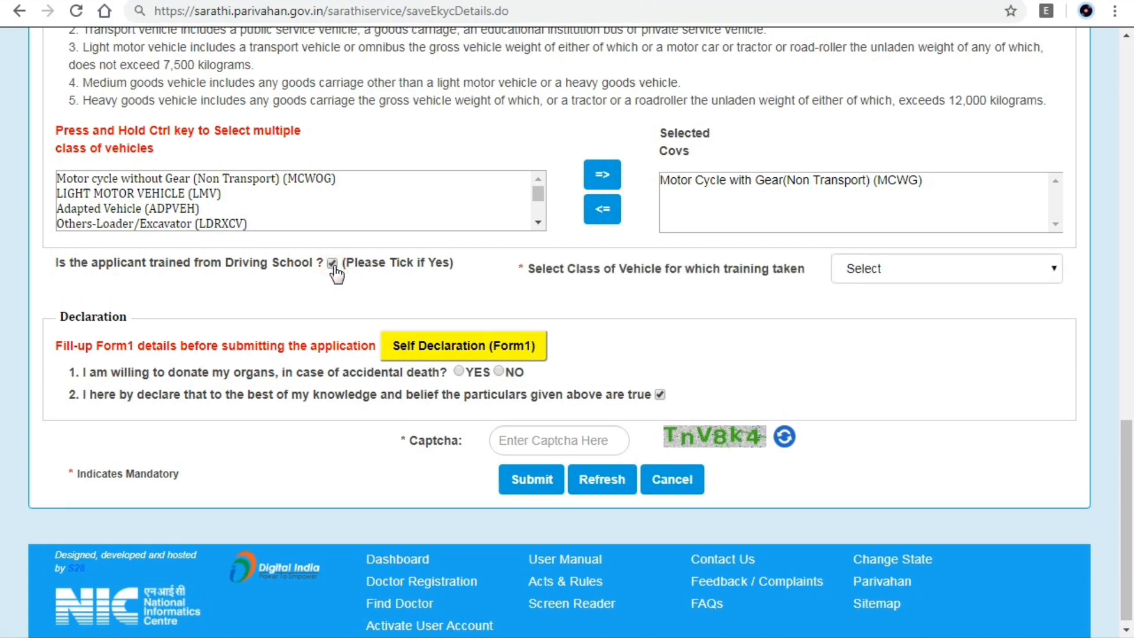
pyautogui.click(332, 263)
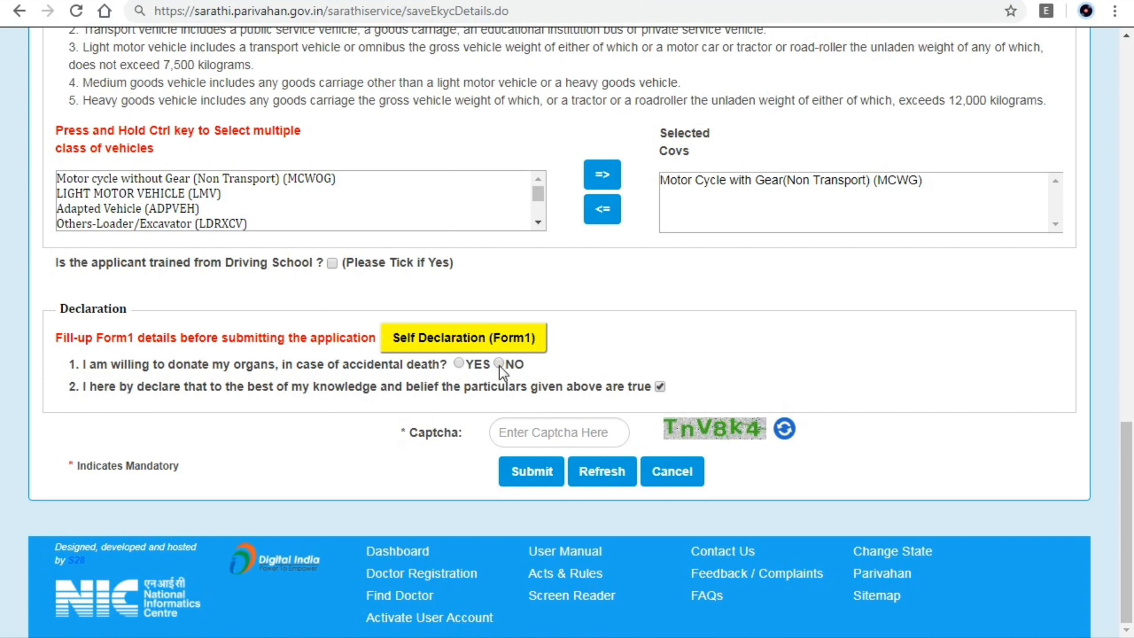
pyautogui.click(460, 363)
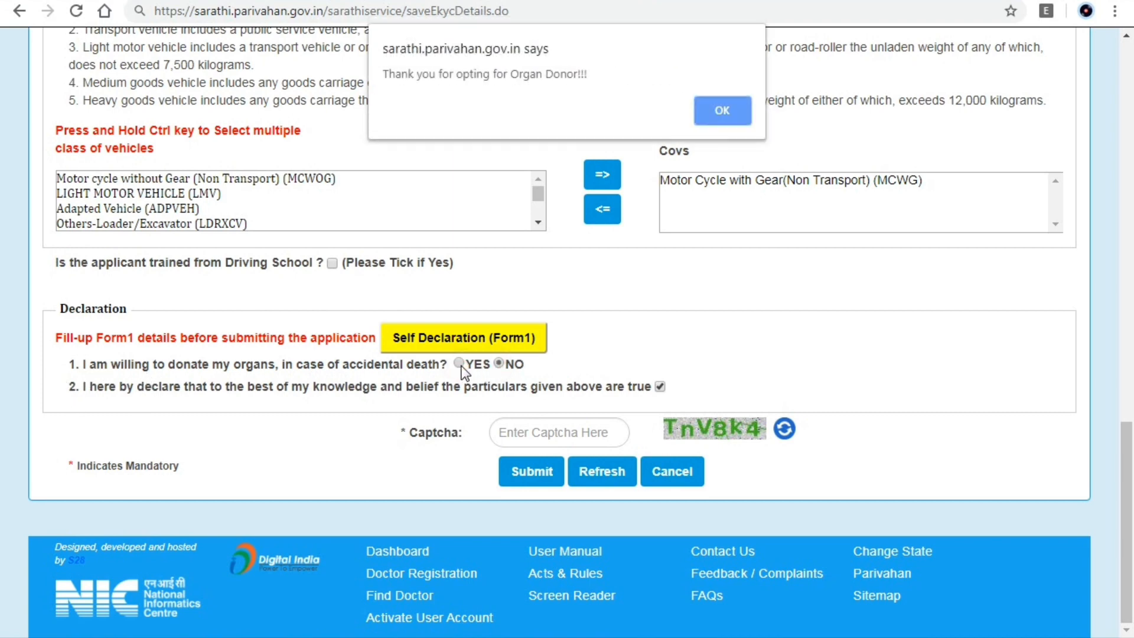
pyautogui.click(722, 110)
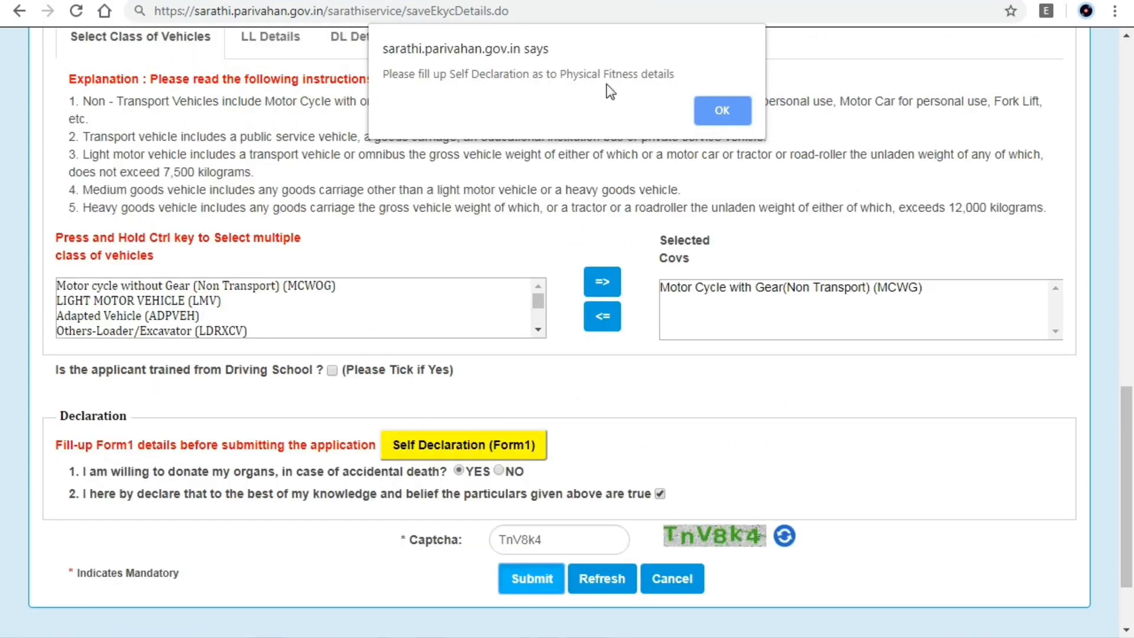
pyautogui.click(721, 112)
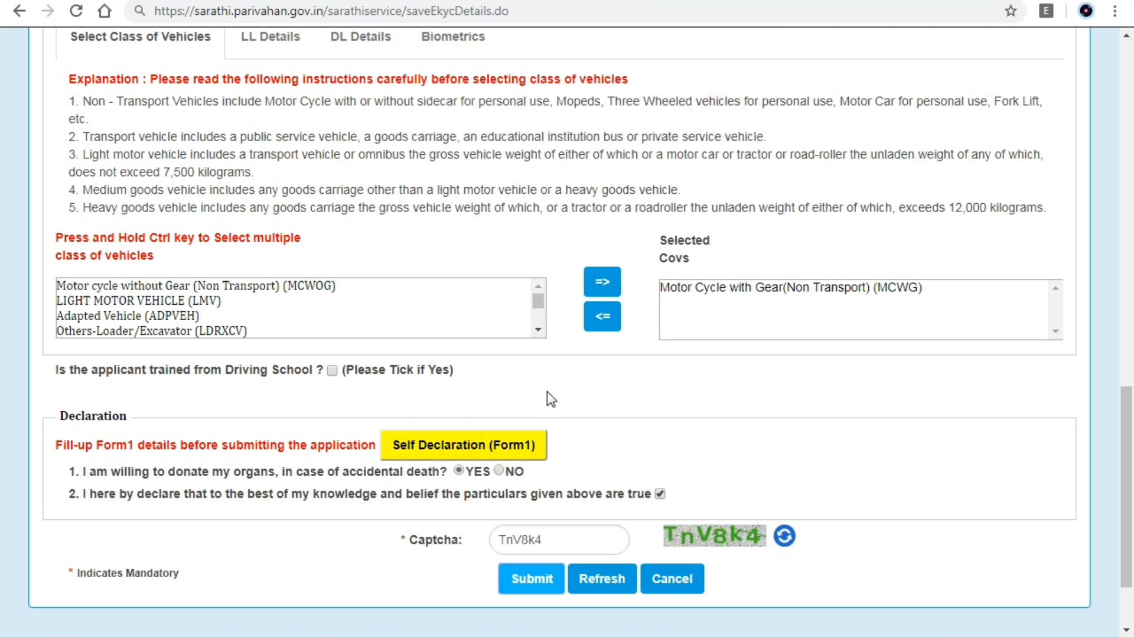
# Step: Submit the Form1 physical fitness self-declaration with the truthfulness declaration ticked
pyautogui.click(465, 448)
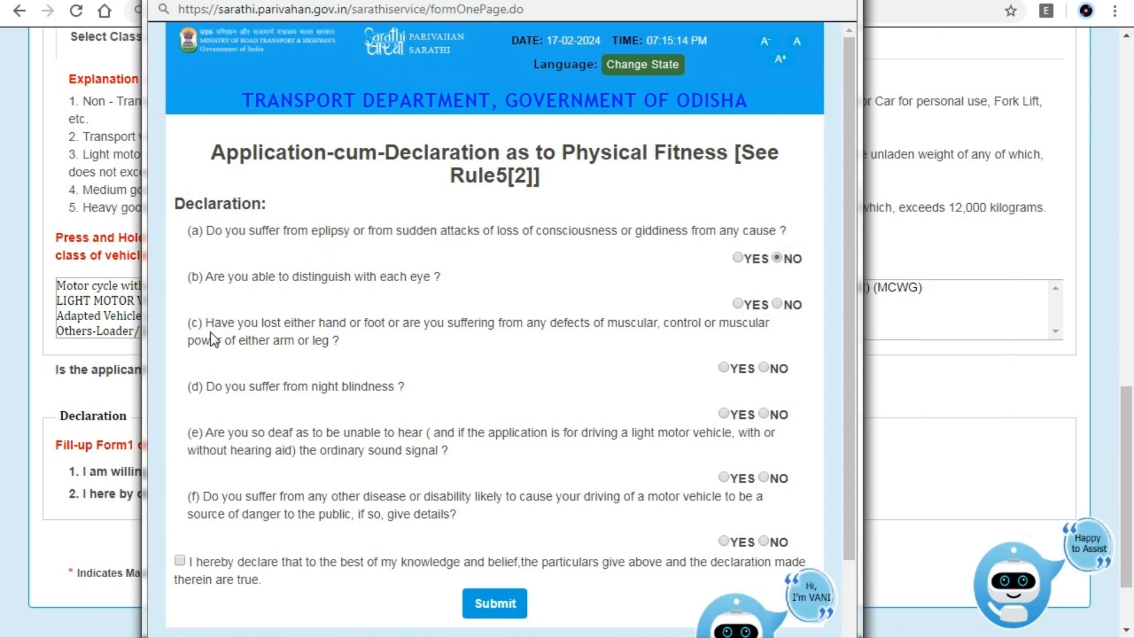
pyautogui.scroll(-2, 201, 354)
pyautogui.click(179, 415)
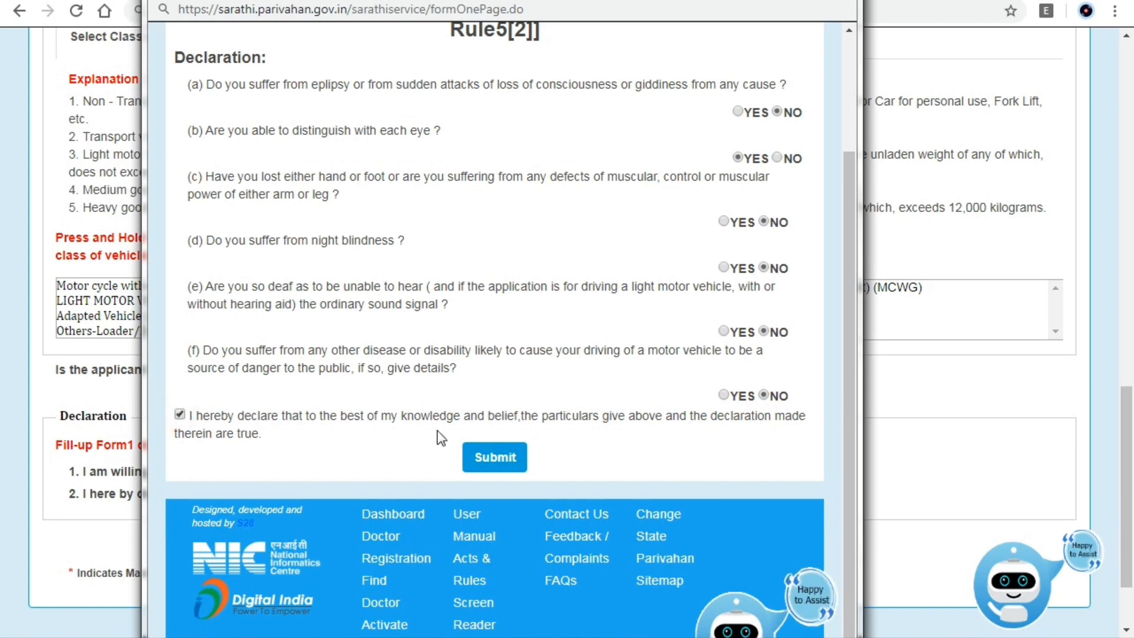
pyautogui.click(496, 461)
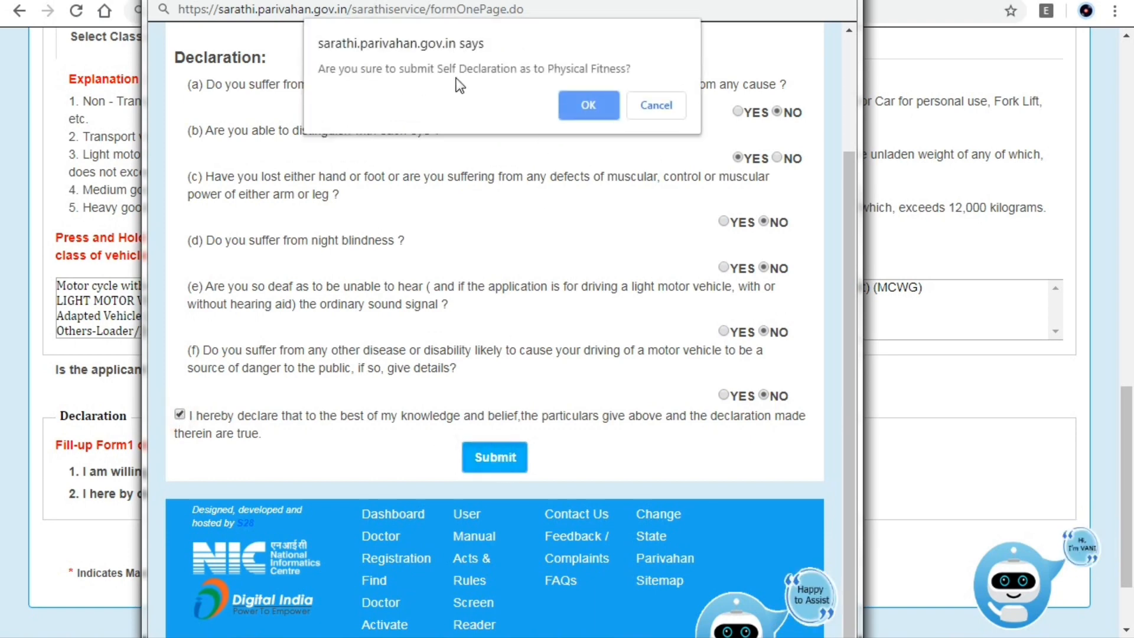
pyautogui.click(594, 107)
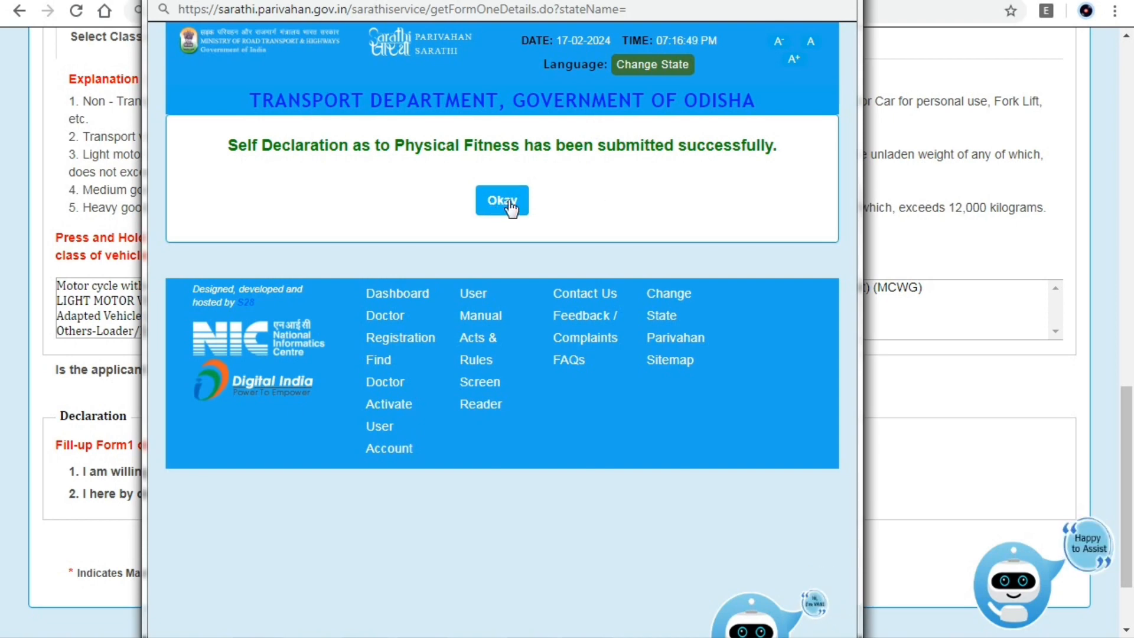
pyautogui.click(510, 202)
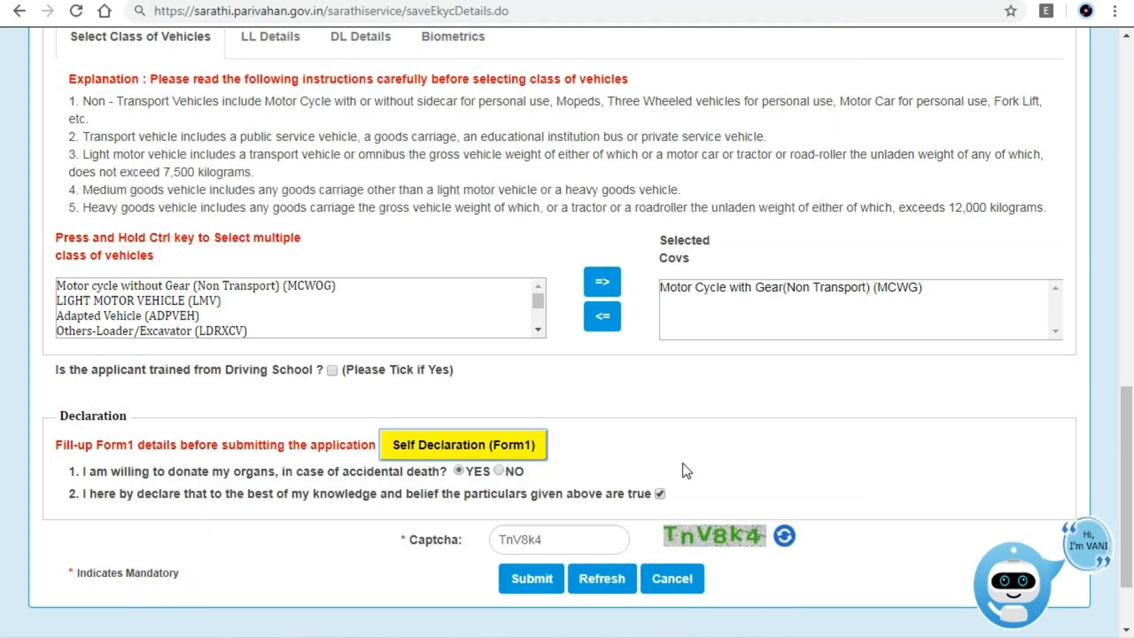
# Step: Submit the MCWG learner's licence application, accepting the mobile number and warning prompts
pyautogui.click(532, 587)
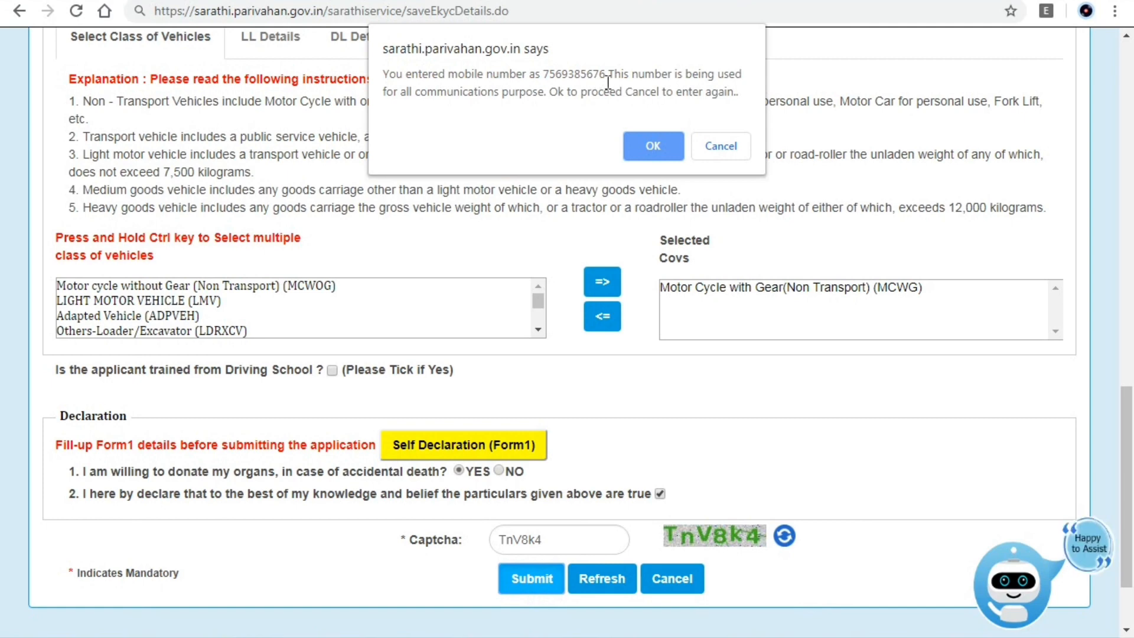
pyautogui.click(652, 148)
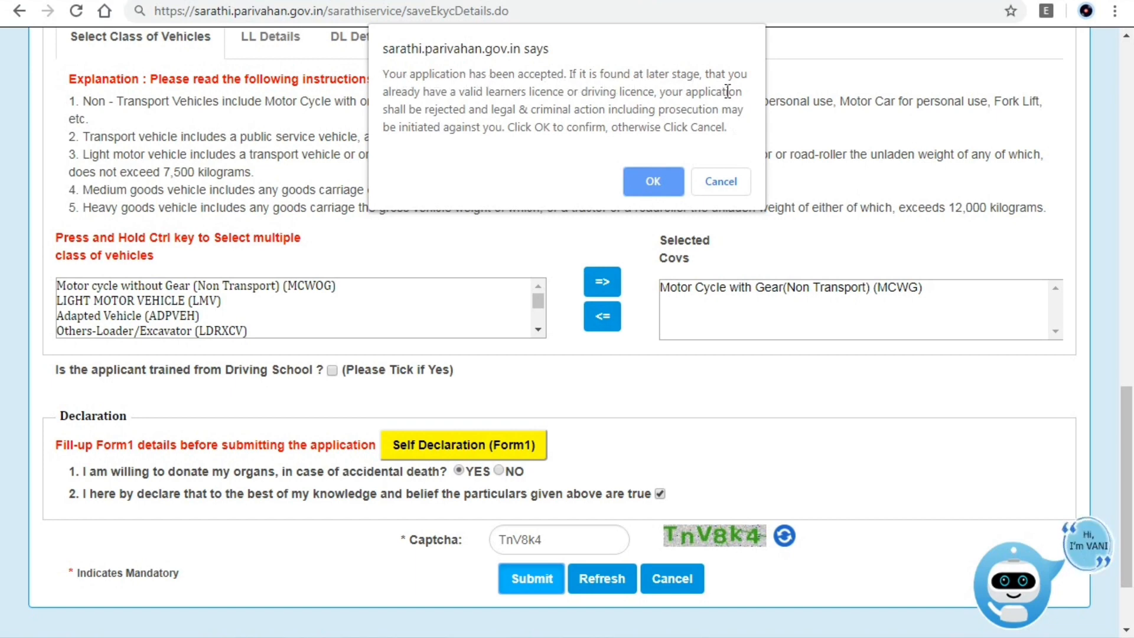
pyautogui.click(655, 183)
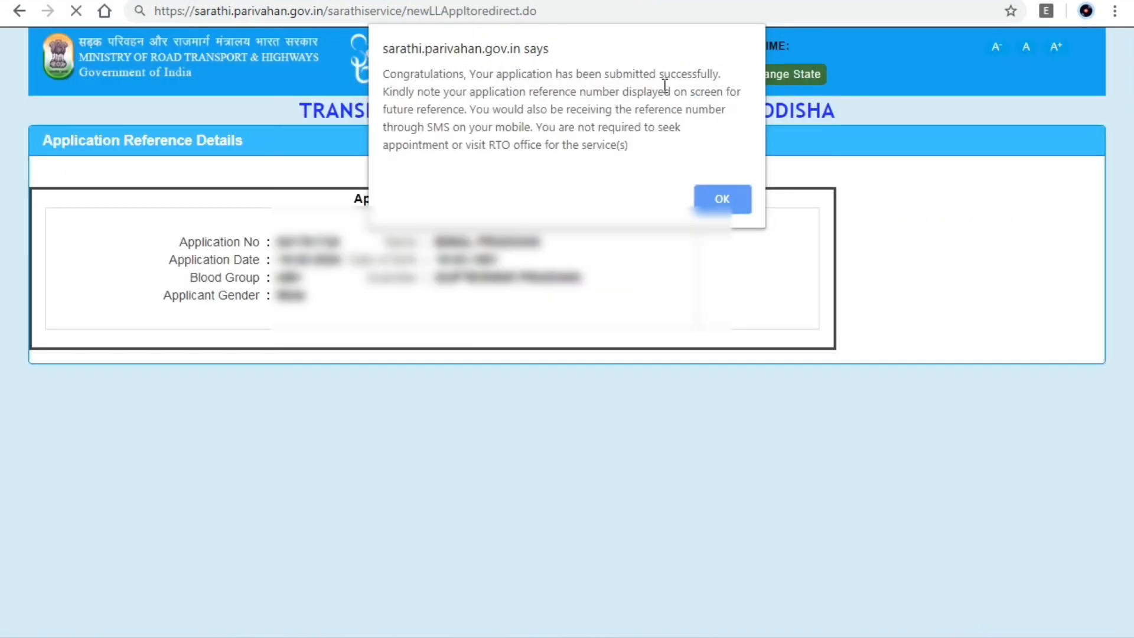
pyautogui.click(722, 202)
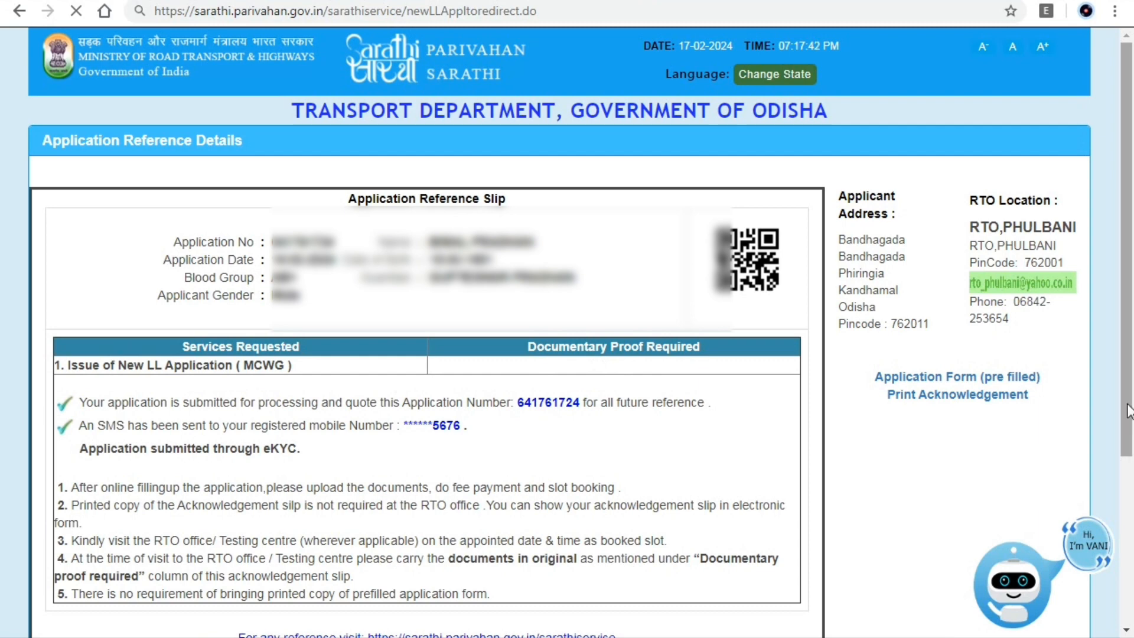
# Step: Continue to the Application Status page and enter the displayed captcha
pyautogui.moveTo(1128, 450); pyautogui.dragTo(1128, 543)
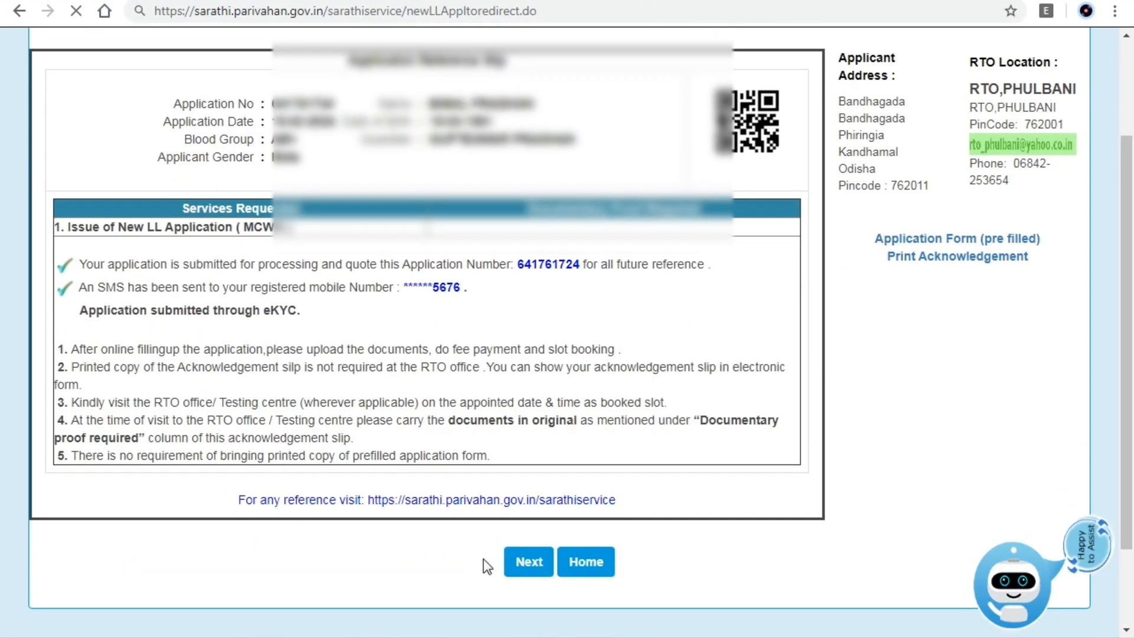
pyautogui.click(529, 565)
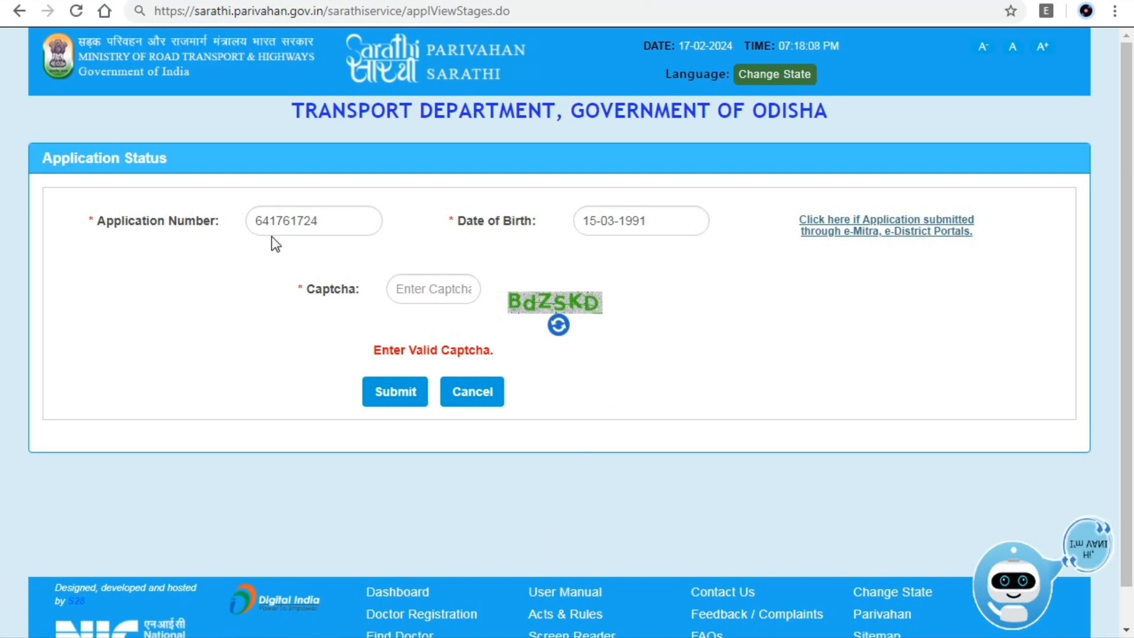
pyautogui.click(422, 292)
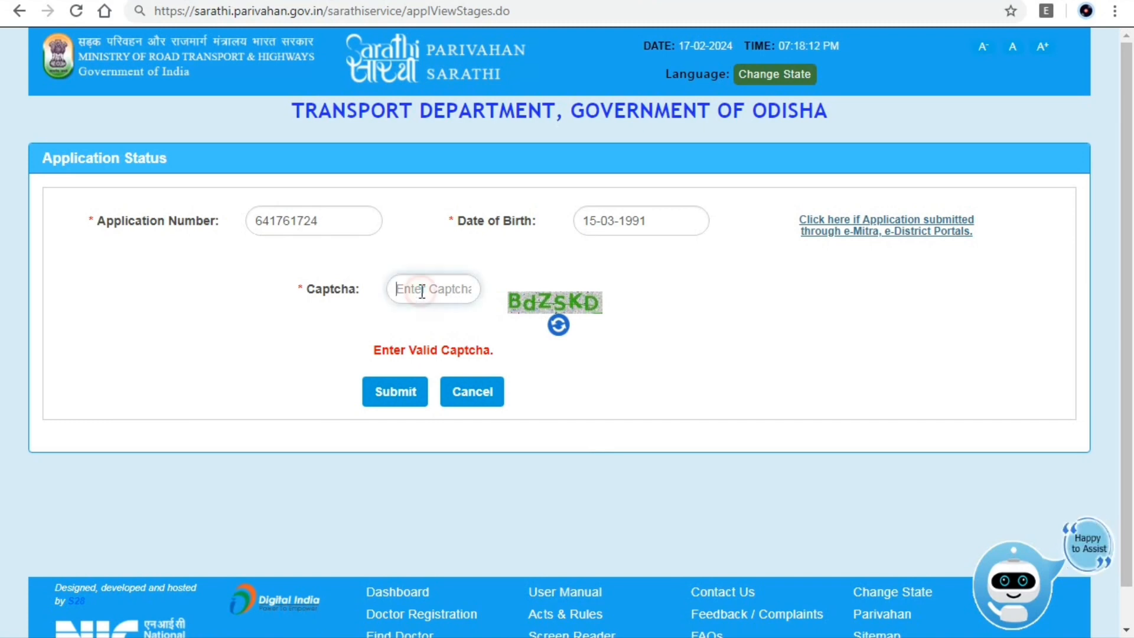
pyautogui.write('B')
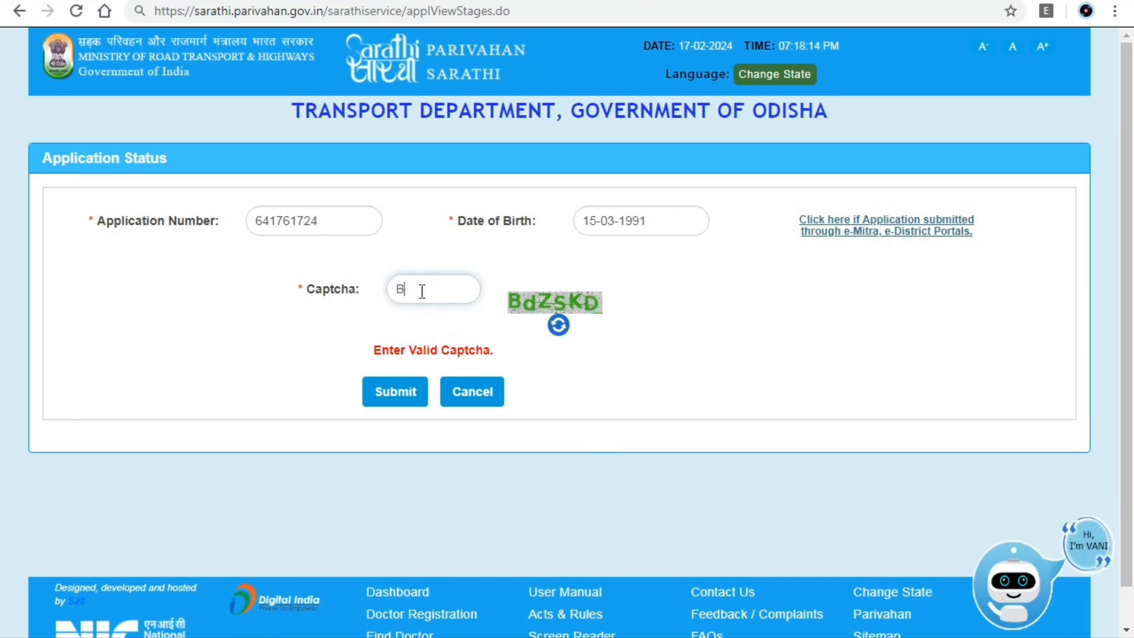
pyautogui.write('d')
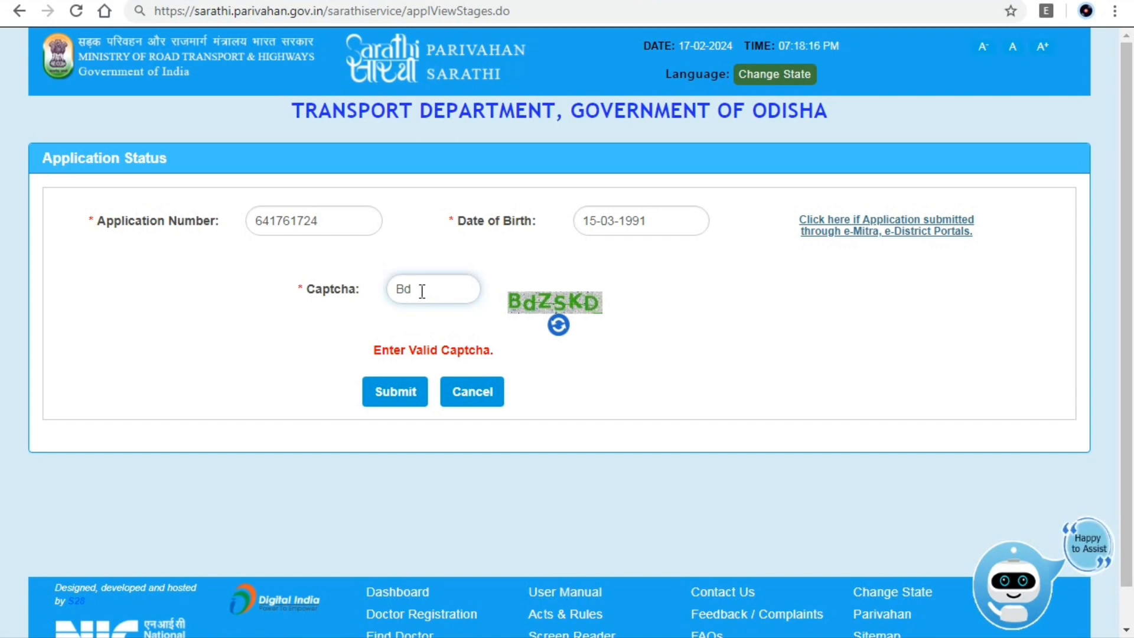
pyautogui.write('Z')
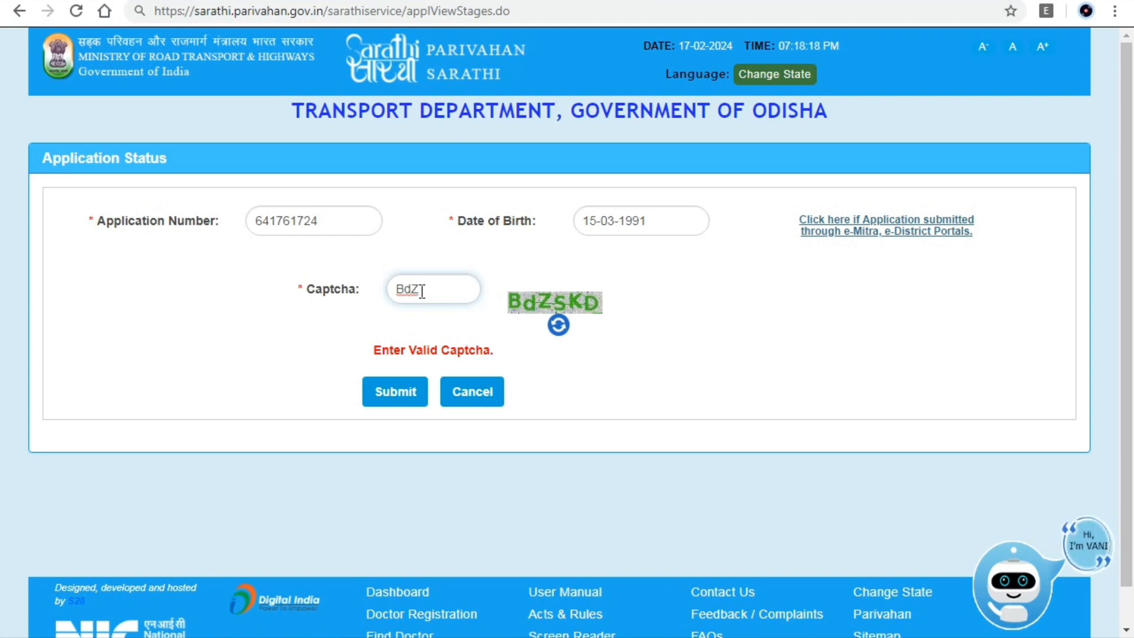
pyautogui.write('SK')
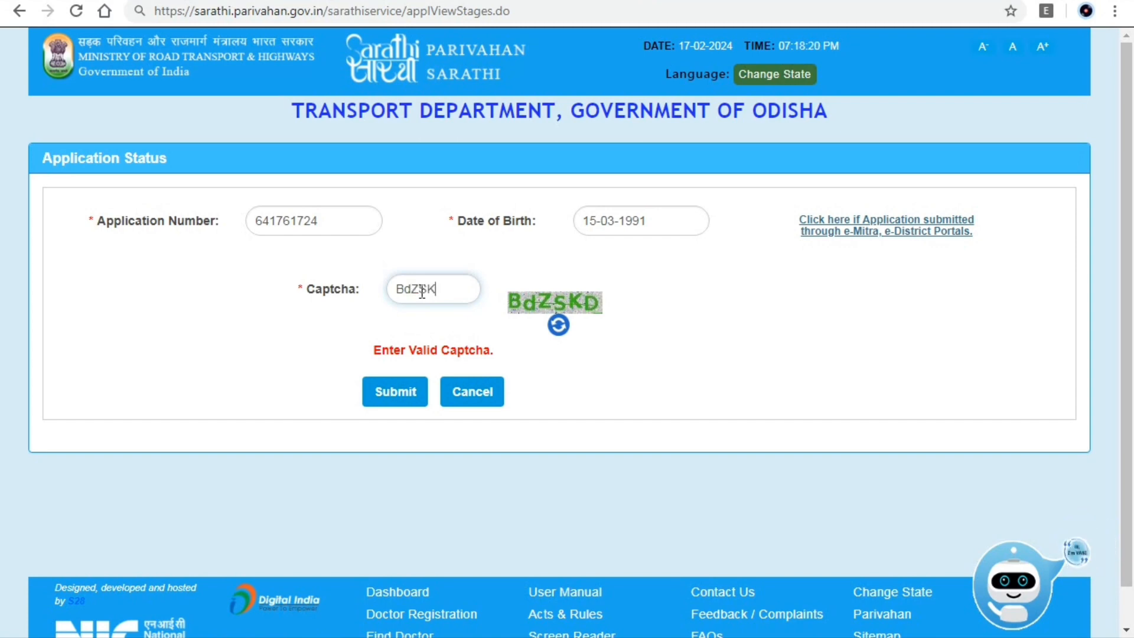
pyautogui.write('D')
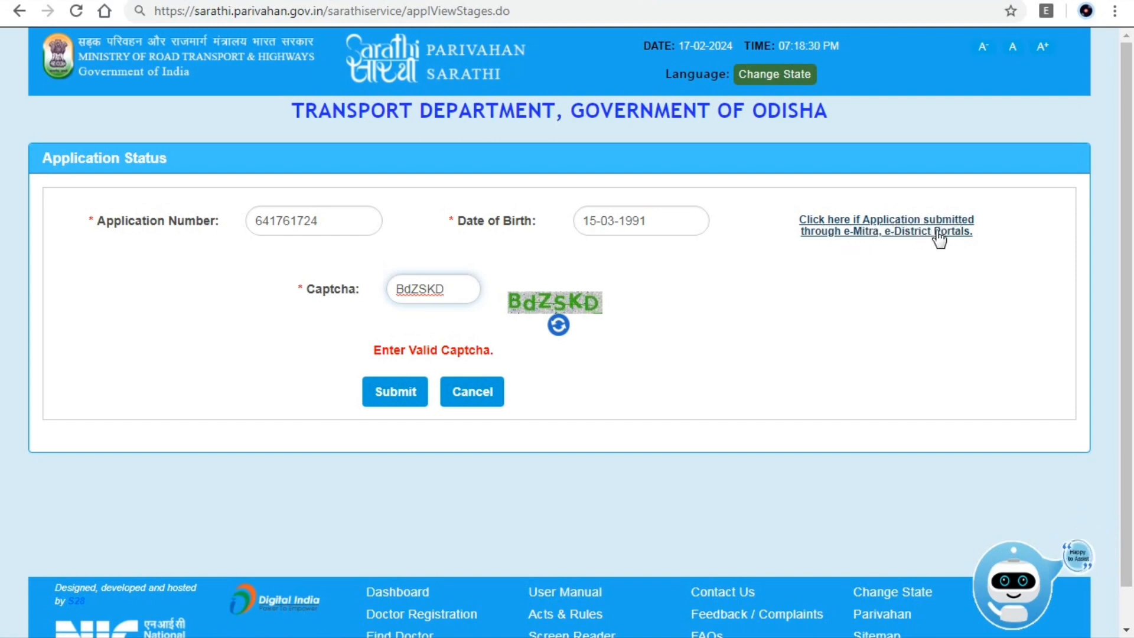
# Step: Submit the status form and scroll to the stages list showing photo/signature upload and fee payment pending
pyautogui.click(396, 402)
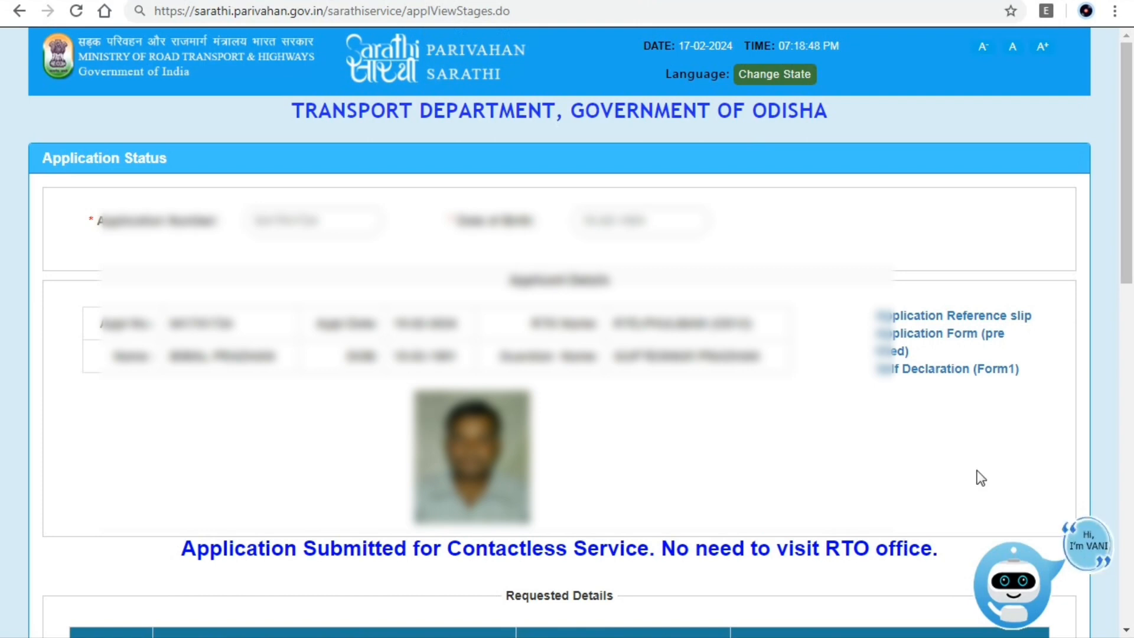
pyautogui.moveTo(1132, 272); pyautogui.dragTo(1128, 374)
pyautogui.moveTo(180, 300); pyautogui.dragTo(1074, 184)
pyautogui.moveTo(1125, 281); pyautogui.dragTo(1125, 165)
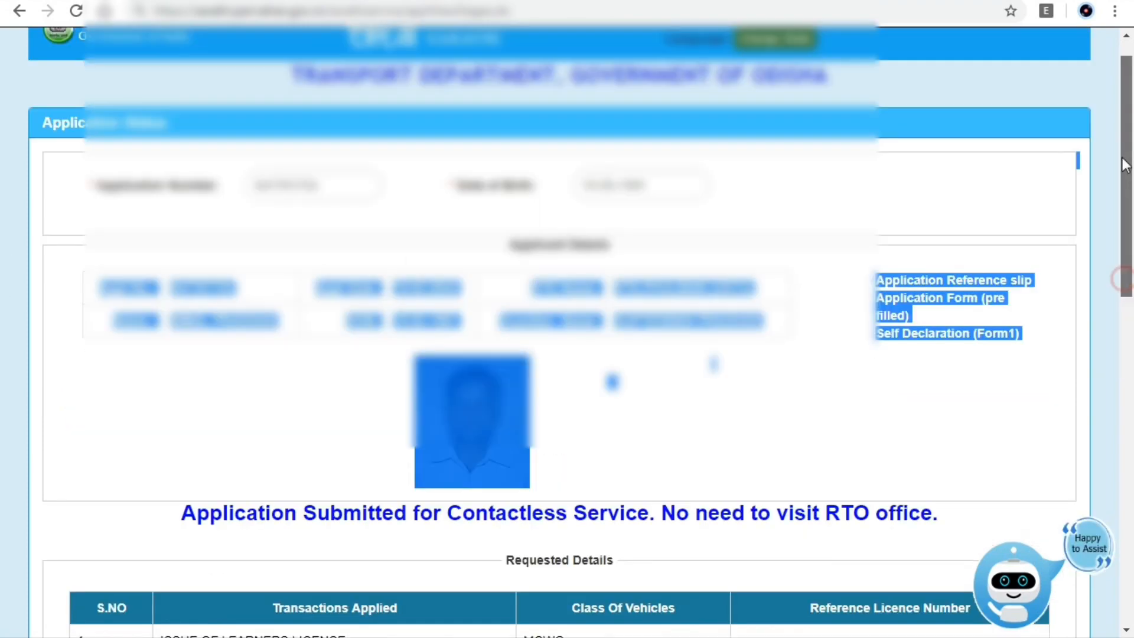
pyautogui.moveTo(1131, 306); pyautogui.dragTo(1131, 432)
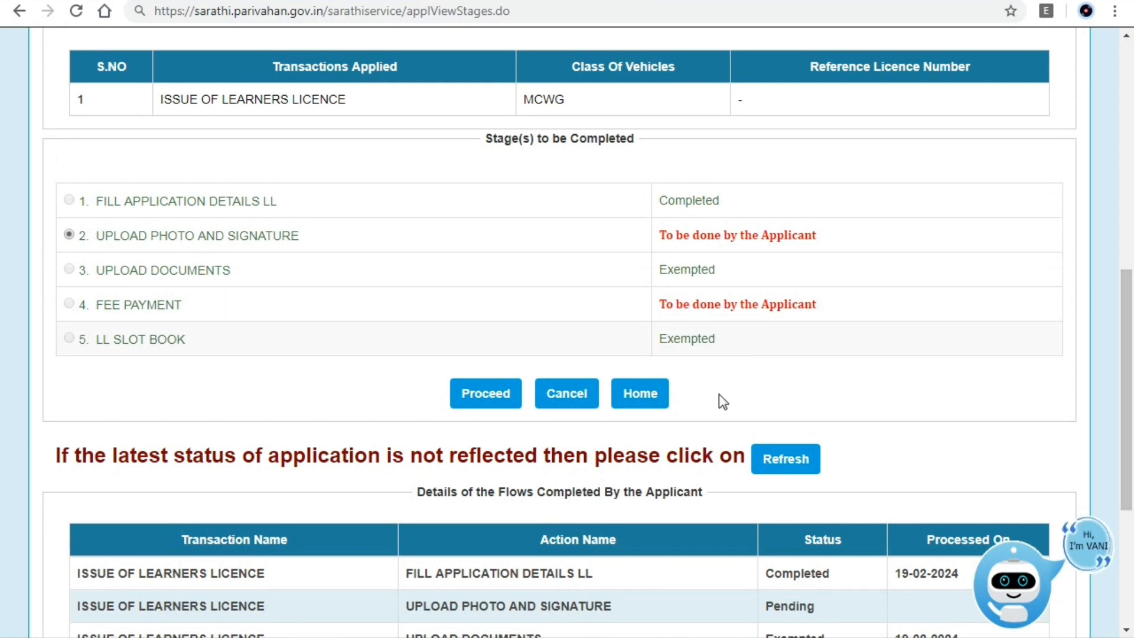
# Step: Proceed to the photo and signature upload page and start choosing the signature file
pyautogui.click(486, 395)
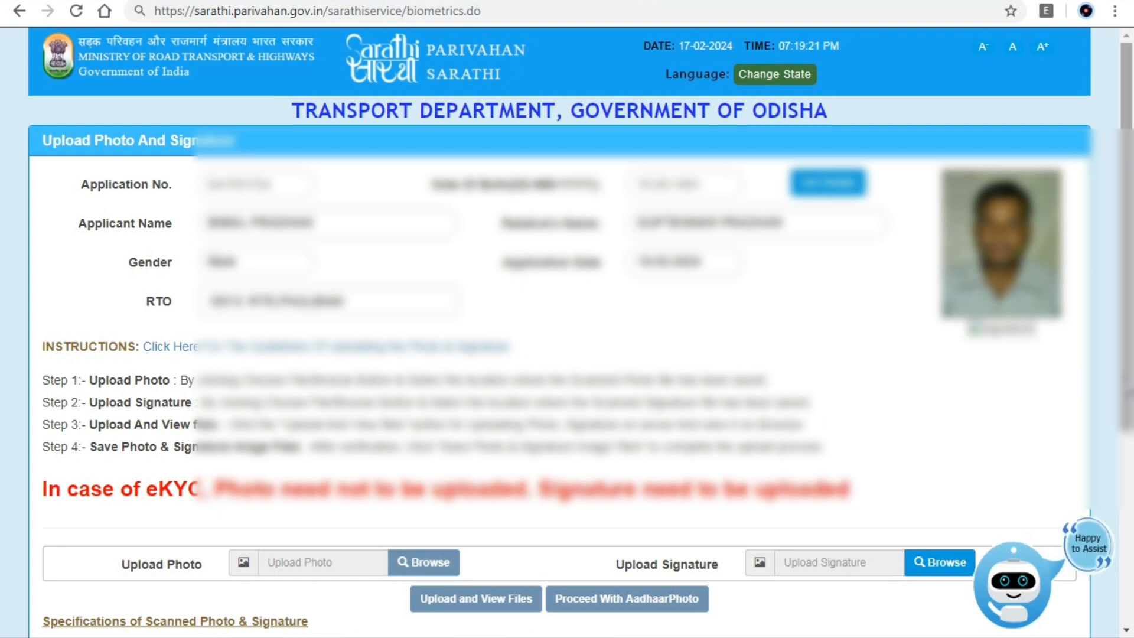
pyautogui.moveTo(1126, 376); pyautogui.dragTo(1130, 514)
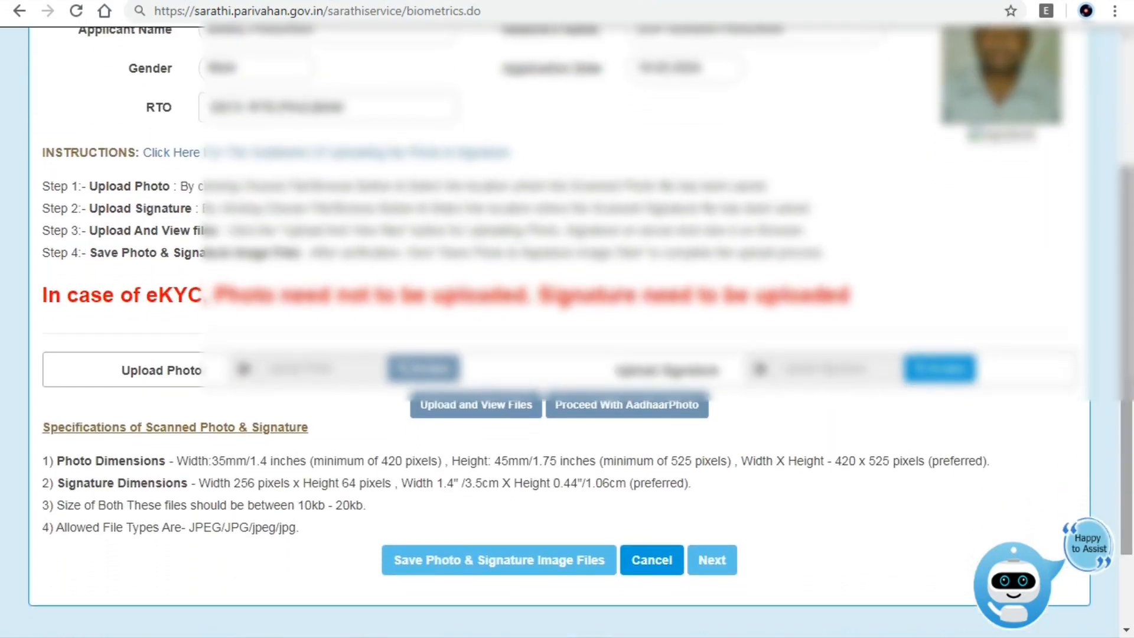
pyautogui.scroll(-2, 122, 387)
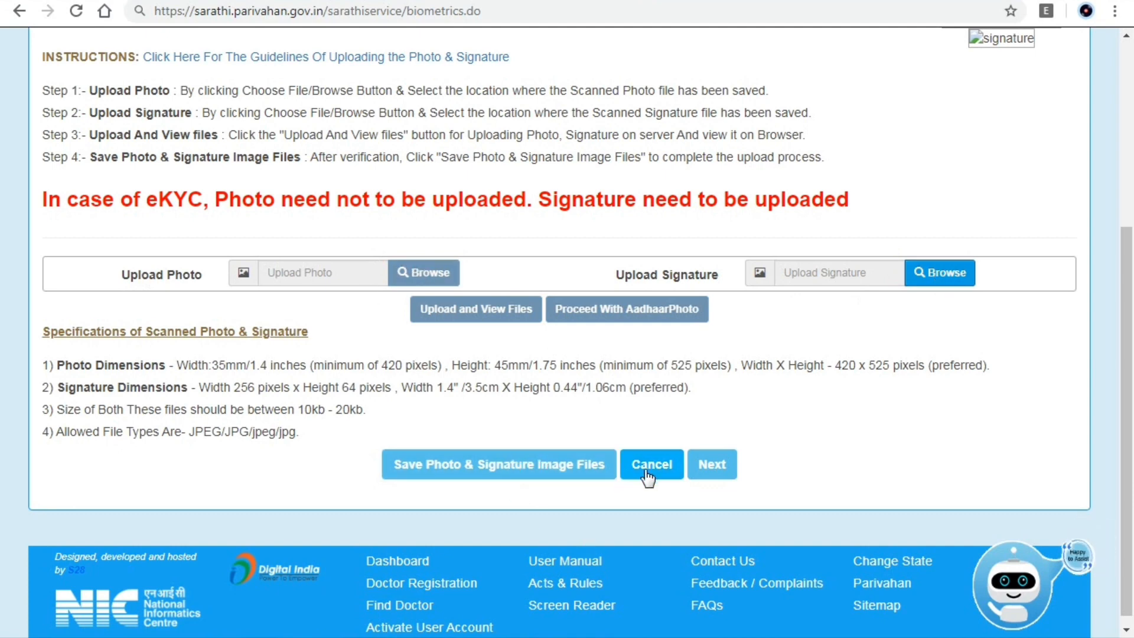
pyautogui.click(946, 280)
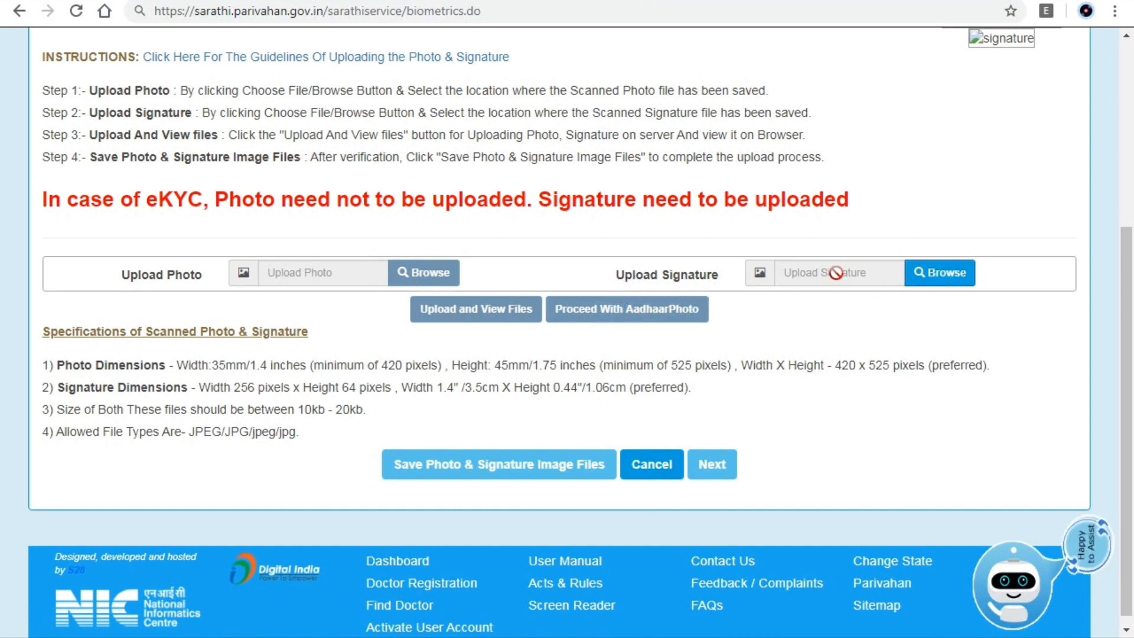
# Step: Attach the signature JPG image to the Upload Signature field from the Open dialog
pyautogui.click(941, 272)
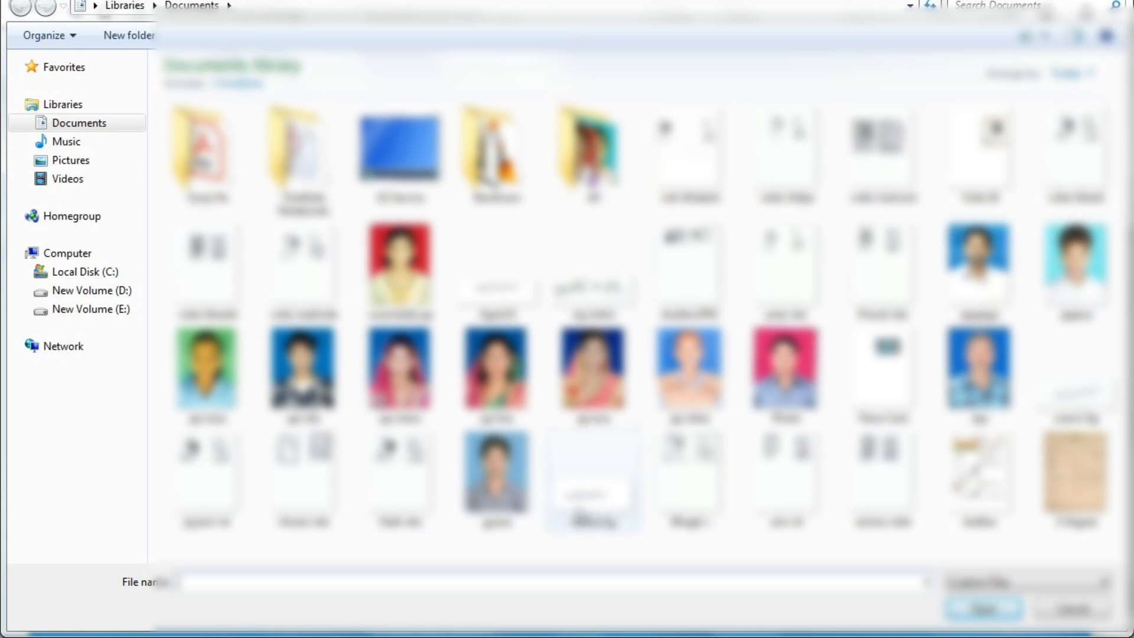
pyautogui.click(594, 508)
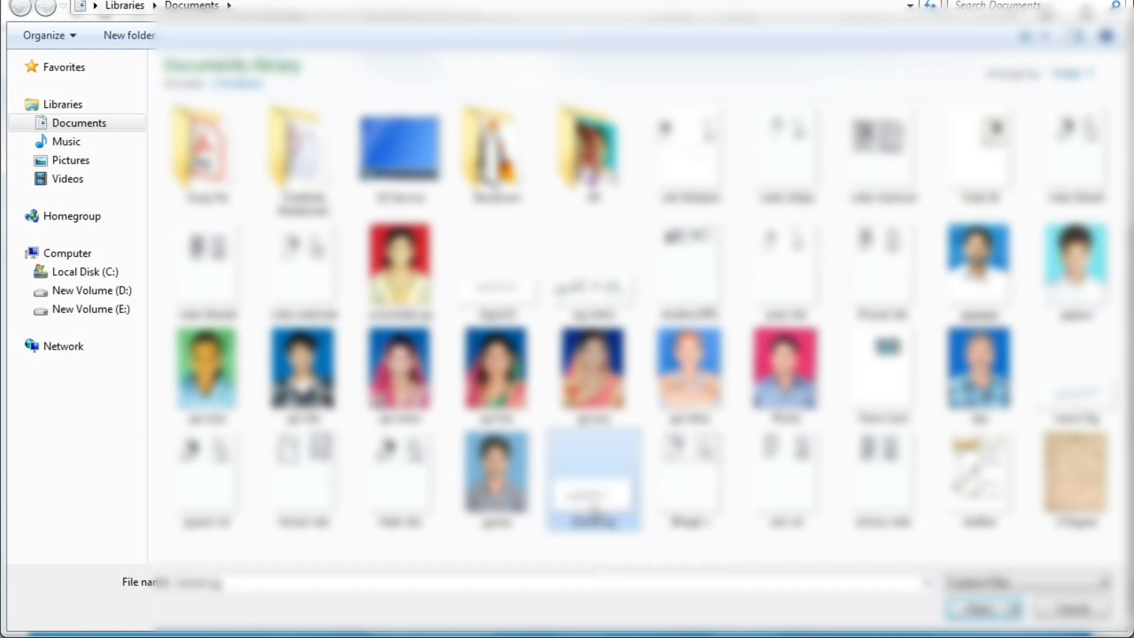
pyautogui.doubleClick(594, 509)
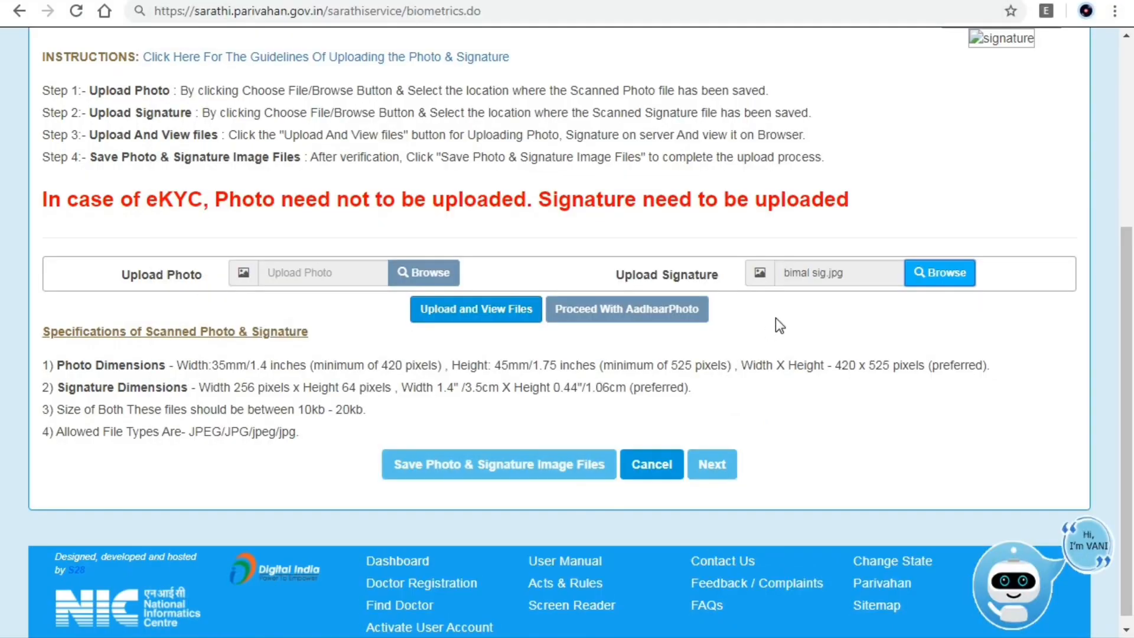
# Step: Upload the signature image and preview it on the page
pyautogui.click(471, 318)
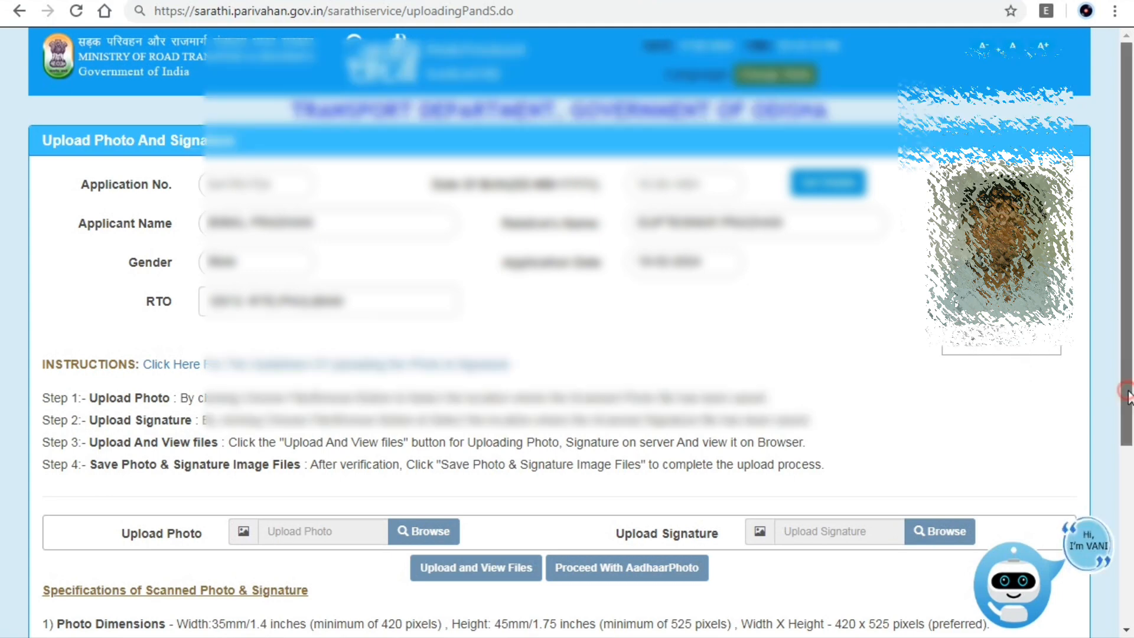
pyautogui.scroll(-1, 1128, 403)
pyautogui.moveTo(1128, 403); pyautogui.dragTo(1131, 538)
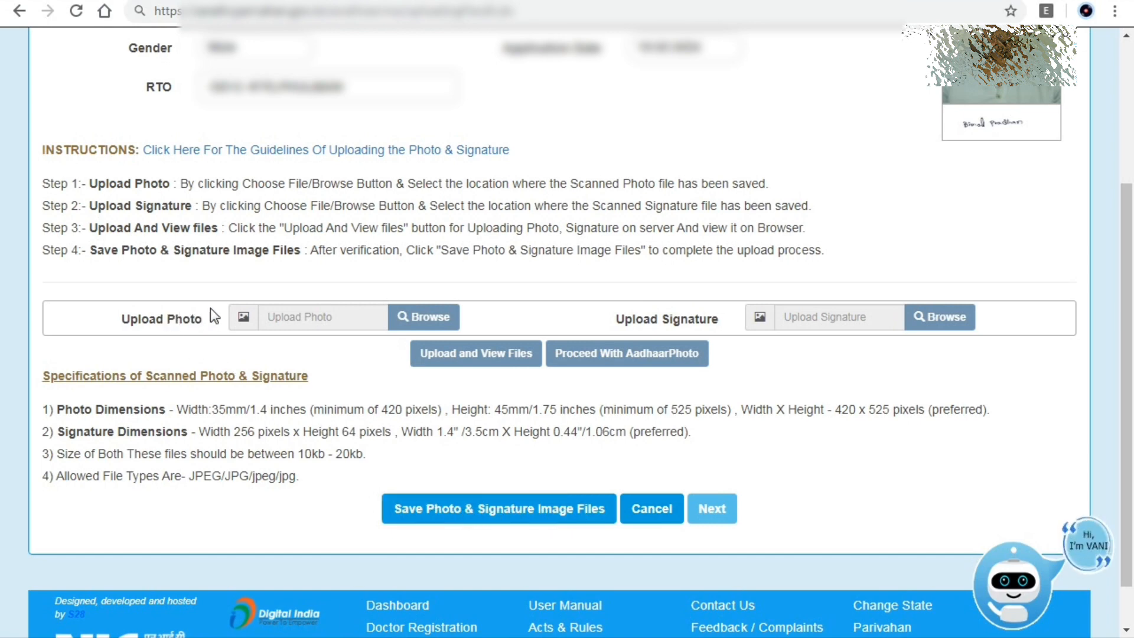
# Step: Save the photo and signature files, confirming the 'Updated SucessFully.' message
pyautogui.click(495, 512)
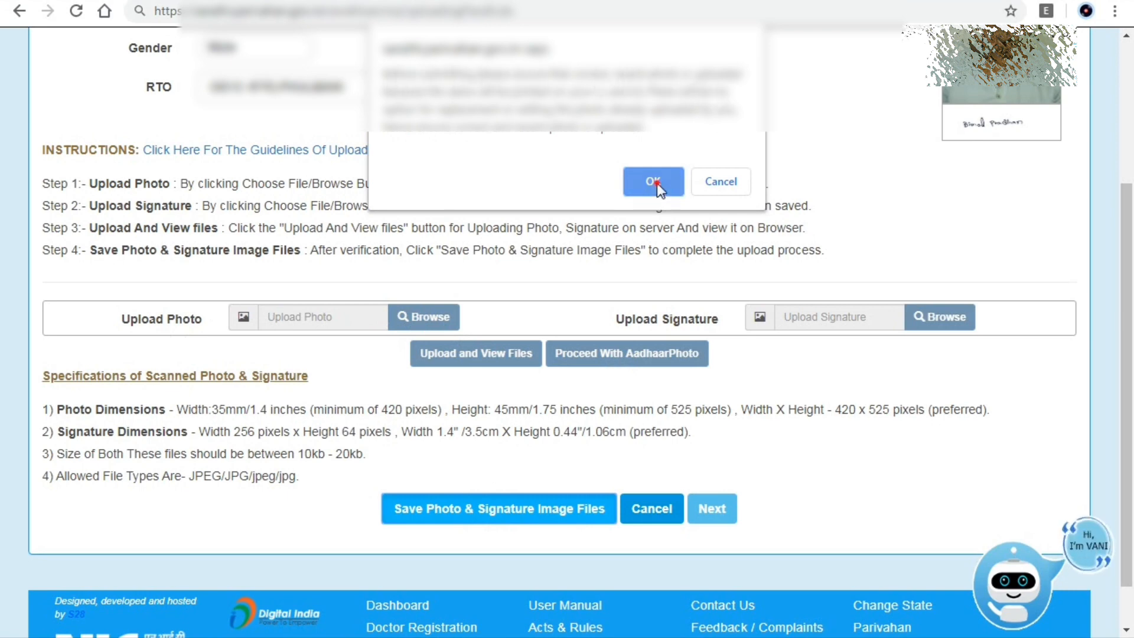
pyautogui.click(657, 183)
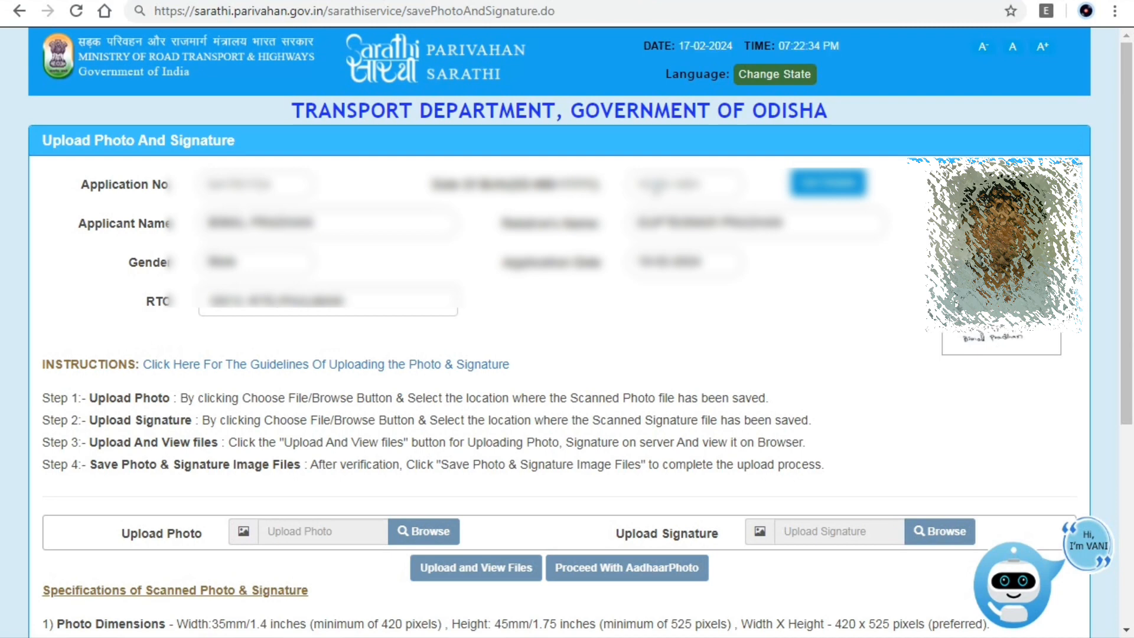
pyautogui.scroll(-5, 457, 478)
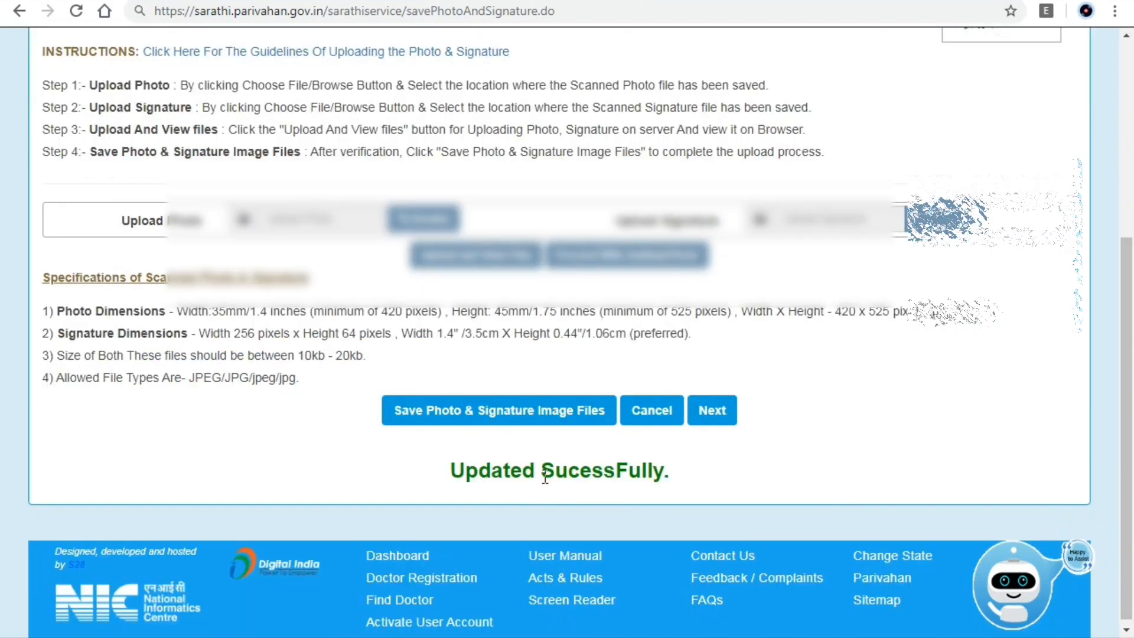
pyautogui.scroll(1, 620, 478)
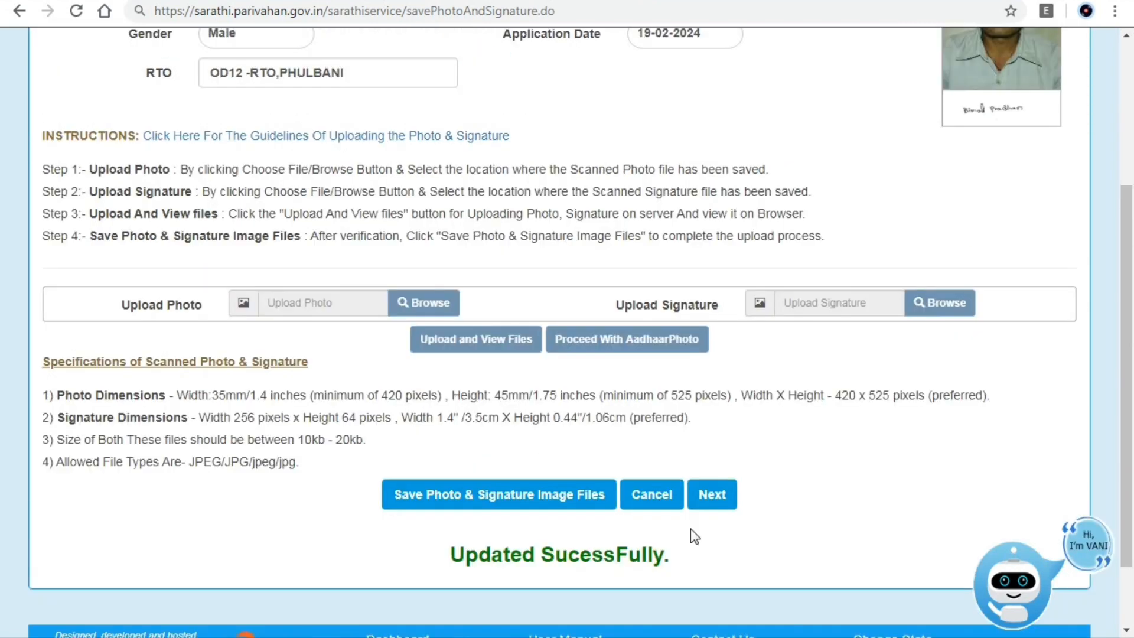
pyautogui.click(716, 494)
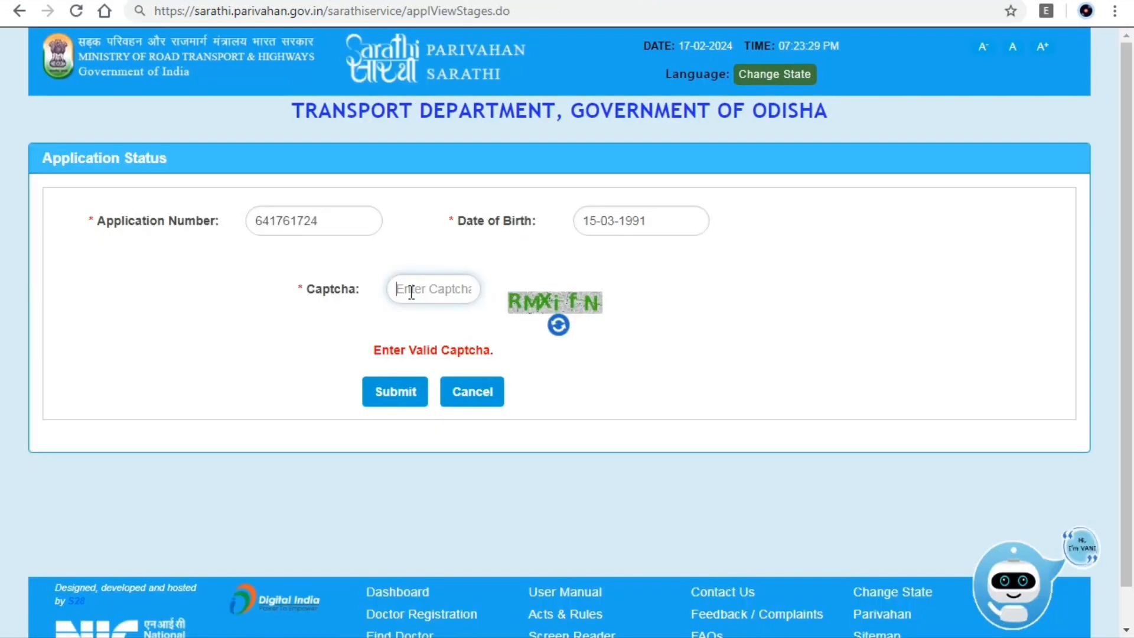
# Step: Enter the captcha and submit the Application Status form to view the submitted application
pyautogui.click(412, 291)
pyautogui.write('R')
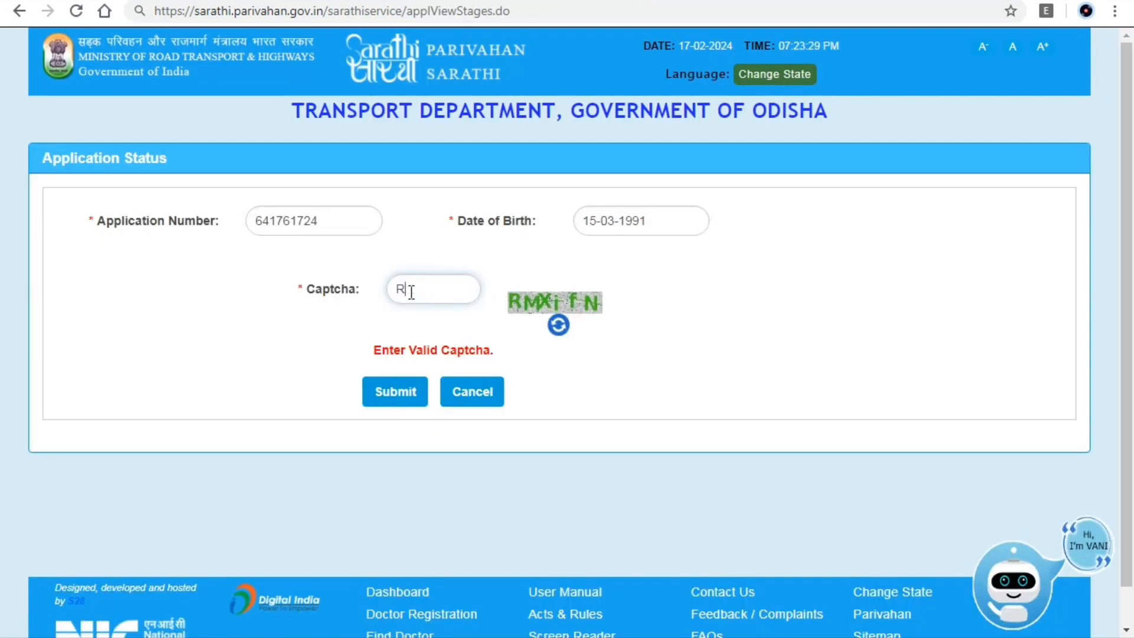
pyautogui.write('M')
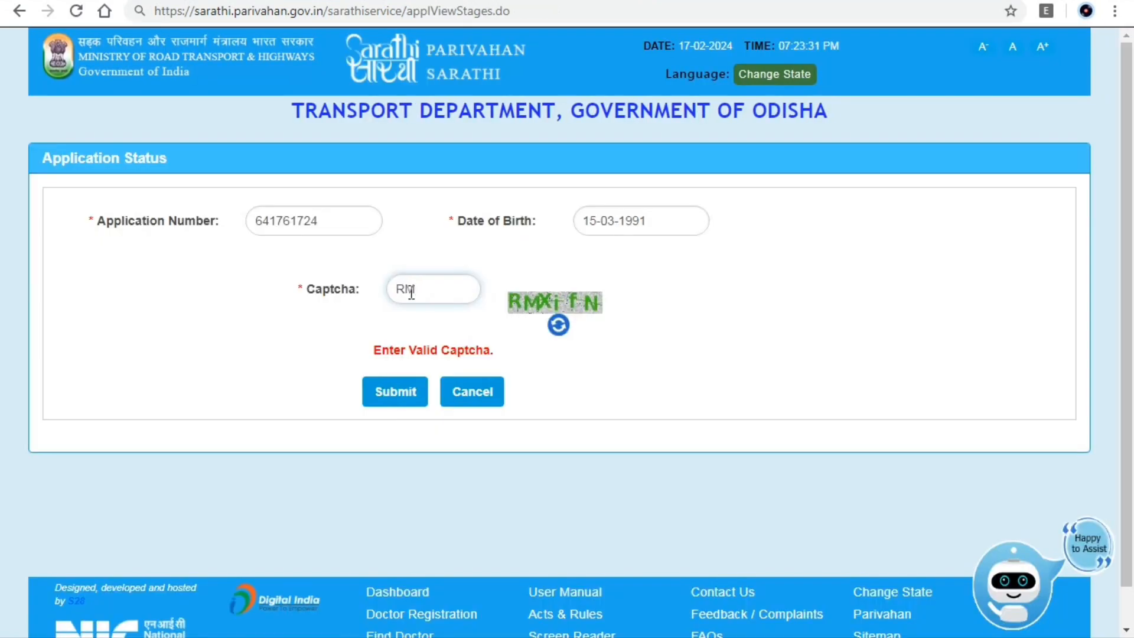
pyautogui.write('Xi')
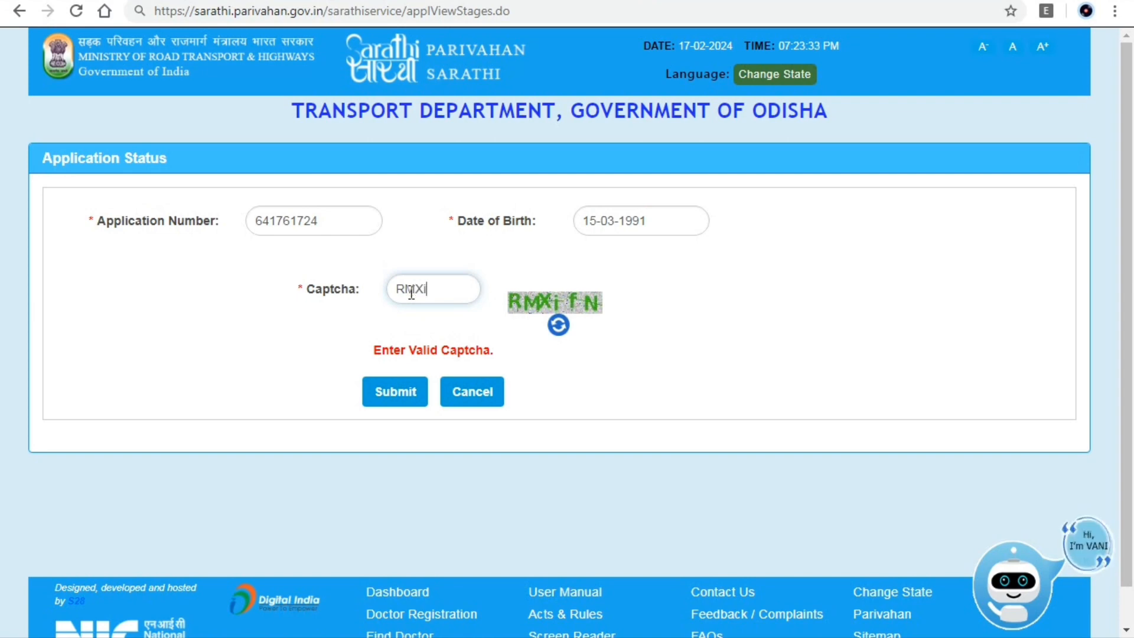
pyautogui.write('fN')
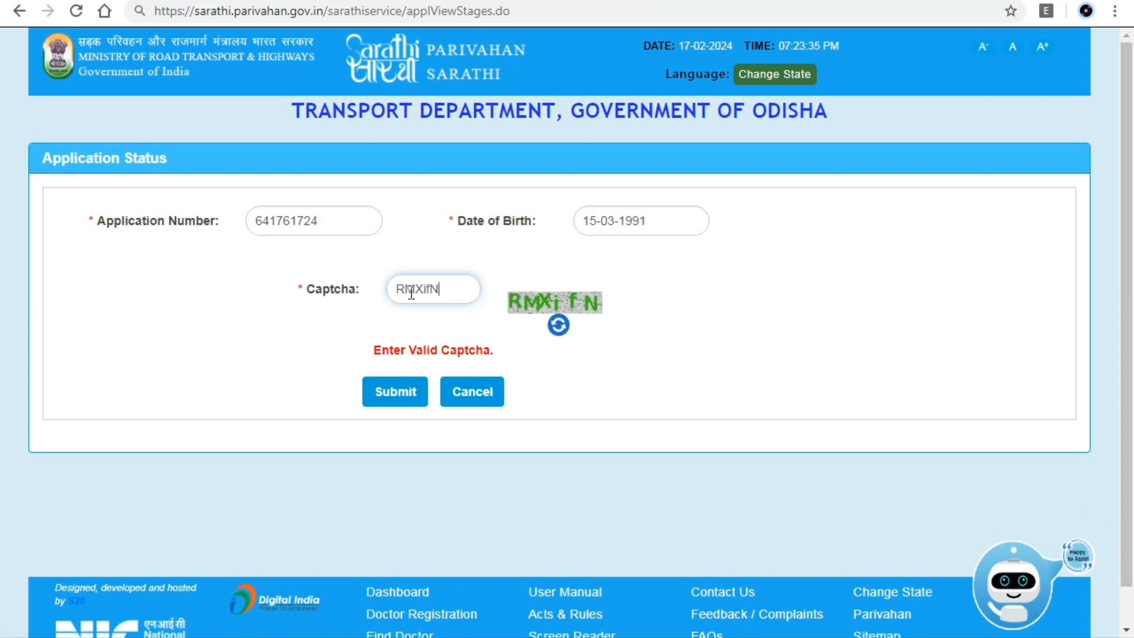
pyautogui.click(395, 393)
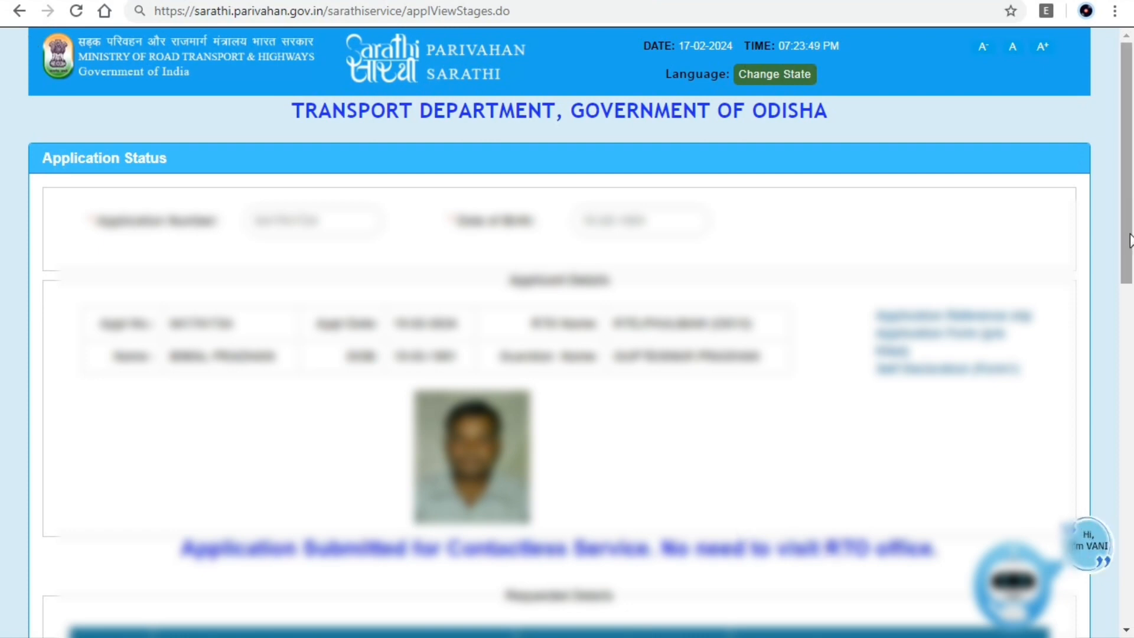
# Step: Proceed with the pending 4. FEE PAYMENT stage from the stages list
pyautogui.moveTo(1127, 235); pyautogui.dragTo(1132, 588)
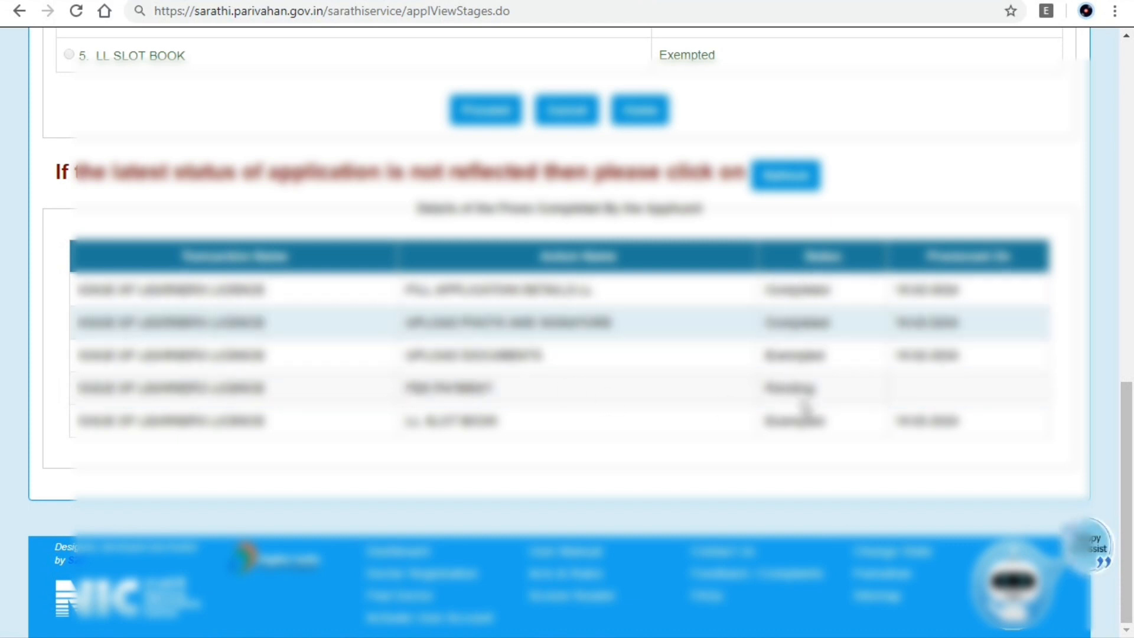
pyautogui.scroll(3, 1129, 394)
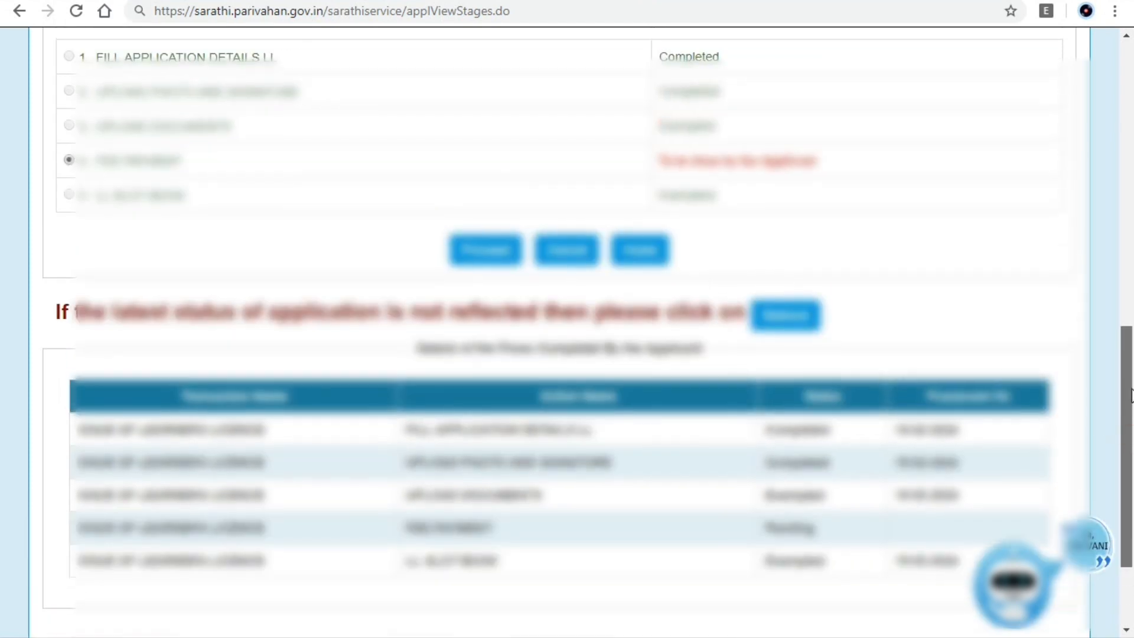
pyautogui.scroll(1, 1130, 395)
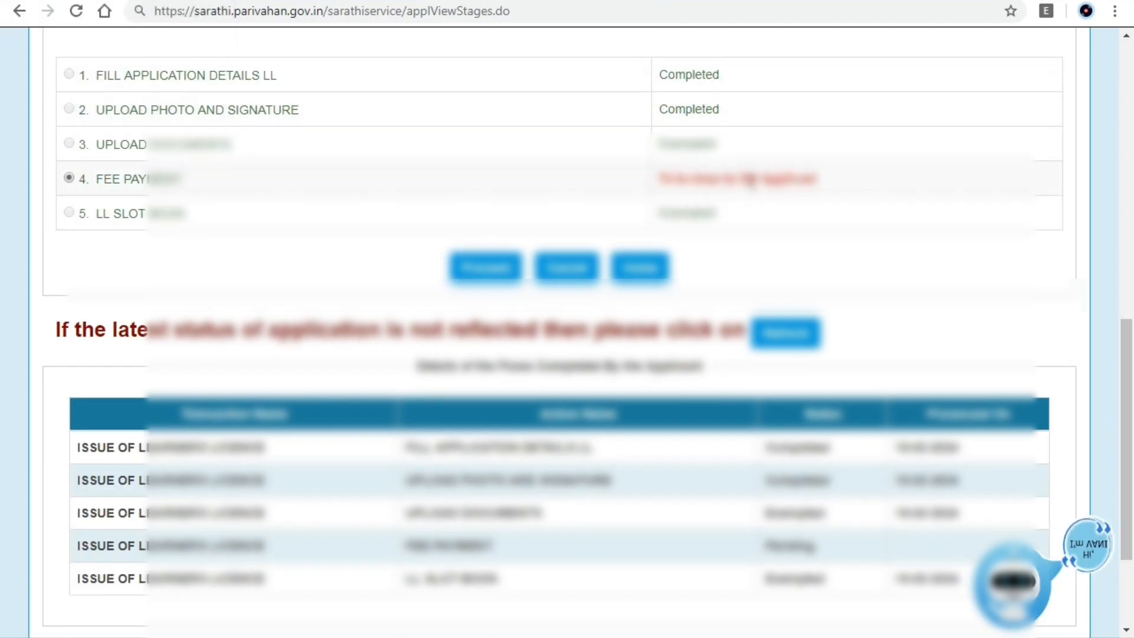
pyautogui.click(487, 273)
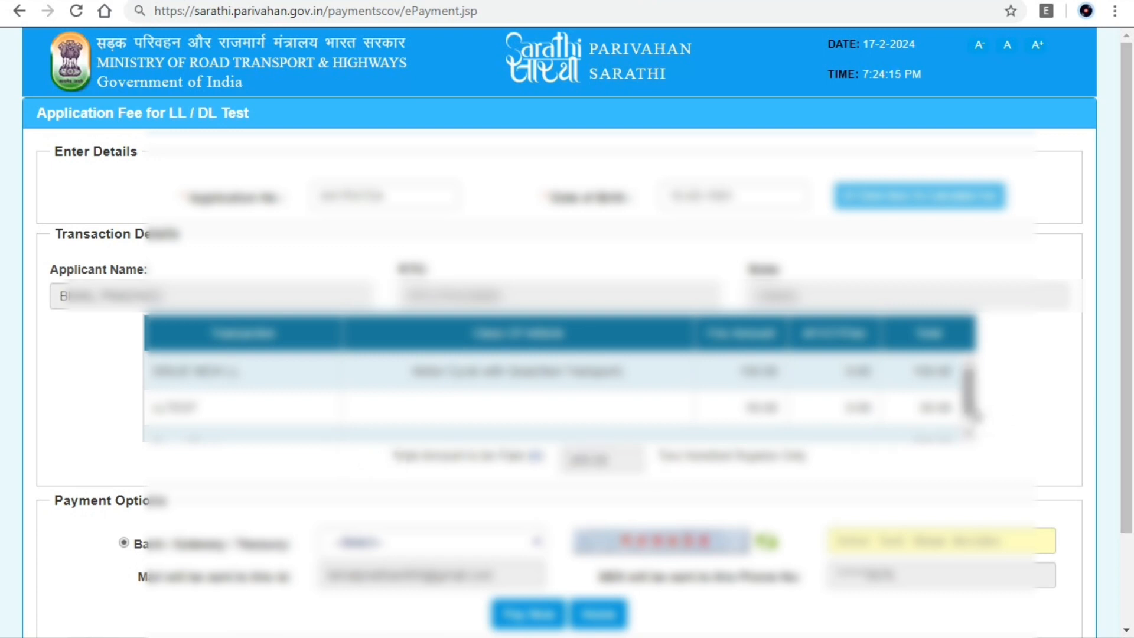
# Step: Choose the payment bank, enter the captcha and submit the fee payment with Pay Now
pyautogui.scroll(-1, 971, 413)
pyautogui.scroll(1, 975, 417)
pyautogui.scroll(-1, 981, 418)
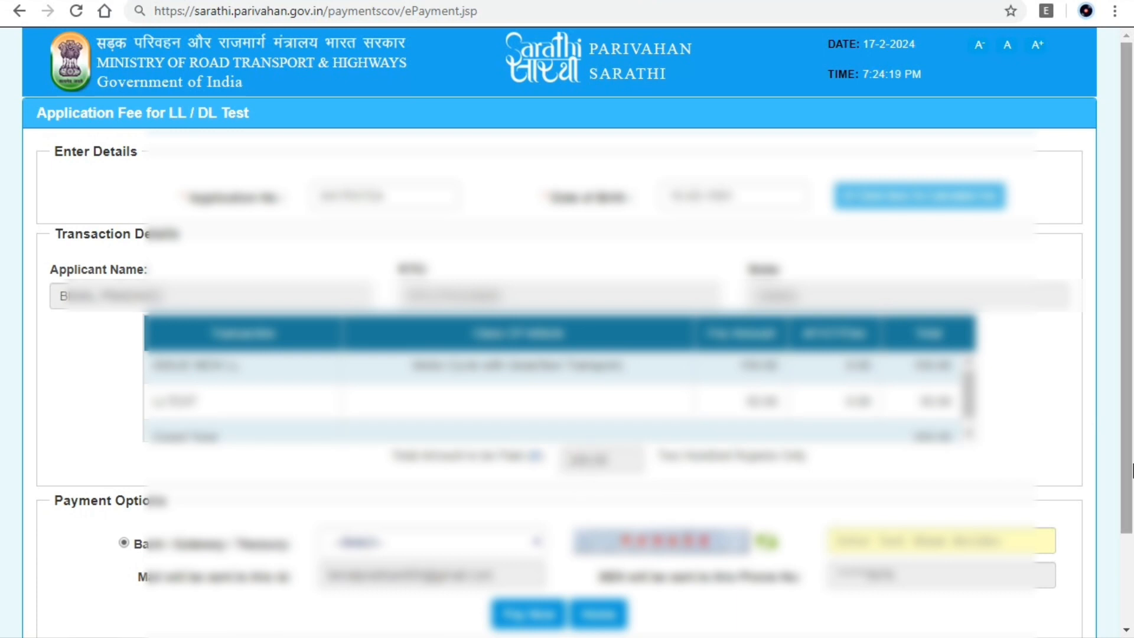
pyautogui.moveTo(1128, 463); pyautogui.dragTo(1131, 560)
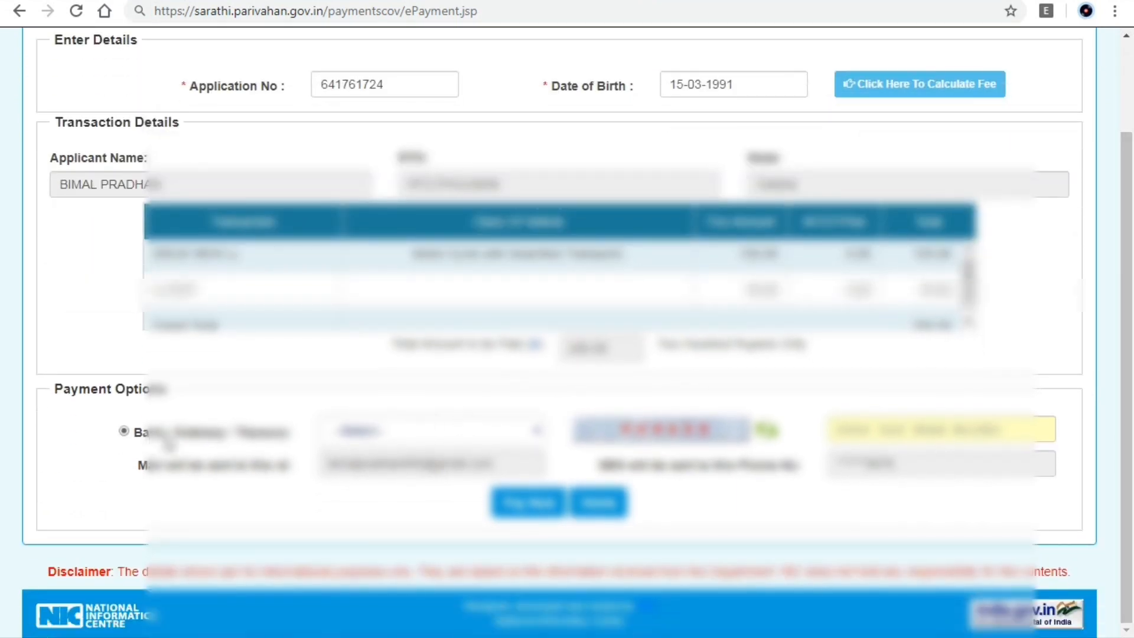
pyautogui.click(409, 436)
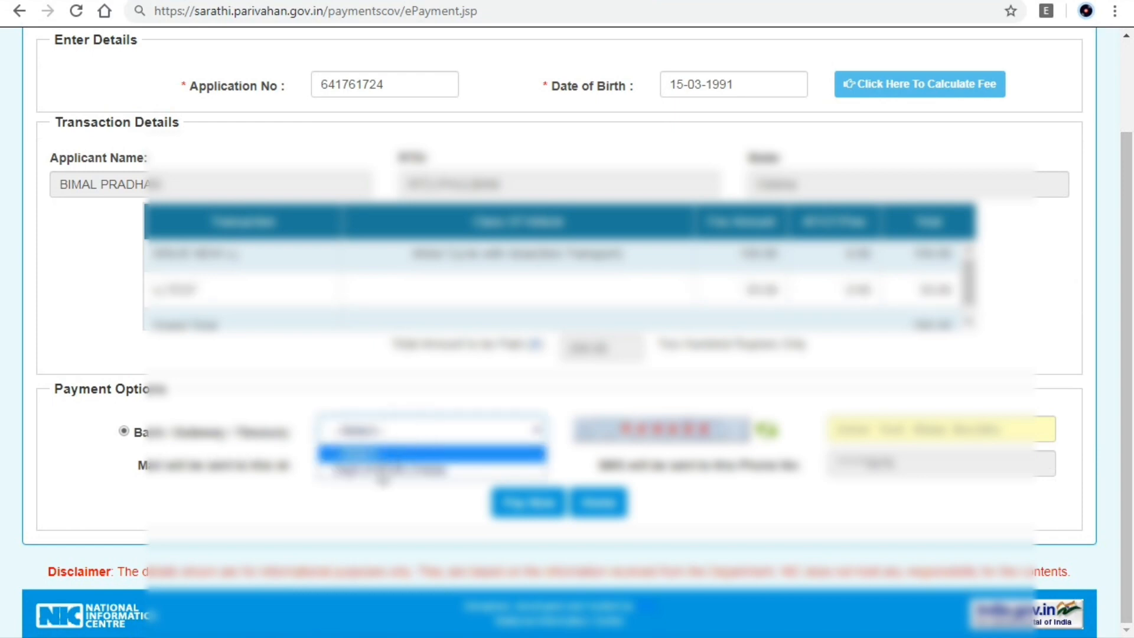
pyautogui.click(422, 468)
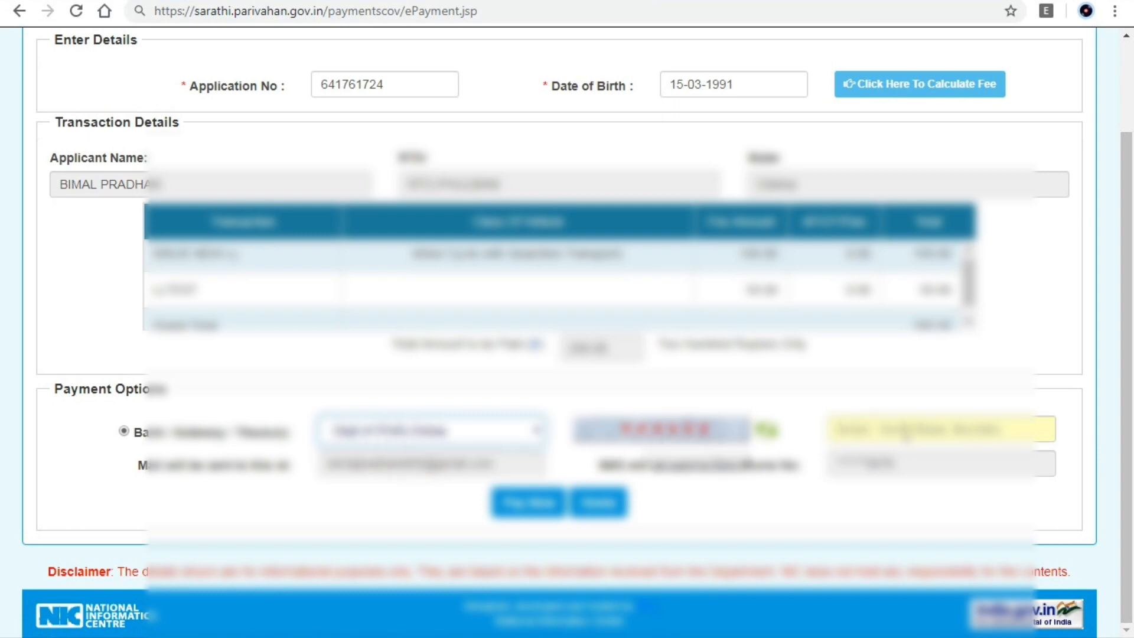
pyautogui.click(903, 429)
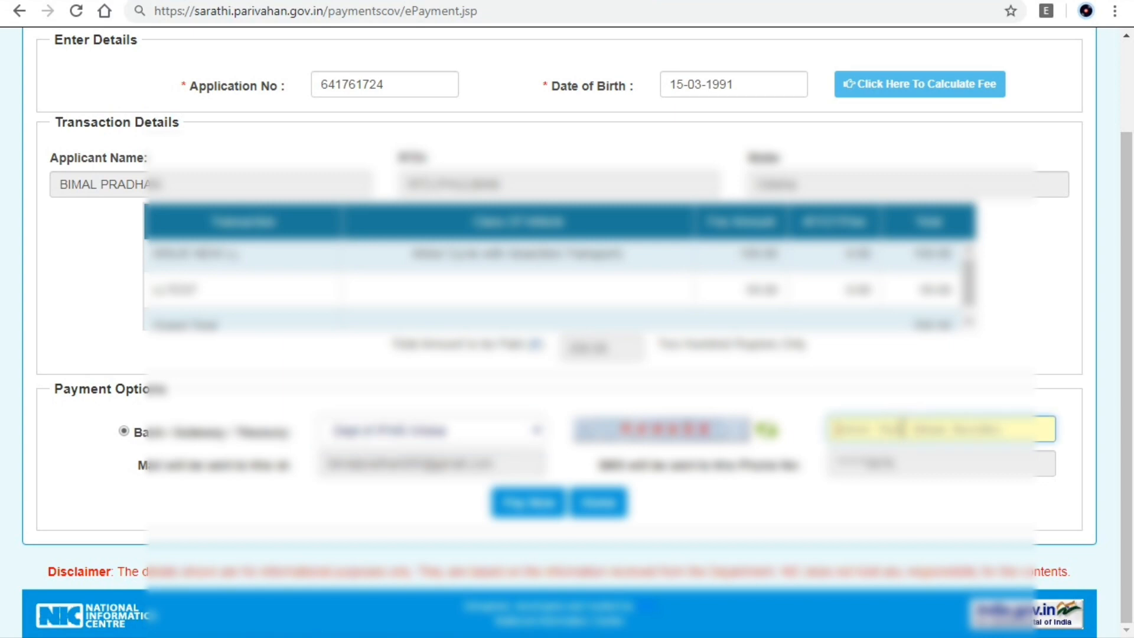
pyautogui.write('5')
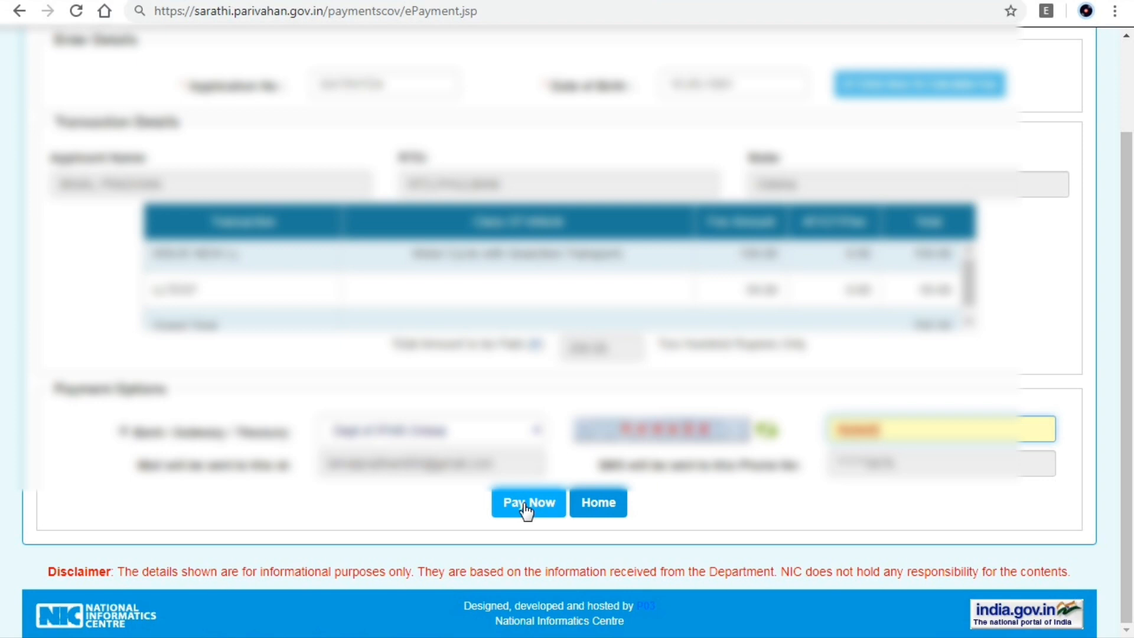
pyautogui.click(525, 507)
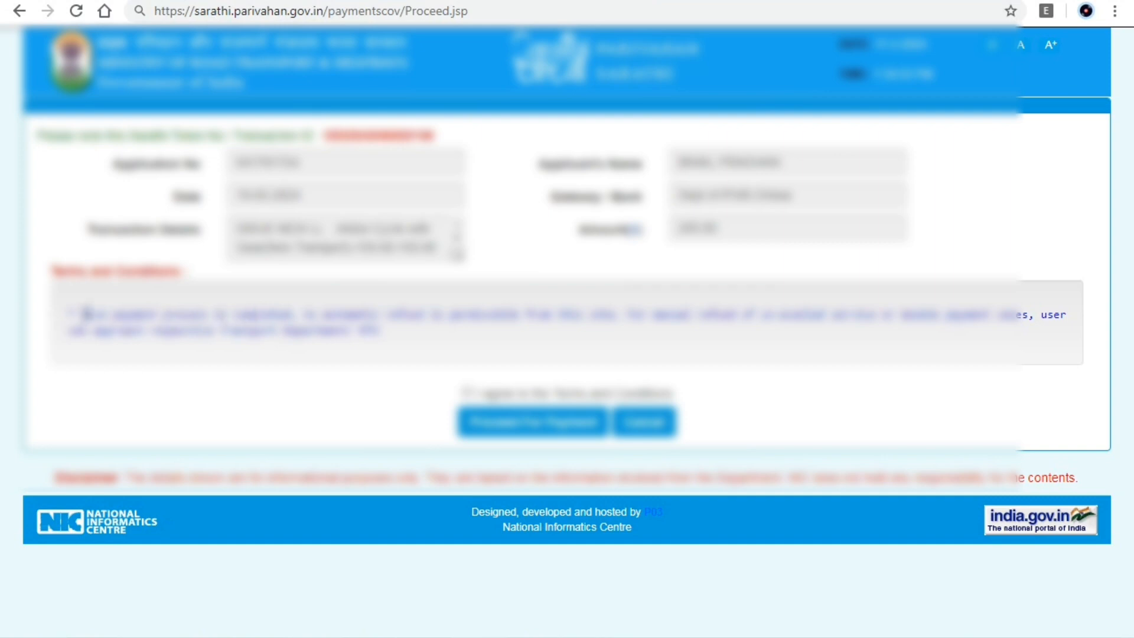
# Step: Accept the Terms and Conditions and proceed to the bank payment gateway
pyautogui.moveTo(86, 313); pyautogui.dragTo(275, 311)
pyautogui.moveTo(384, 316); pyautogui.dragTo(914, 343)
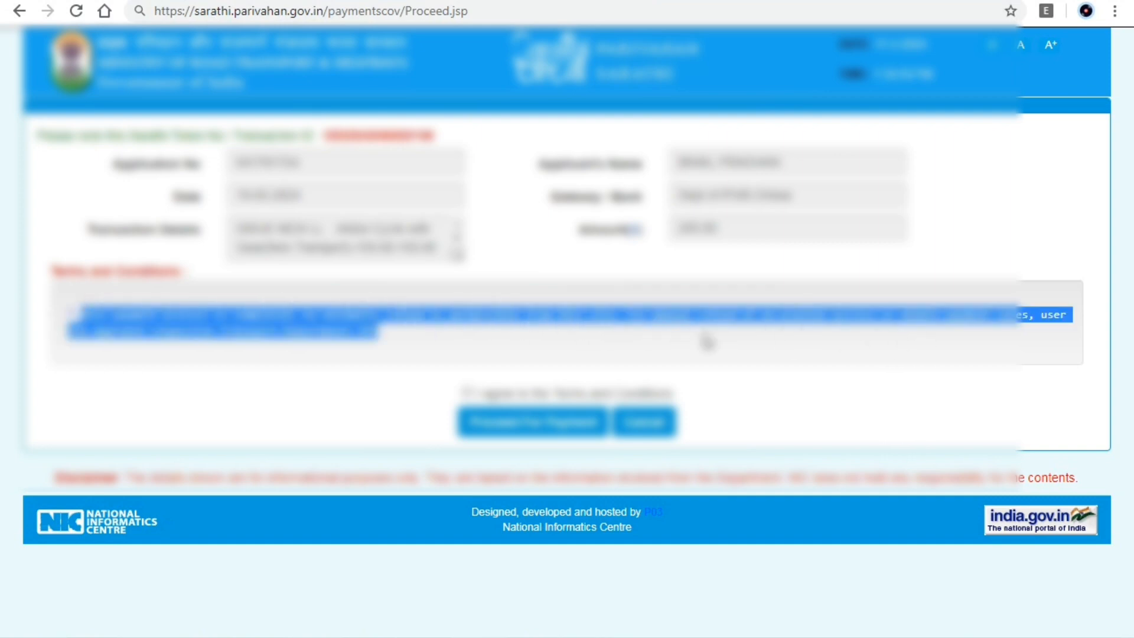
pyautogui.click(467, 393)
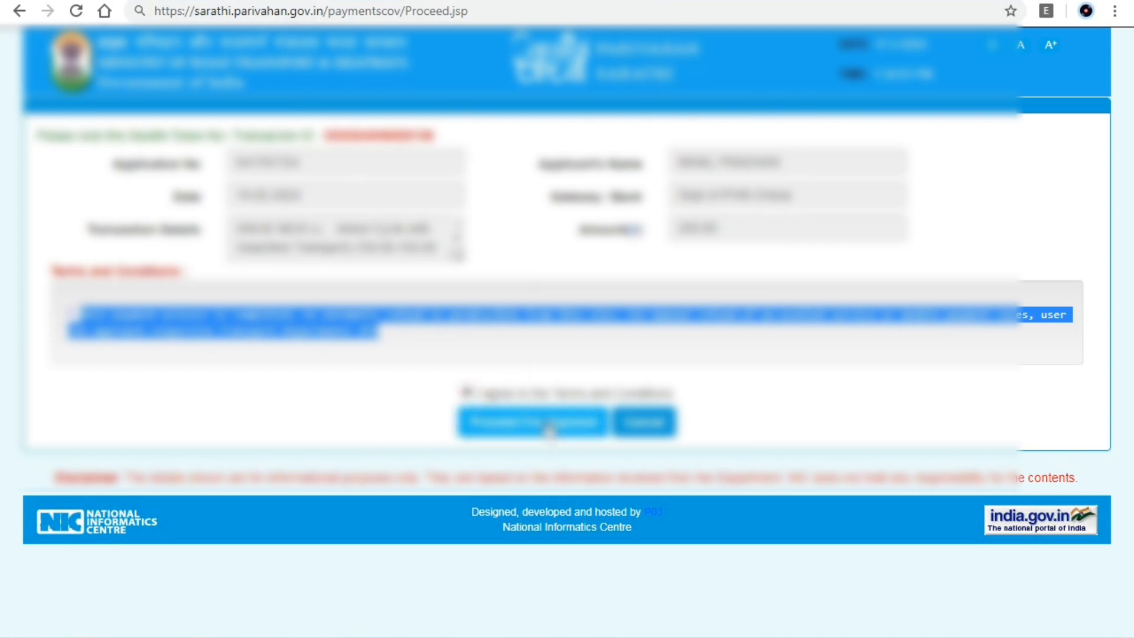
pyautogui.click(551, 426)
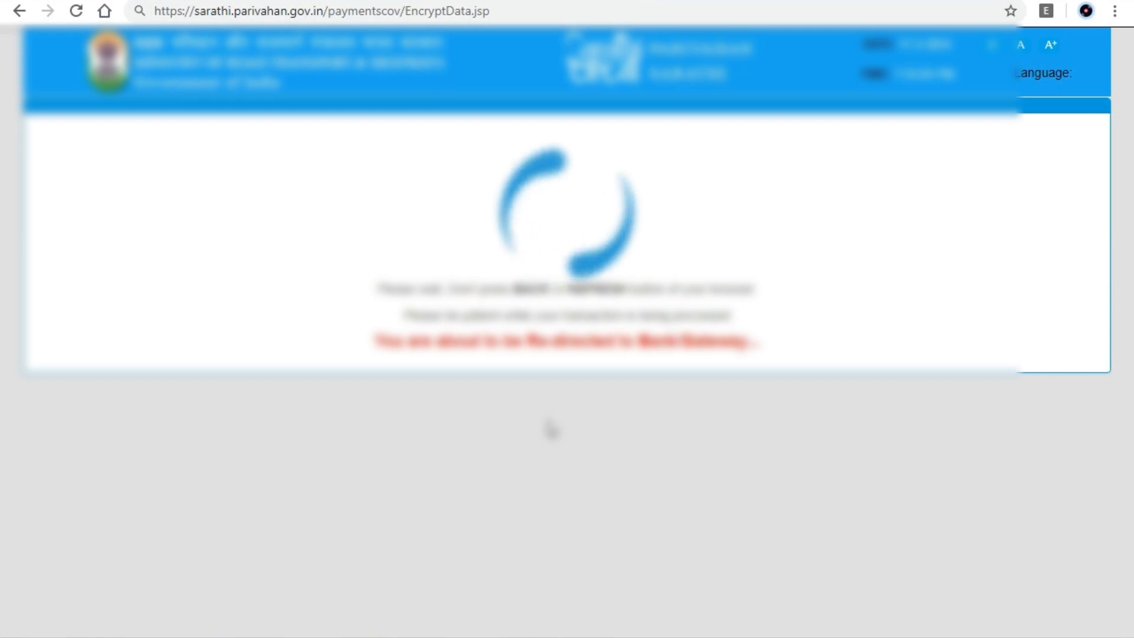
# Step: Pay the ₹200.00 eChallan by UPI through the Axis Bank CCAvenue gateway
pyautogui.scroll(-6, 282, 495)
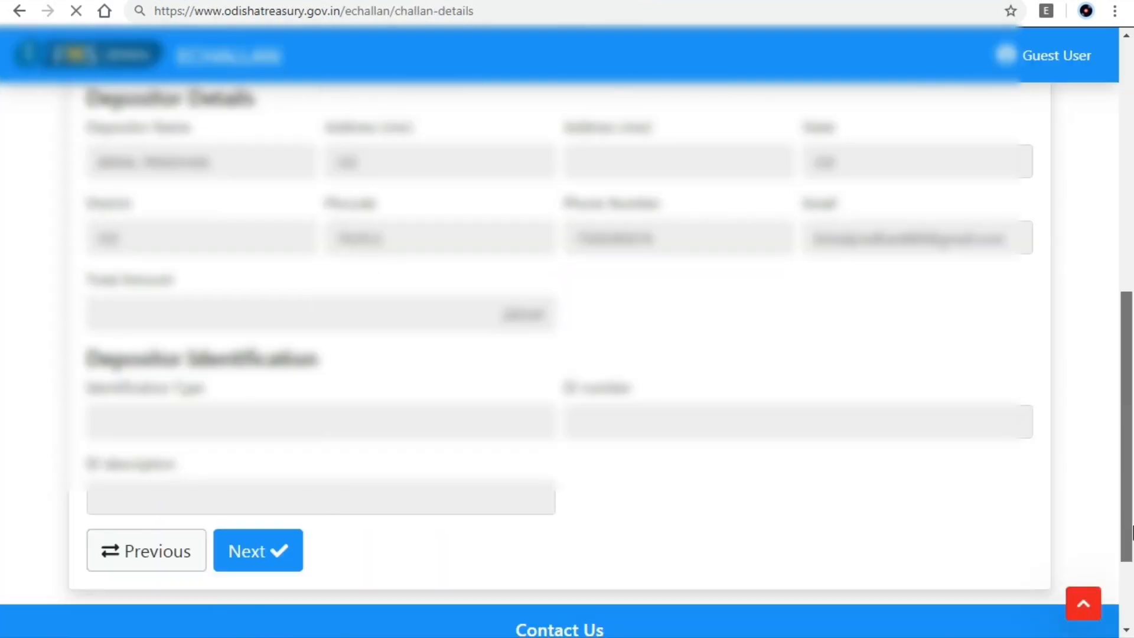
pyautogui.click(260, 549)
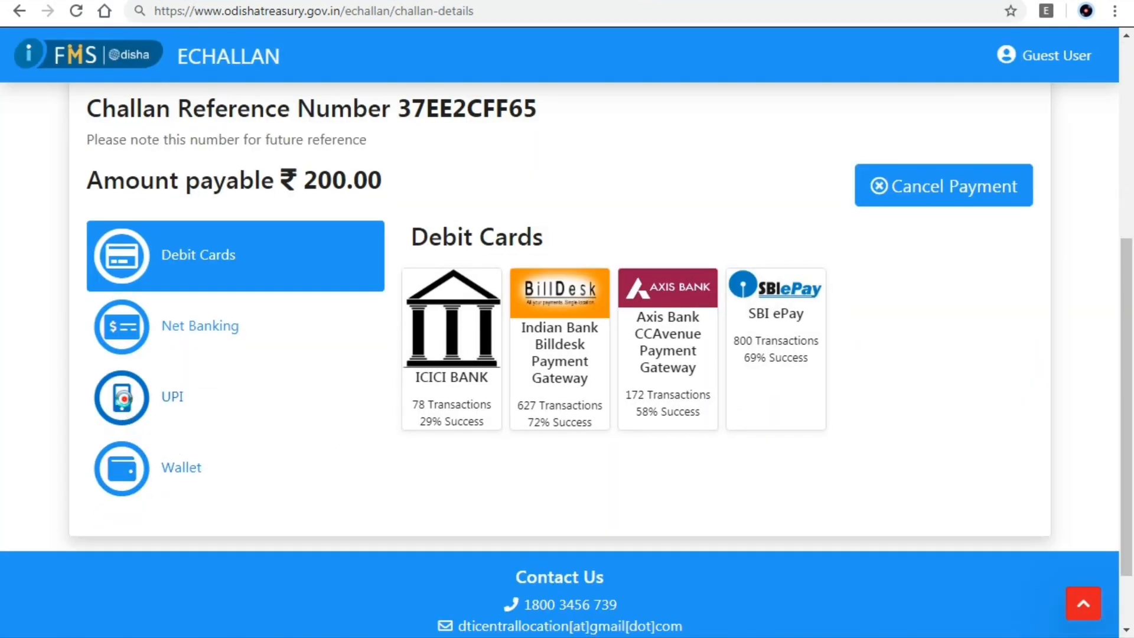
pyautogui.click(123, 398)
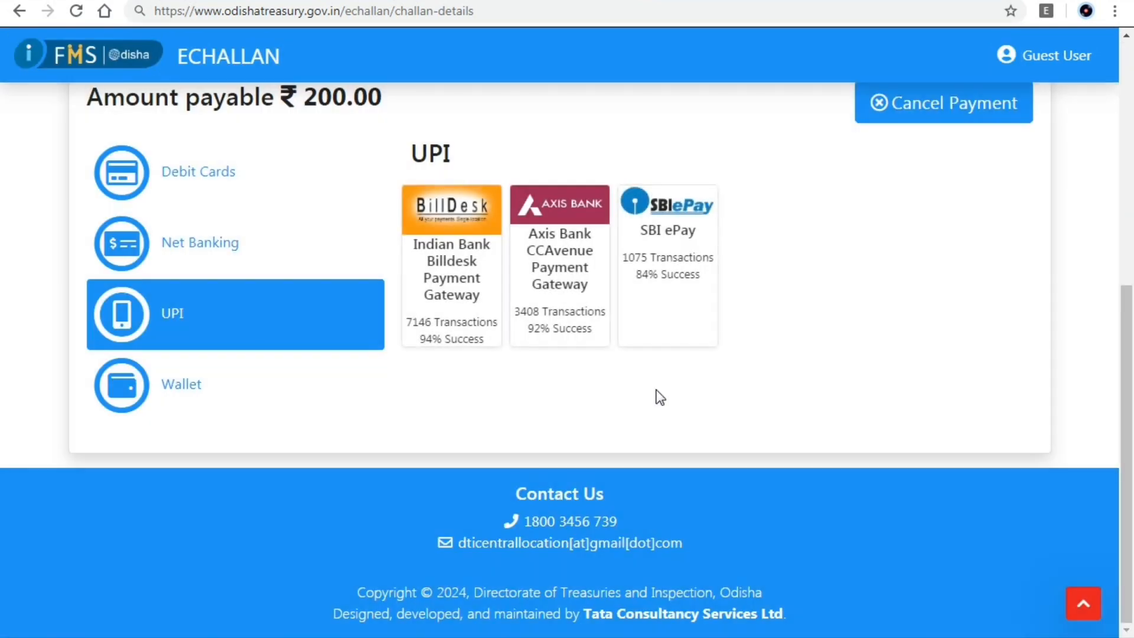
pyautogui.click(575, 277)
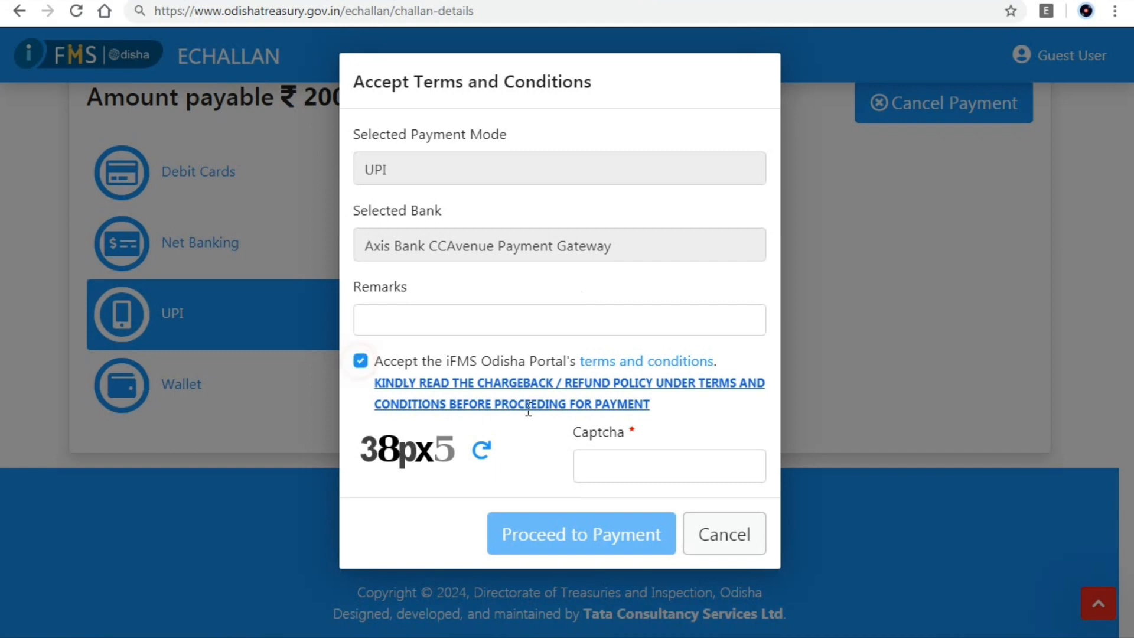
pyautogui.click(612, 471)
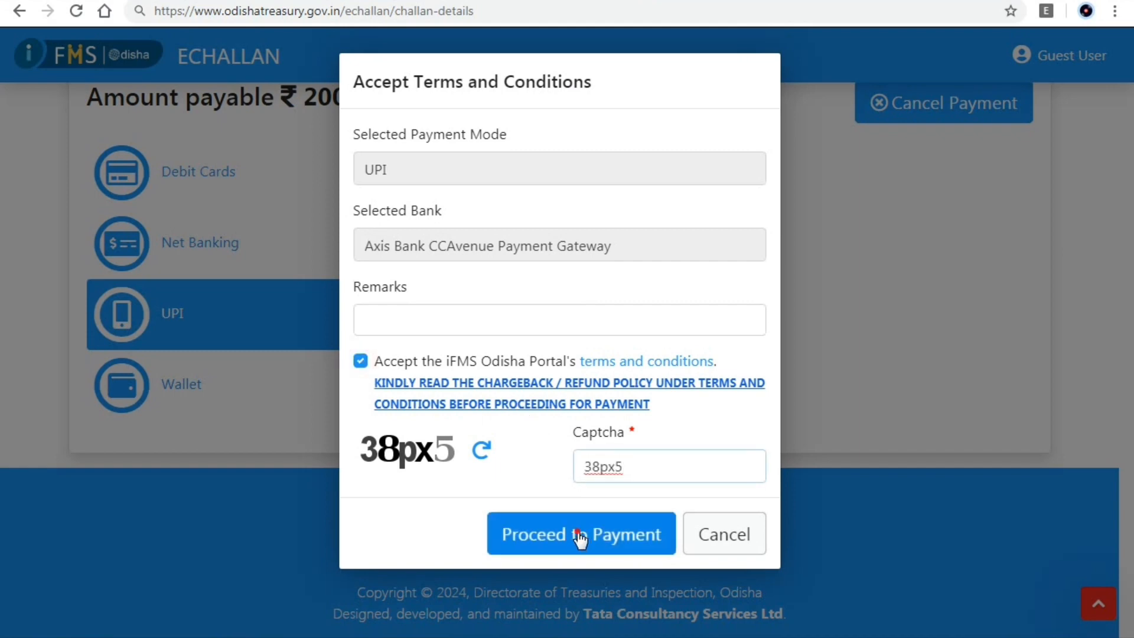
pyautogui.click(580, 535)
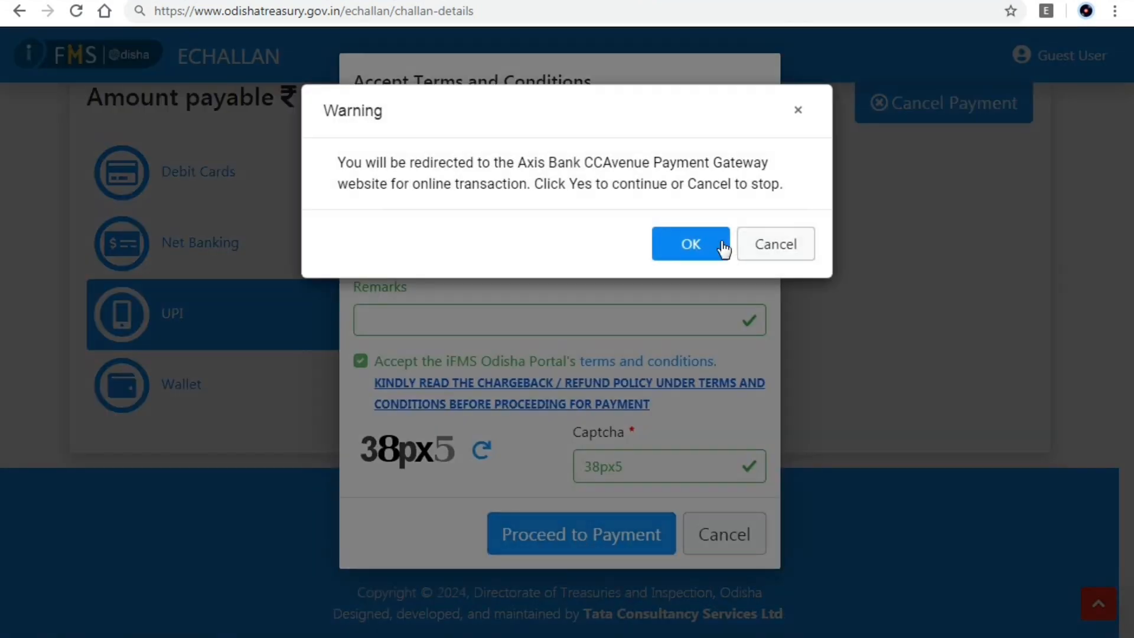
pyautogui.click(695, 247)
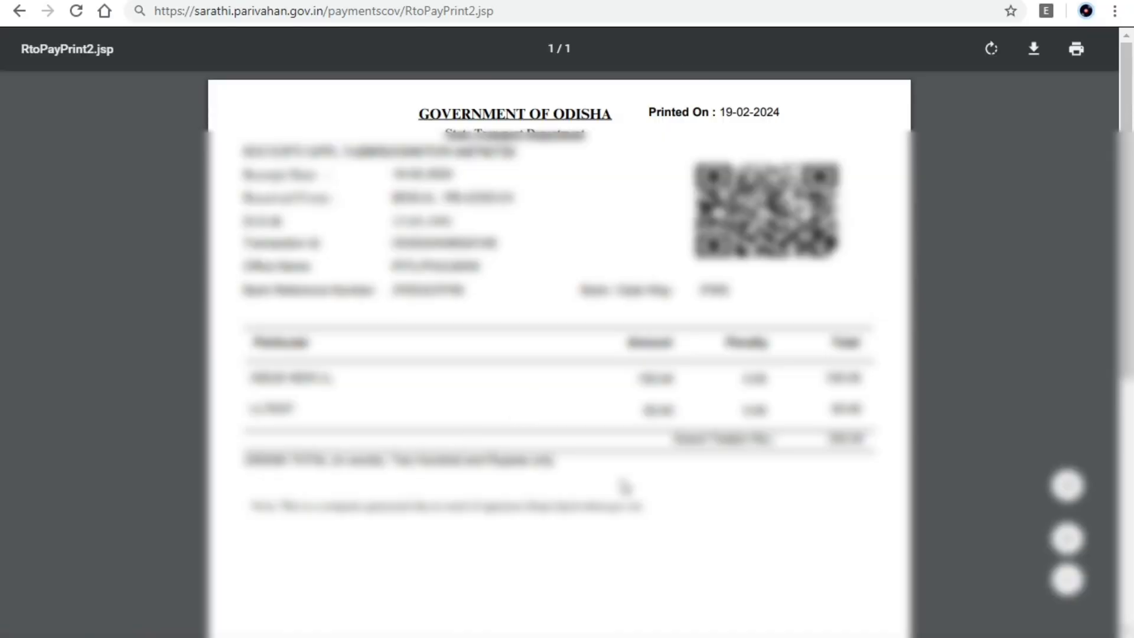
# Step: Print the Government of Odisha fee receipt from the PDF viewer
pyautogui.click(1077, 49)
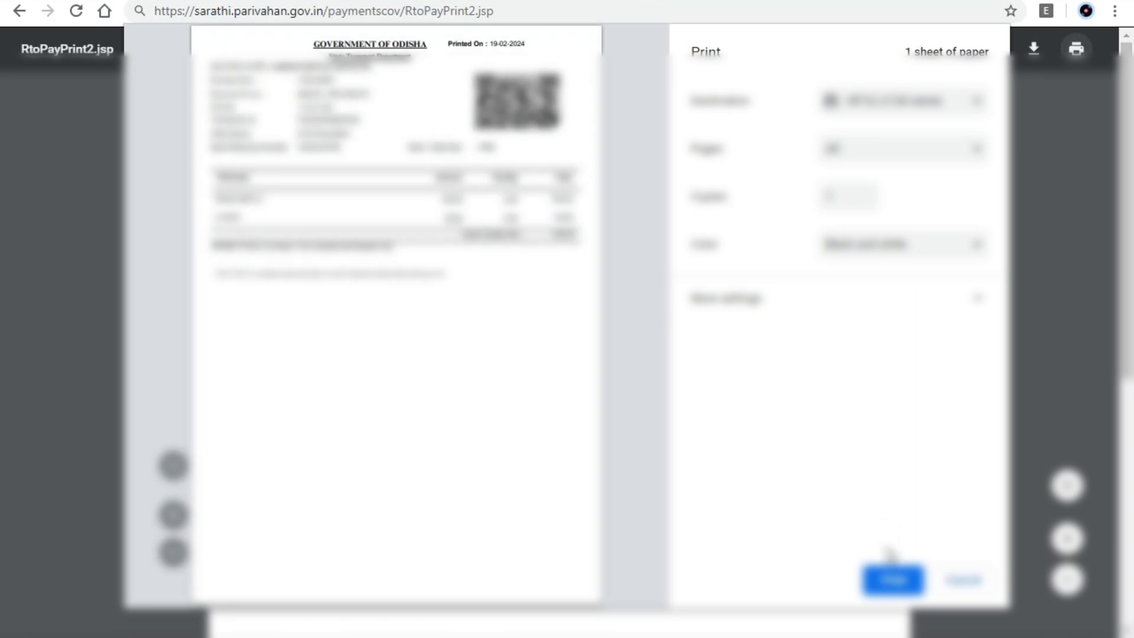
pyautogui.click(893, 581)
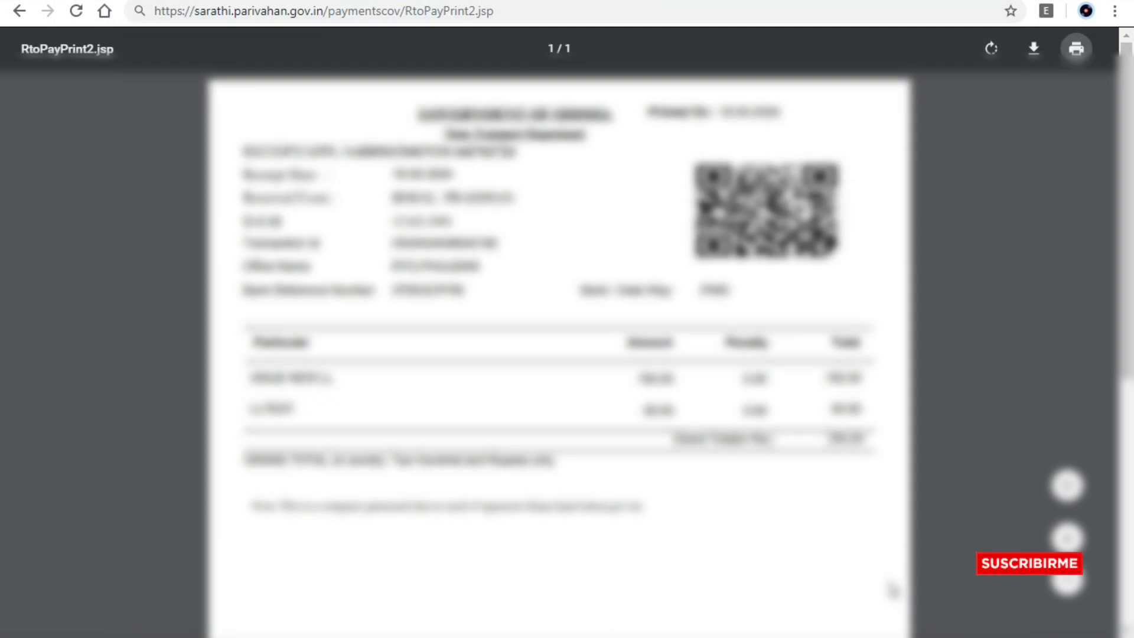